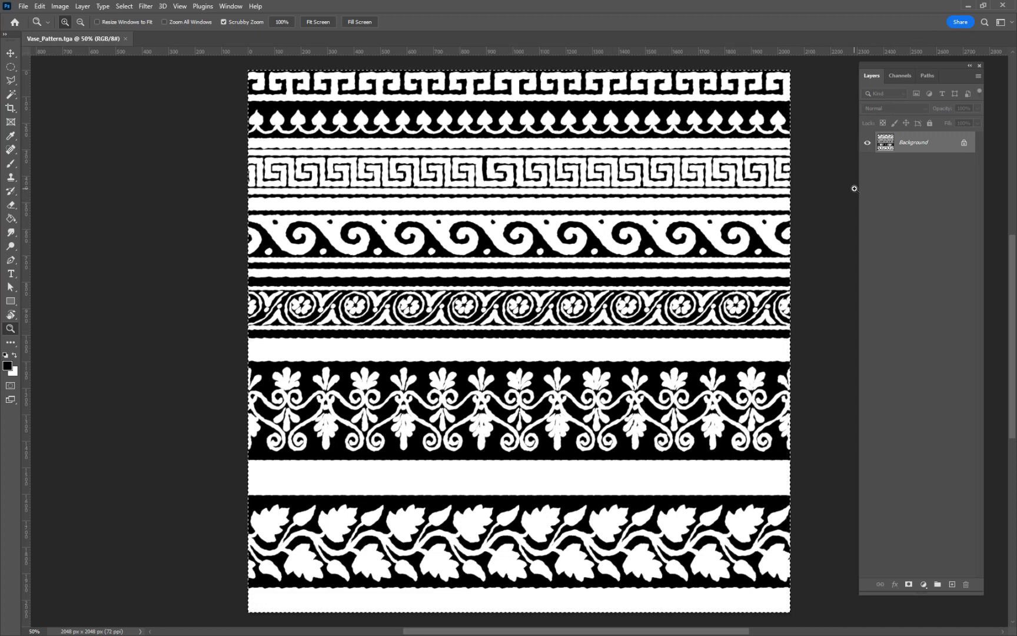
- Switch from Photoshop and 3ds Max to Unity and select the 3ChannelVase in the scene
{"action": "left_click", "coordinate": [969, 7]}
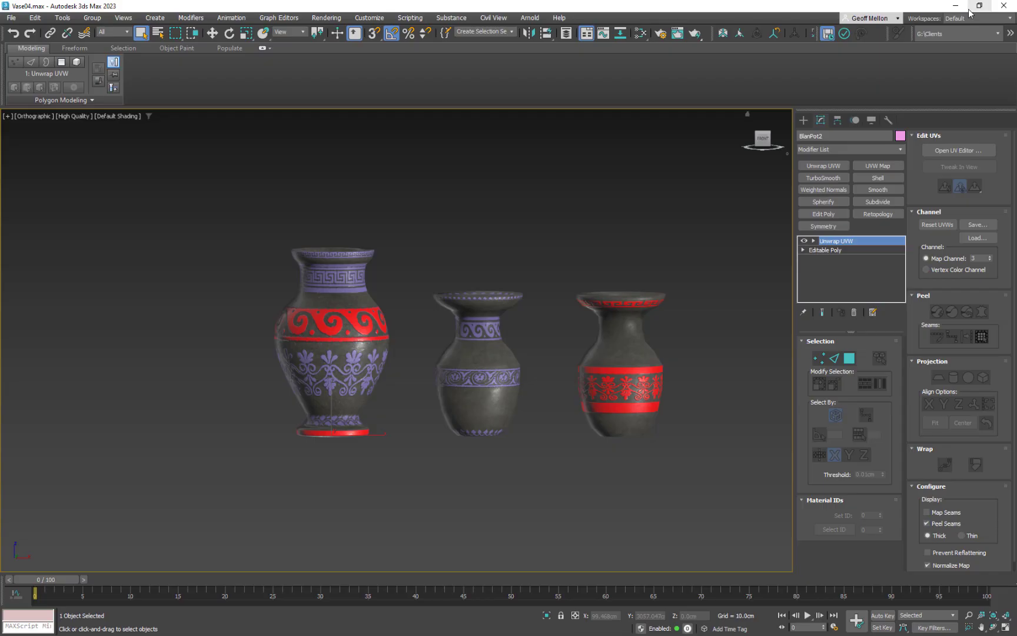
{"action": "left_click", "coordinate": [955, 6]}
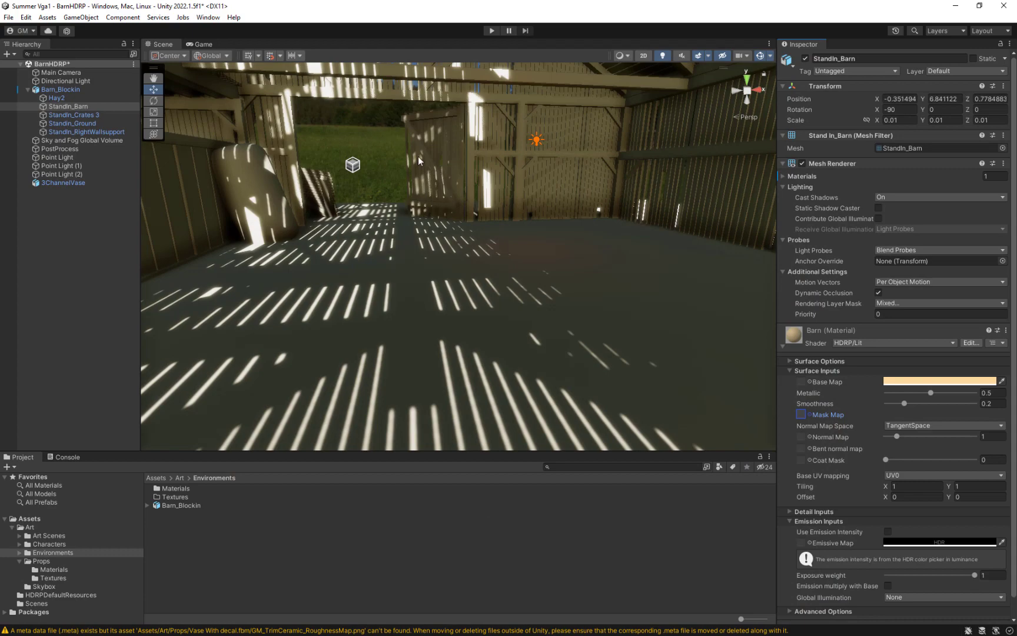
{"action": "middle_click_drag", "start_coordinate": [421, 142], "coordinate": [364, 279]}
{"action": "scroll", "coordinate": [339, 250], "scroll_direction": "up", "scroll_amount": 5}
{"action": "left_click", "coordinate": [344, 252]}
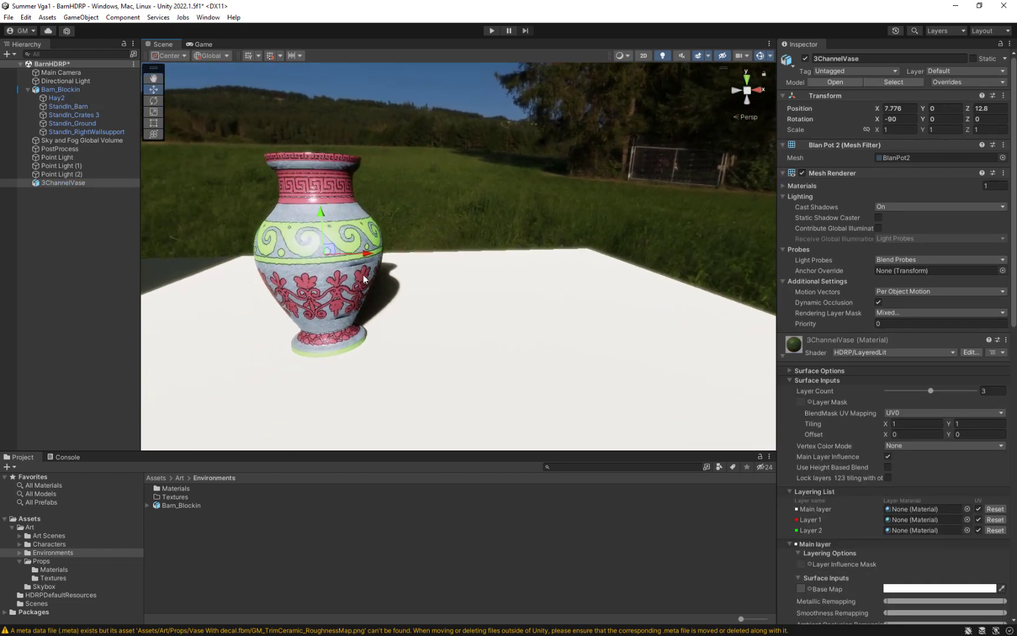
- Change the shader of the vase's 3ChannelVase material to HDRP/Lit
{"action": "scroll", "coordinate": [359, 278], "scroll_direction": "up", "scroll_amount": 3}
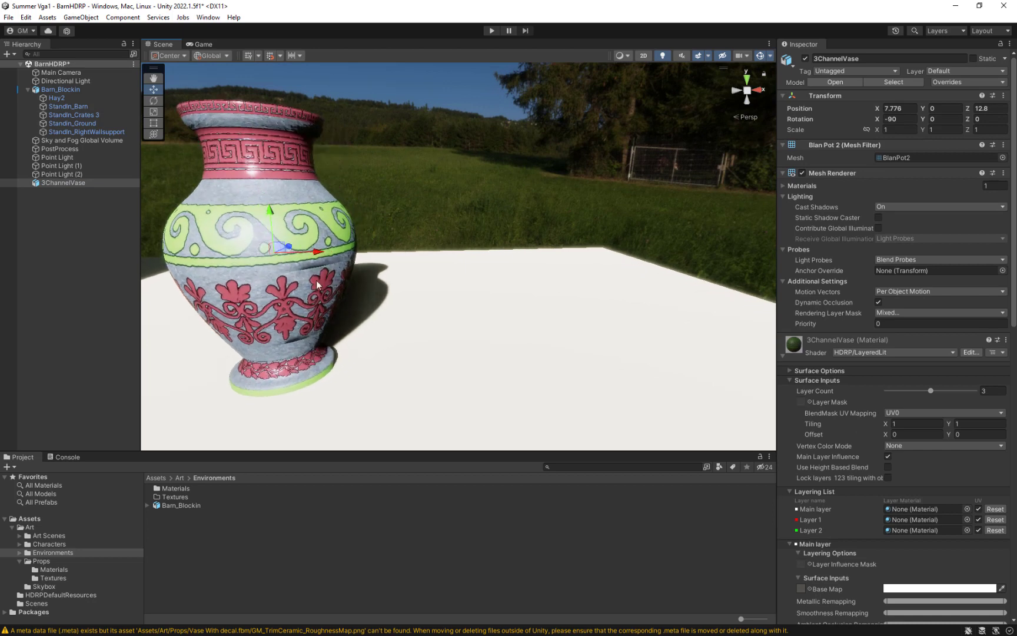
{"action": "middle_click_drag", "start_coordinate": [259, 289], "coordinate": [407, 241]}
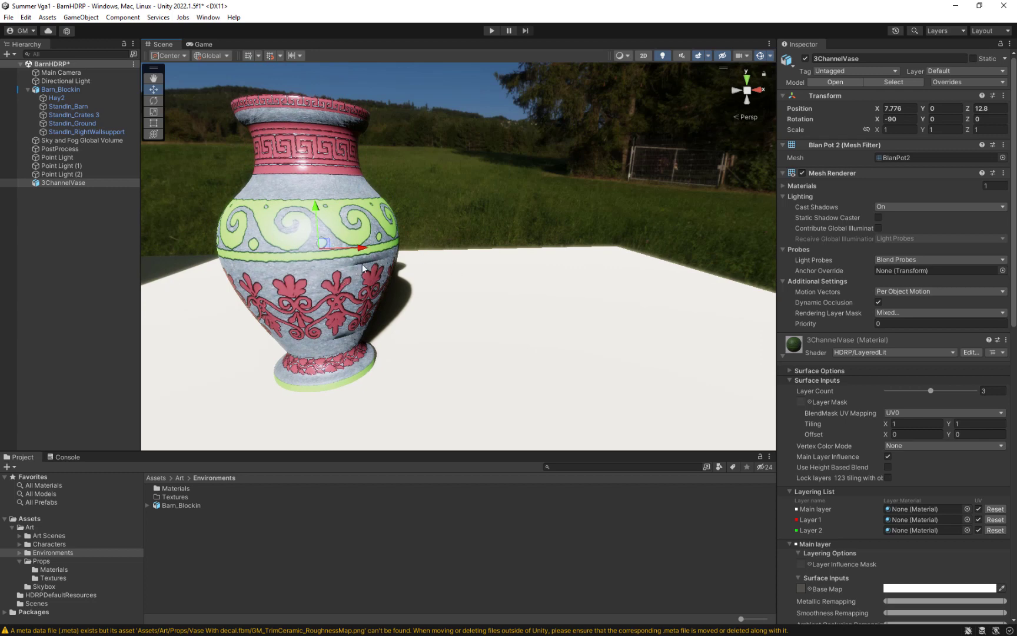
{"action": "middle_click_drag", "start_coordinate": [296, 299], "coordinate": [405, 303]}
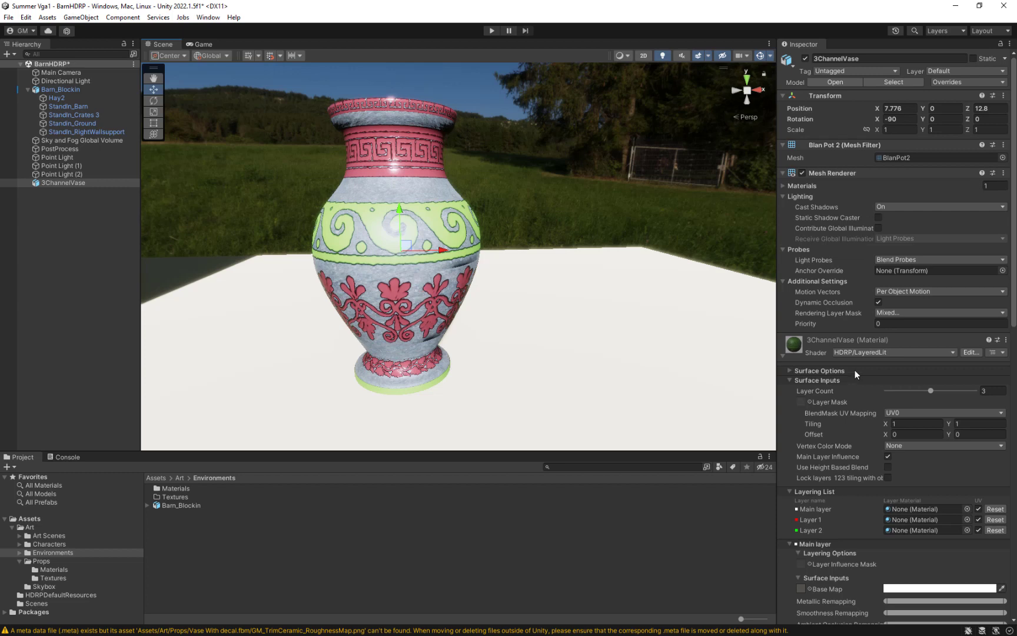
{"action": "left_click", "coordinate": [892, 352]}
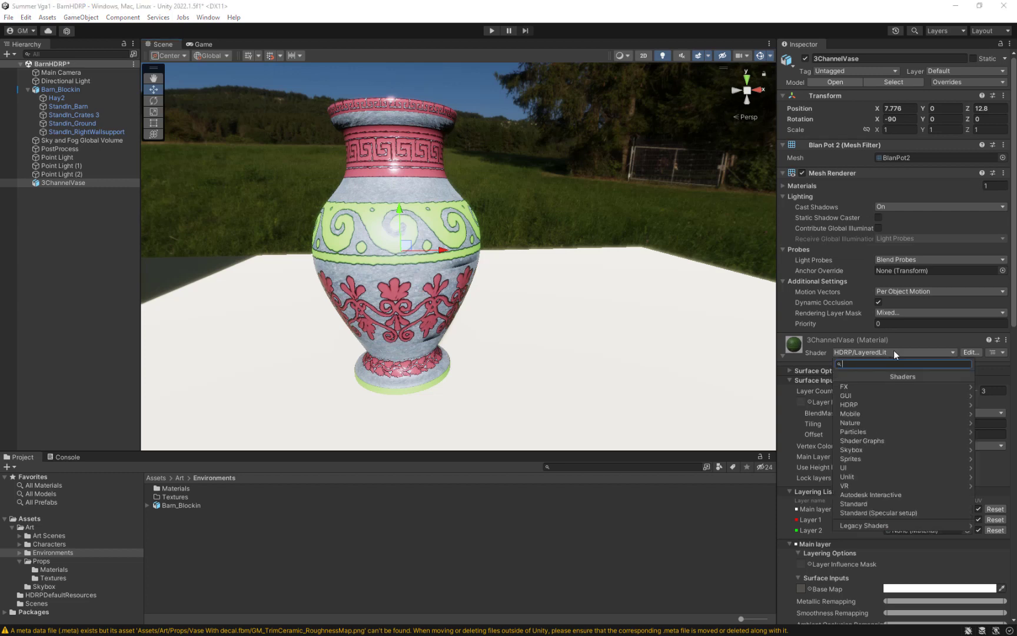
{"action": "left_click", "coordinate": [867, 403]}
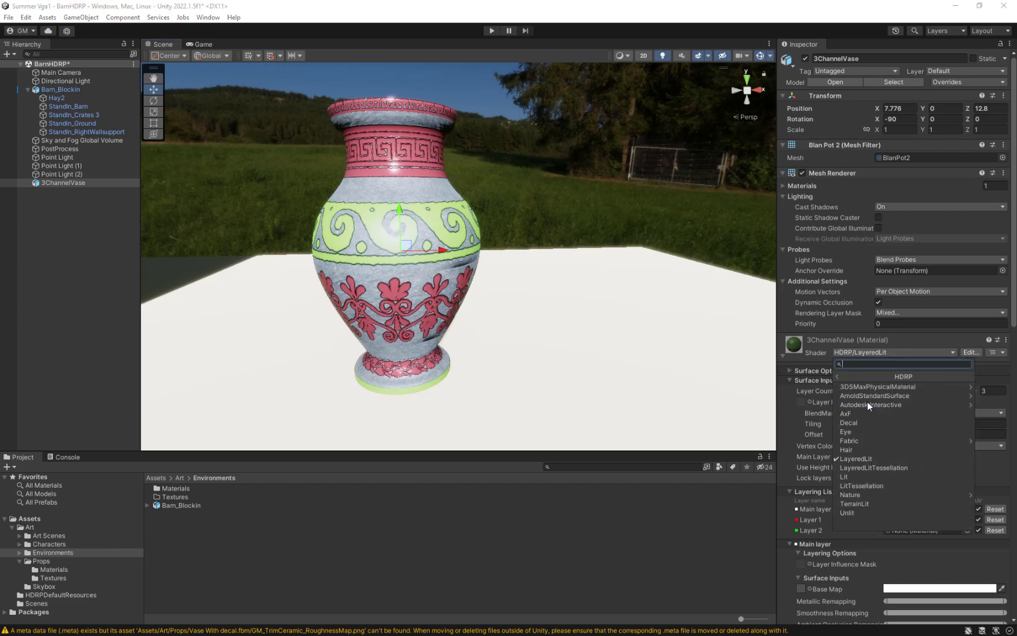
{"action": "left_click", "coordinate": [864, 478]}
{"action": "middle_click_drag", "start_coordinate": [433, 245], "coordinate": [545, 262]}
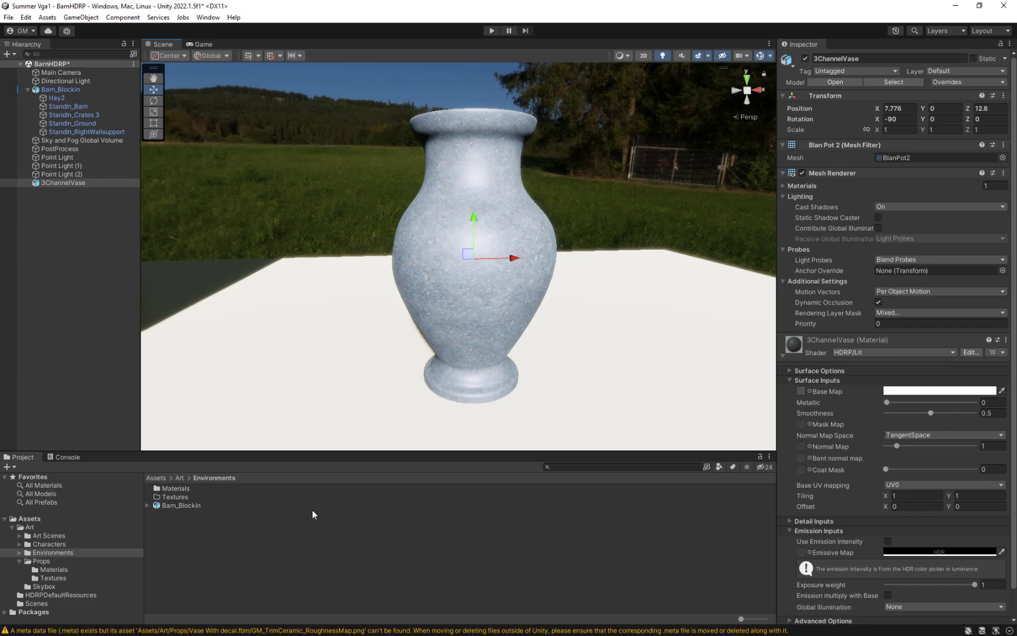
- Delete the 3ChannelVase model asset from the project's Art/Props folder
{"action": "double_click", "coordinate": [179, 487]}
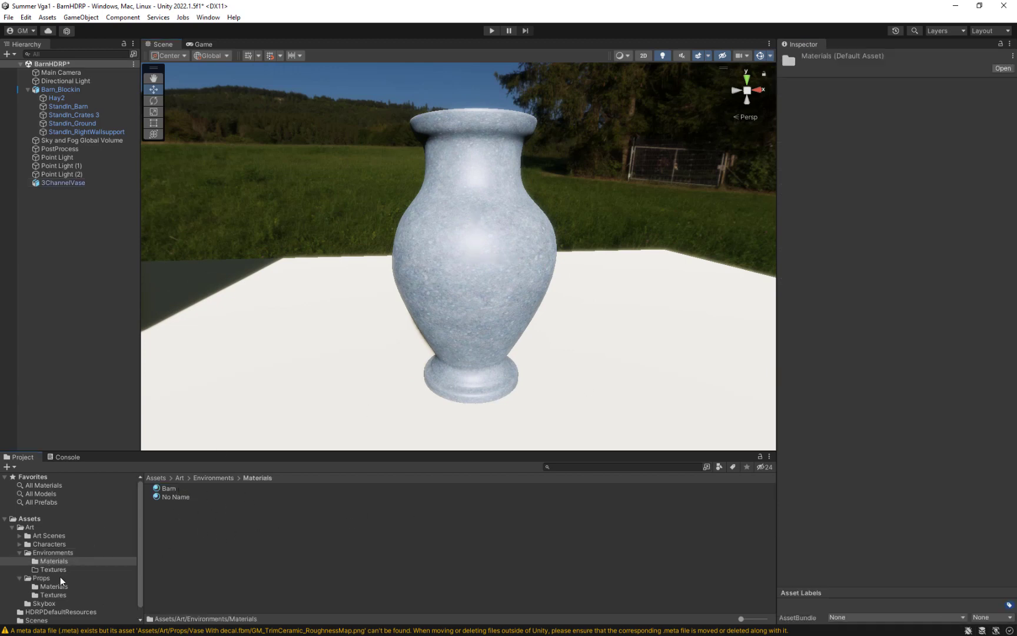
{"action": "left_click", "coordinate": [23, 553]}
{"action": "left_click", "coordinate": [62, 596]}
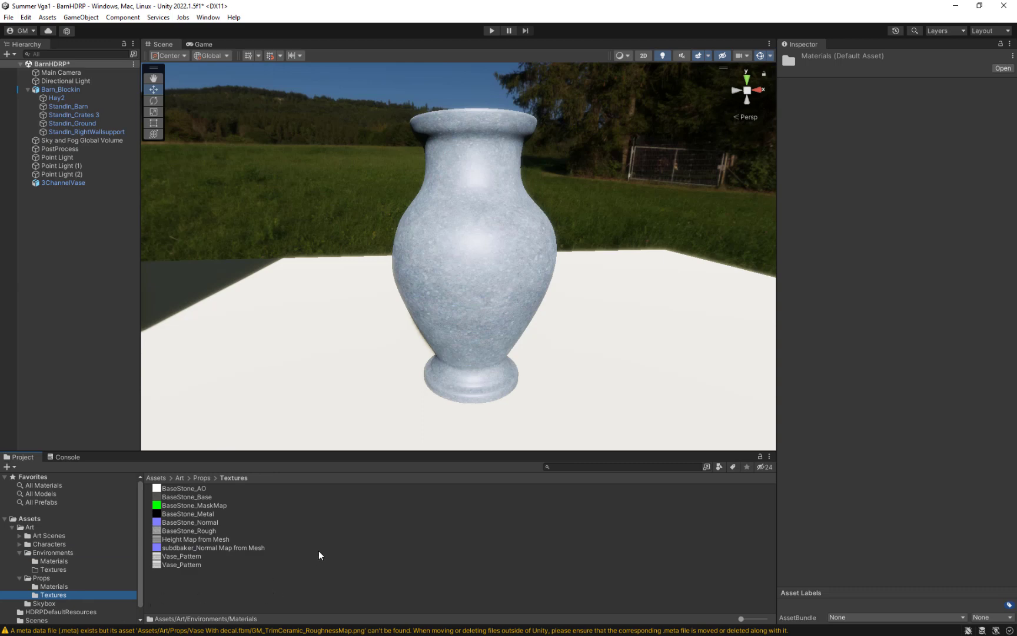
{"action": "left_click", "coordinate": [55, 586]}
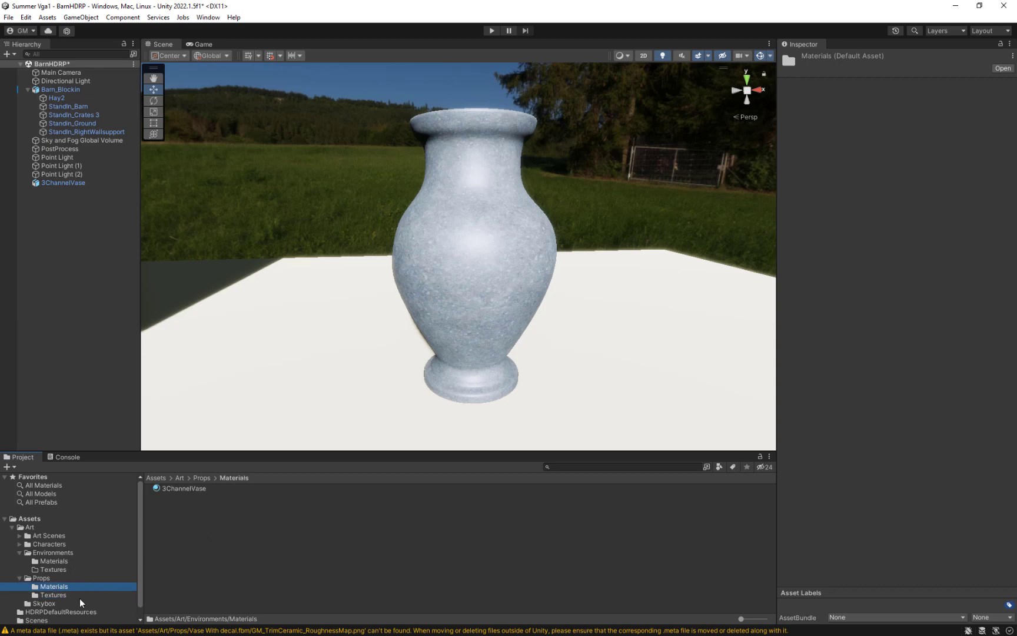
{"action": "left_click", "coordinate": [37, 579]}
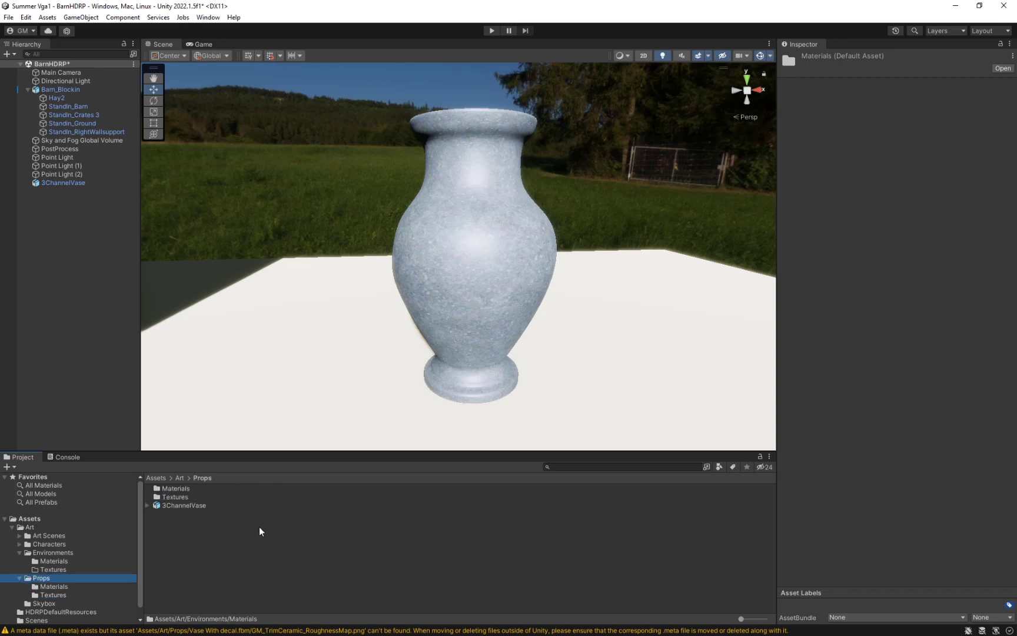
{"action": "left_click", "coordinate": [272, 528]}
{"action": "left_click", "coordinate": [175, 505]}
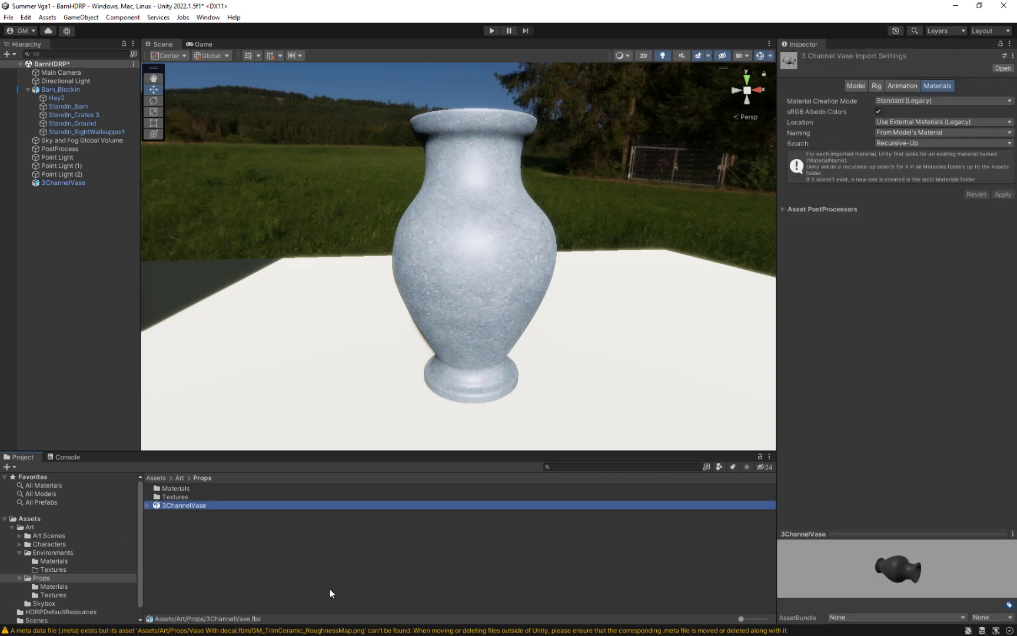
{"action": "left_click", "coordinate": [61, 183]}
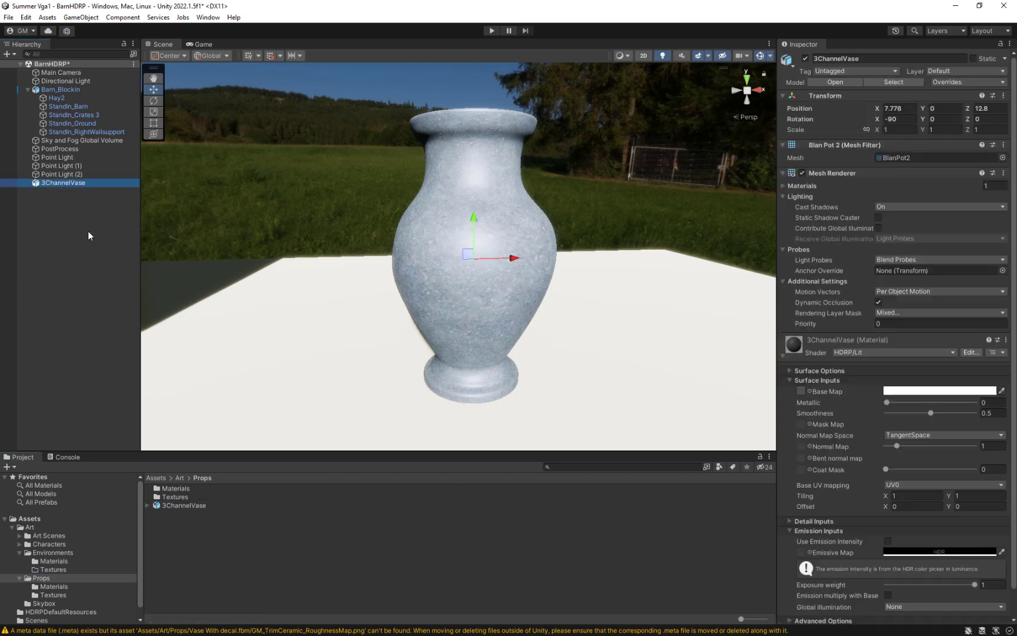
{"action": "left_click", "coordinate": [190, 505]}
{"action": "key", "text": "Delete"}
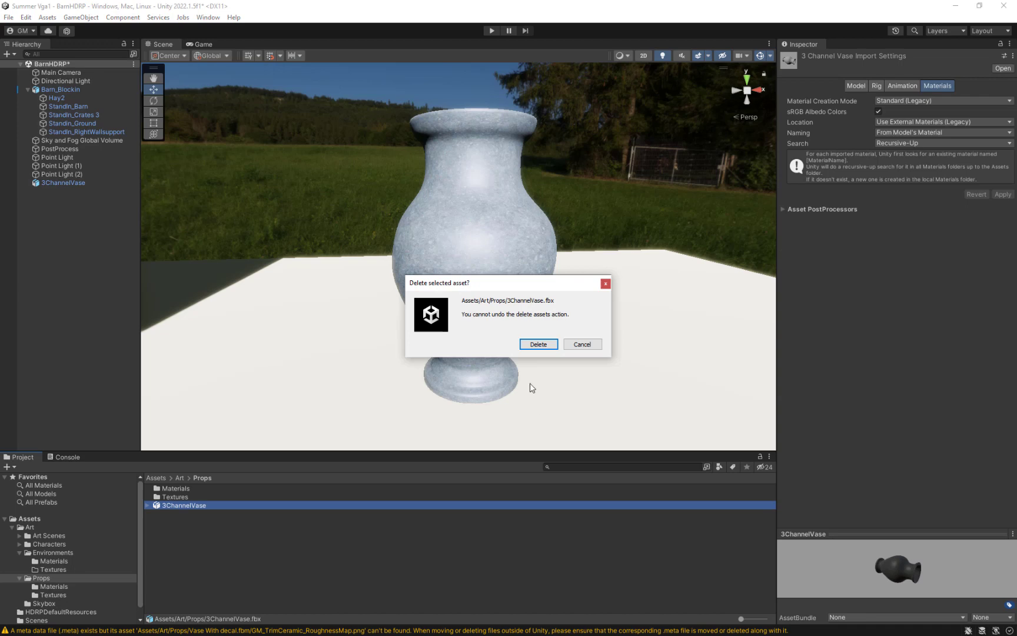
{"action": "left_click", "coordinate": [538, 346]}
- Delete the subdbaker_Normal Map from Mesh texture from the Props Textures folder
{"action": "left_click", "coordinate": [48, 569]}
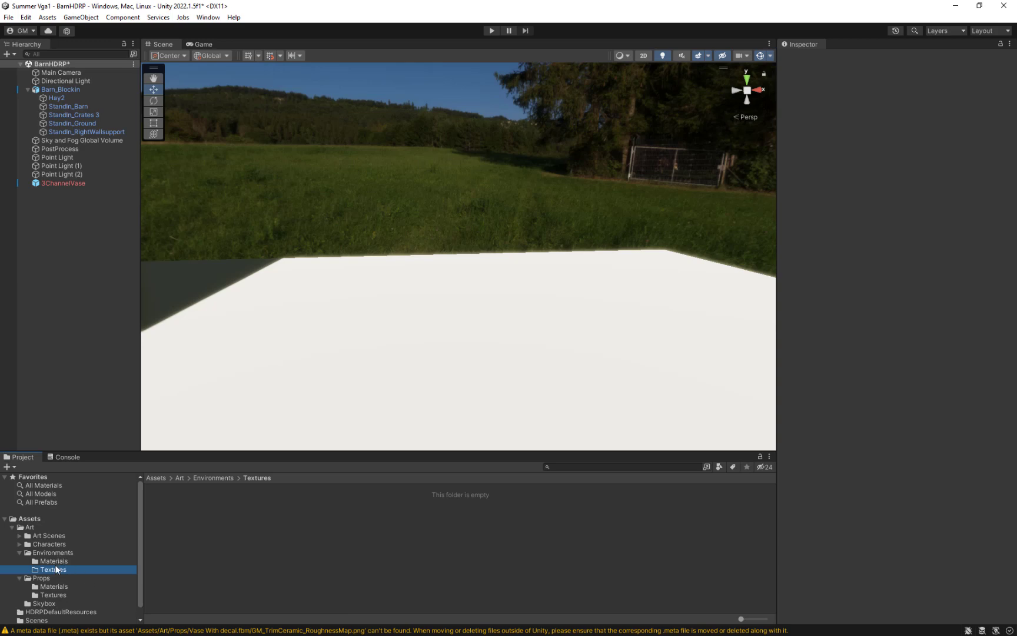
{"action": "left_click", "coordinate": [20, 552]}
{"action": "left_click", "coordinate": [50, 577]}
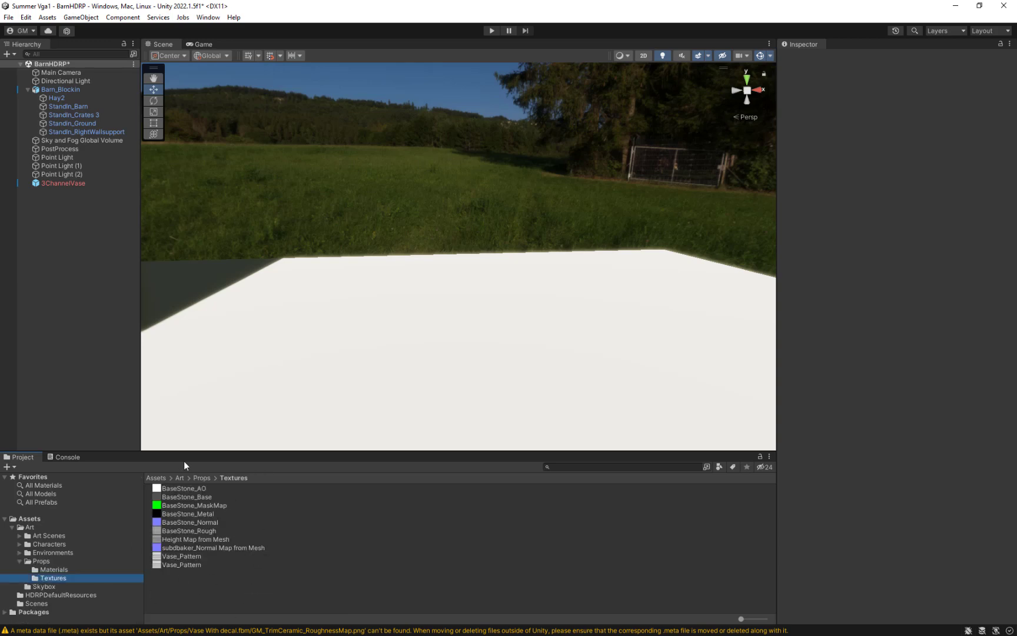
{"action": "left_click", "coordinate": [236, 548]}
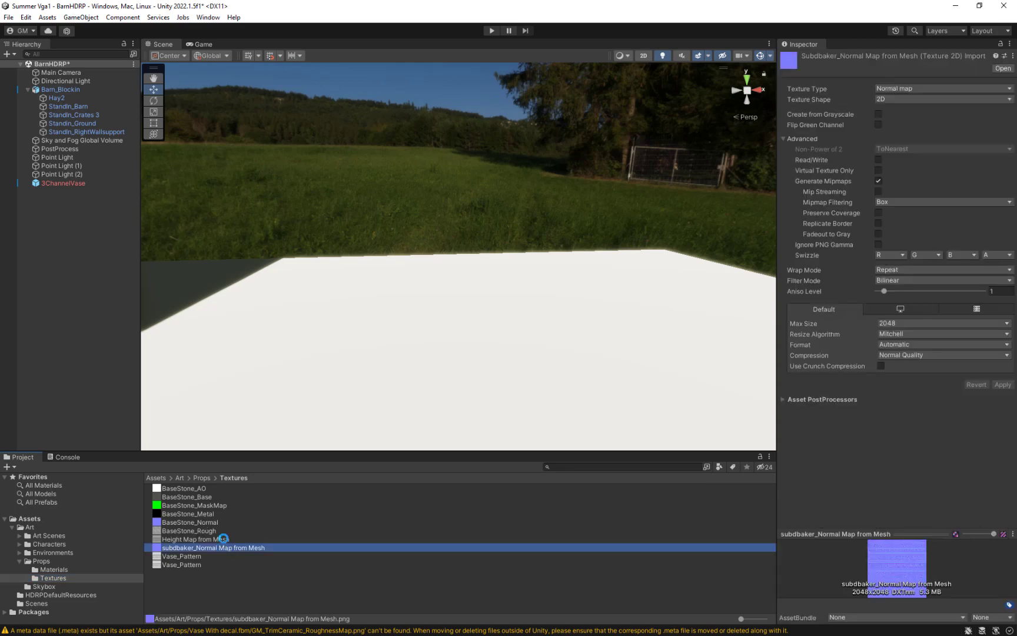
{"action": "key", "text": "Delete"}
{"action": "left_click", "coordinate": [531, 347]}
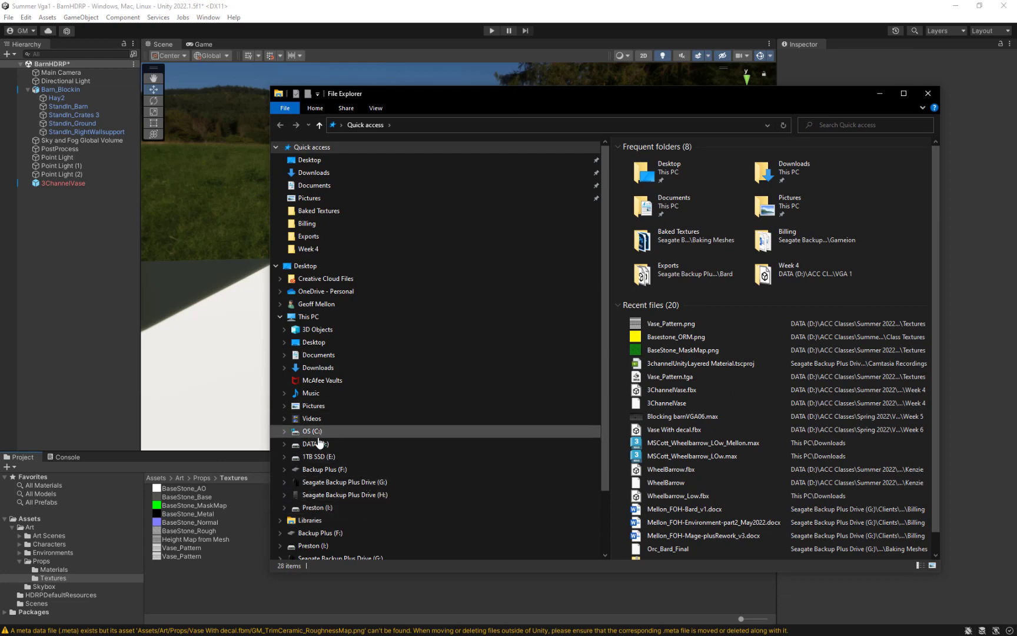
- In File Explorer, rename subdbaker_Normal Map from Mesh.png in the Week 3 Textures folder as PatternNormal
{"action": "double_click", "coordinate": [462, 419]}
{"action": "mouse_move", "coordinate": [518, 442]}
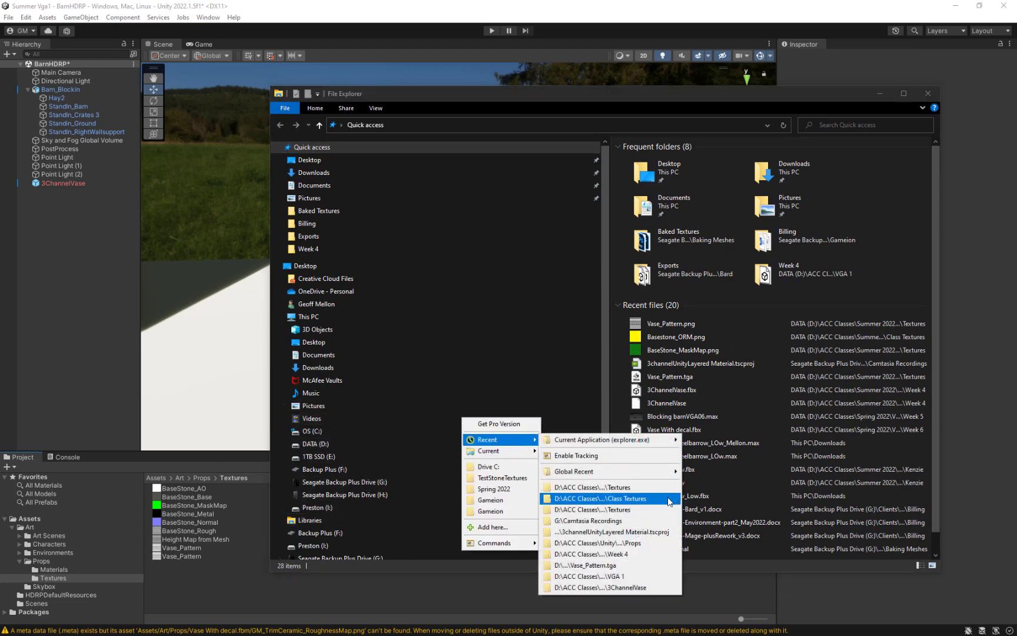
{"action": "left_click", "coordinate": [669, 500]}
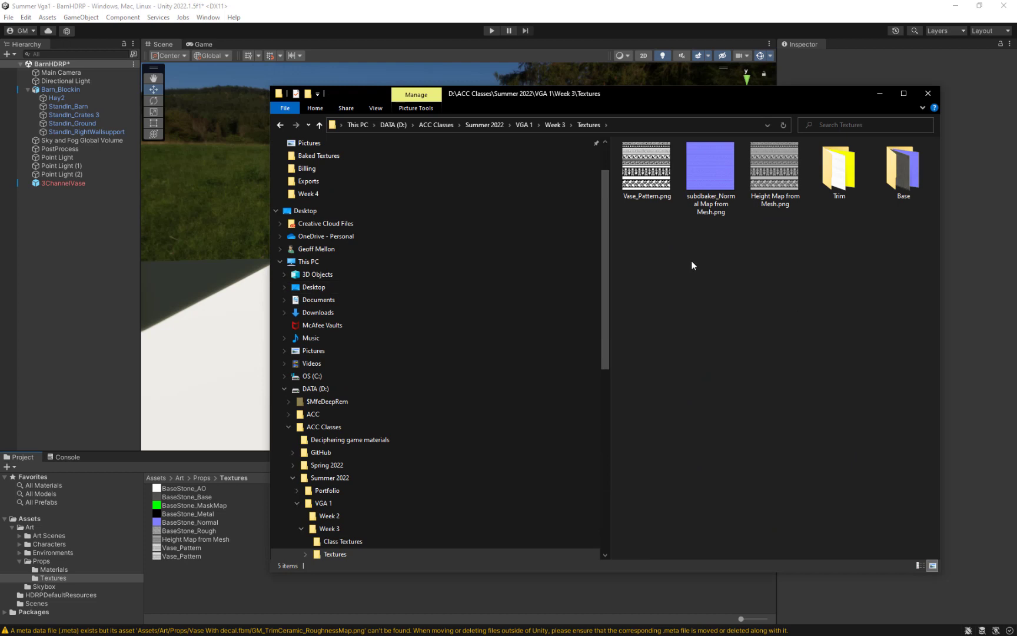
{"action": "left_click", "coordinate": [703, 165]}
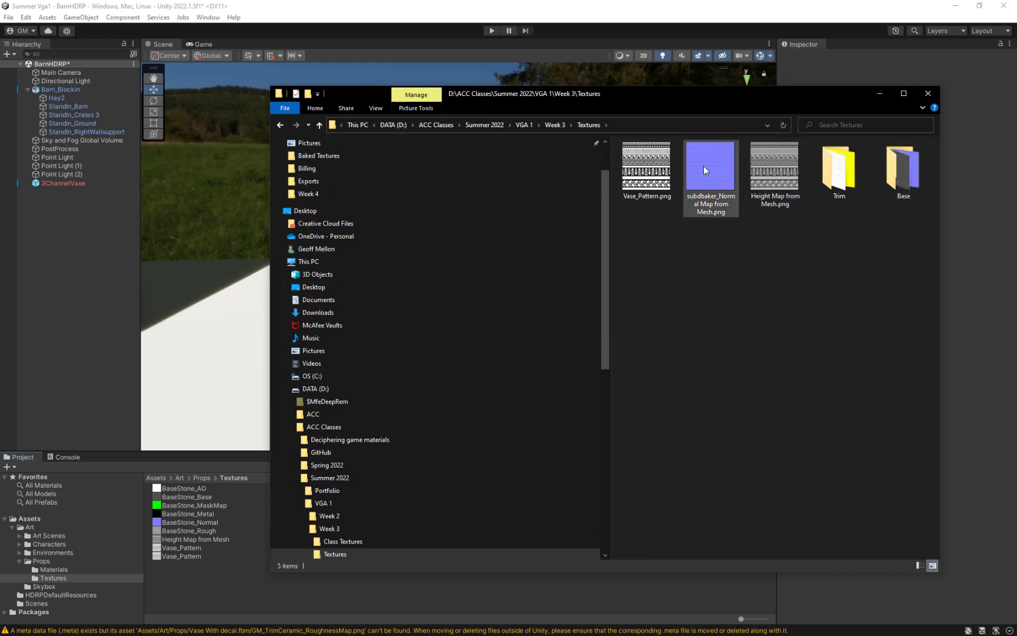
{"action": "left_click", "coordinate": [703, 166]}
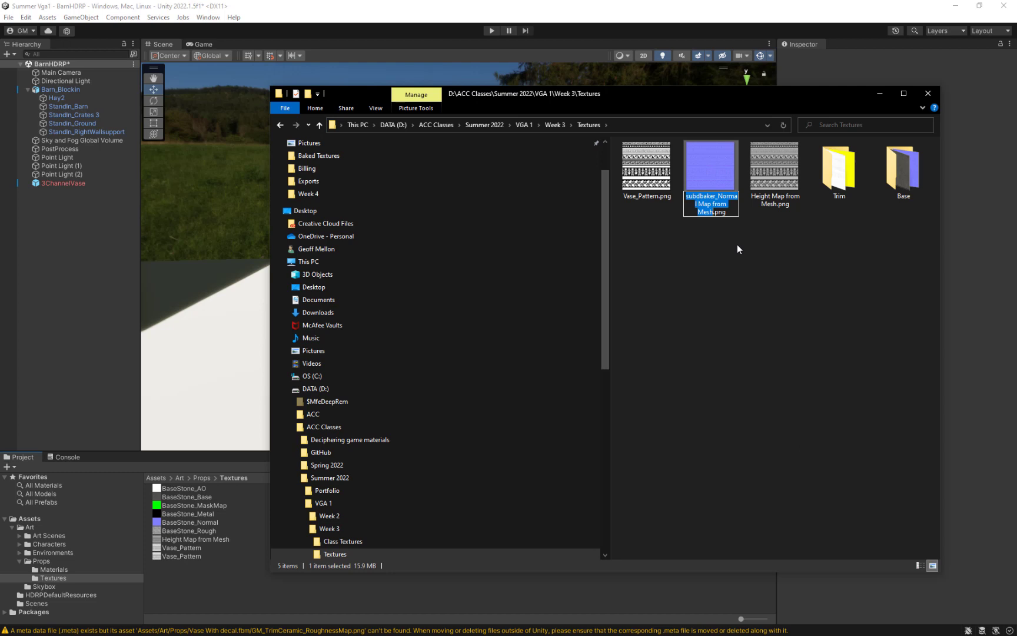
{"action": "type", "text": "Patte"}
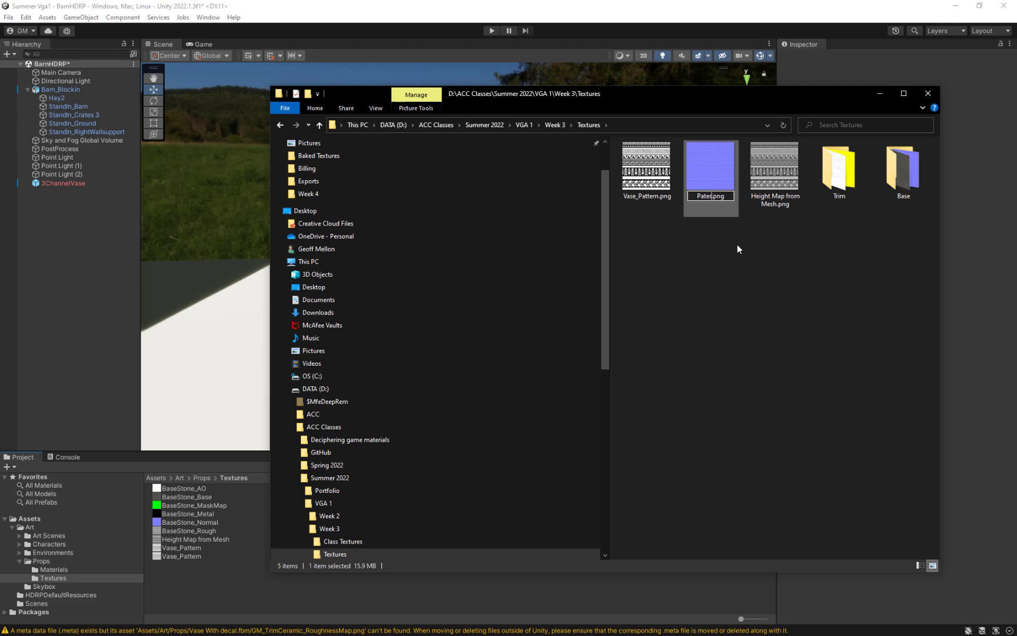
{"action": "type", "text": "r"}
{"action": "key", "text": "BackSpace"}
{"action": "key", "text": "BackSpace"}
{"action": "type", "text": "ternNormal"}
{"action": "key", "text": "Return"}
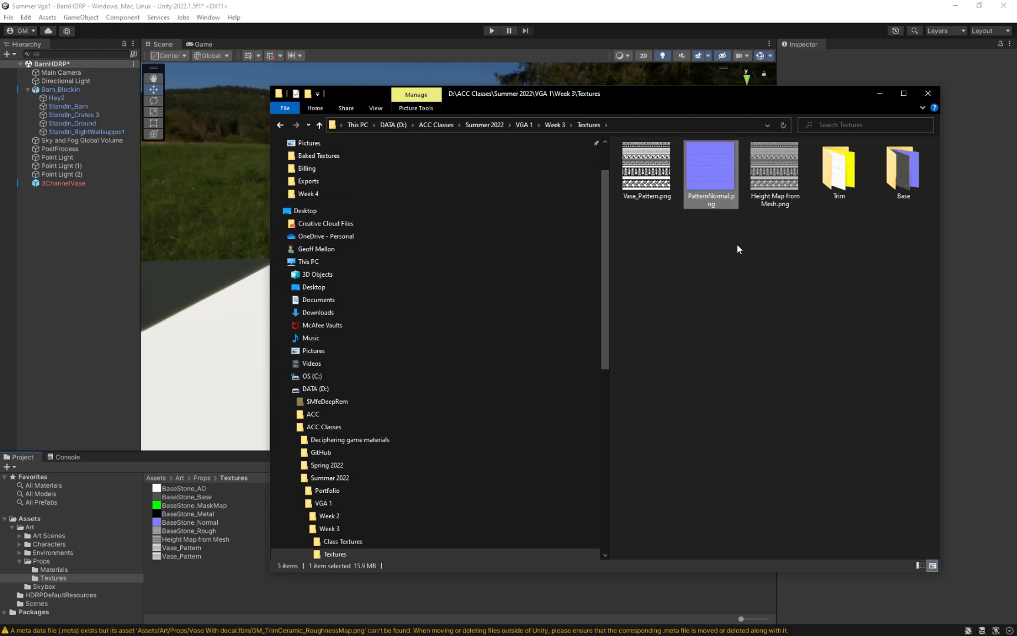
- Import PatternNormal.png into Unity's Props Textures folder and apply the Normal map texture type to it
{"action": "left_click_drag", "start_coordinate": [706, 182], "coordinate": [345, 604]}
{"action": "left_click", "coordinate": [879, 93]}
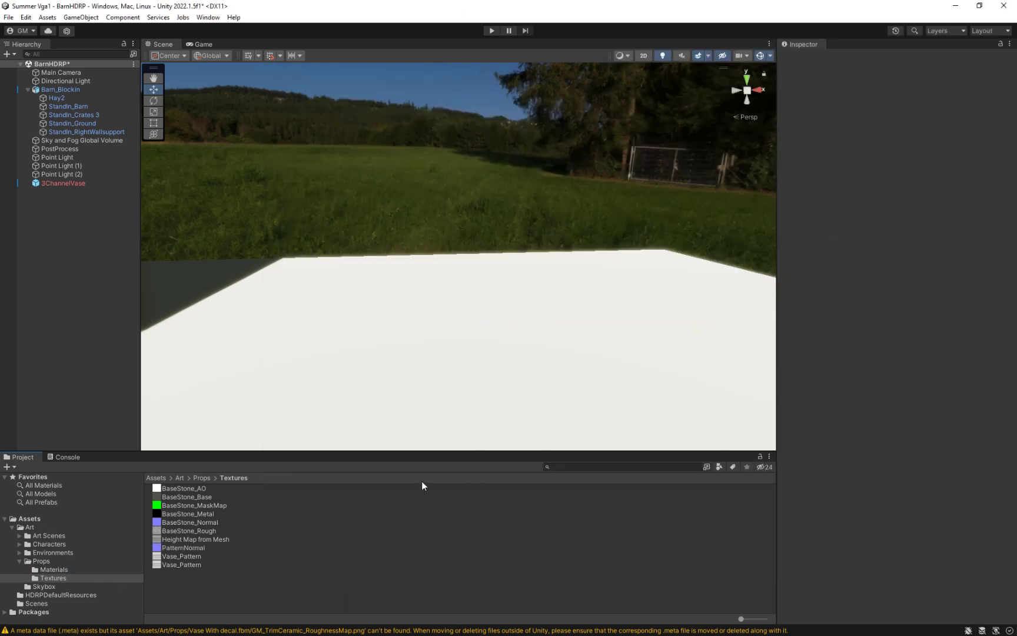
{"action": "left_click", "coordinate": [194, 548]}
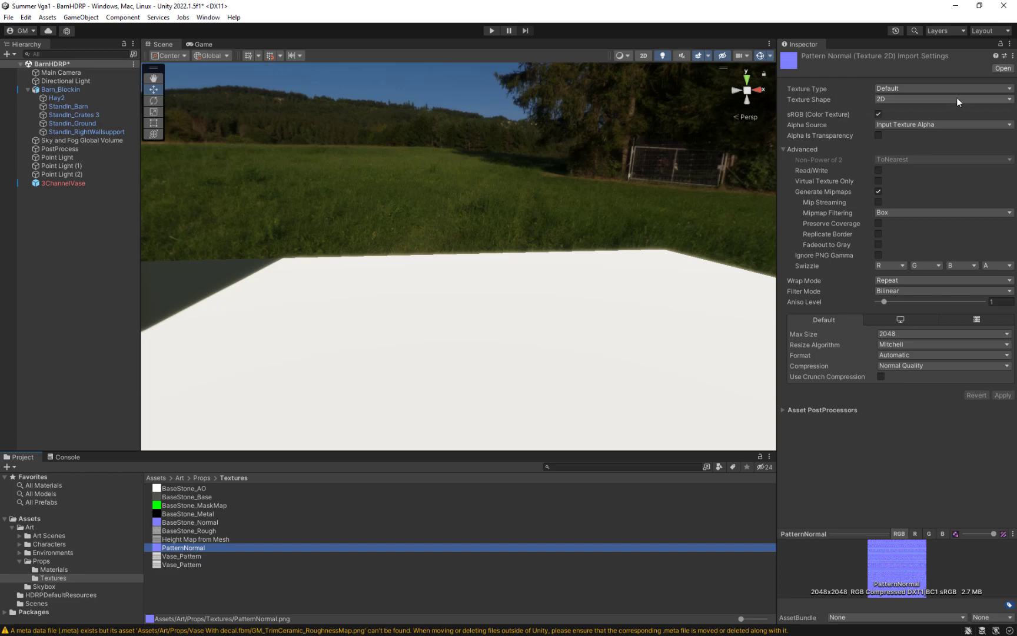
{"action": "left_click", "coordinate": [253, 505]}
{"action": "left_click", "coordinate": [204, 540]}
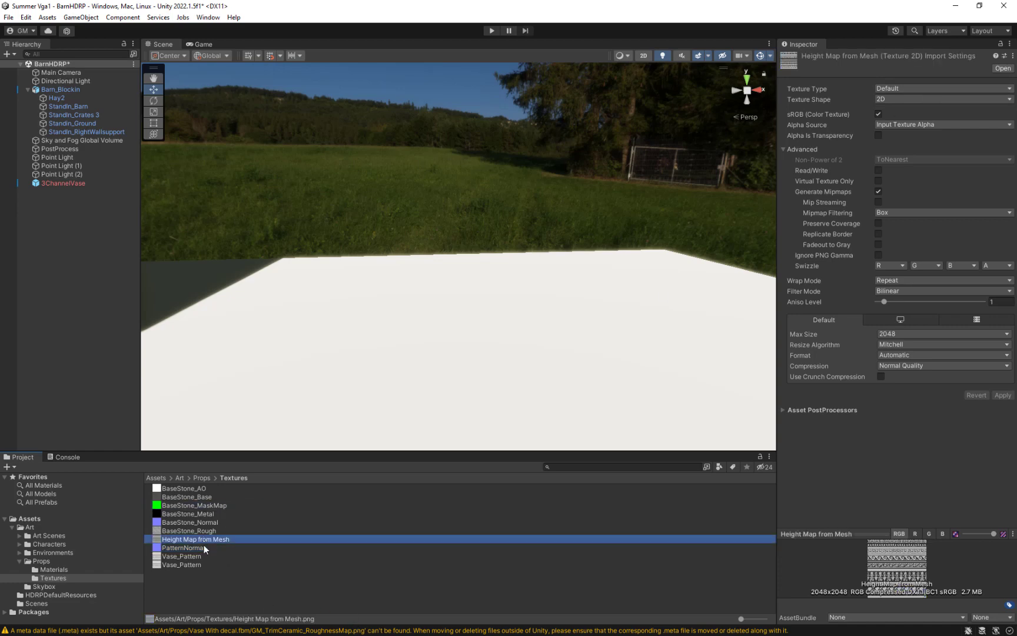
{"action": "left_click", "coordinate": [182, 522]}
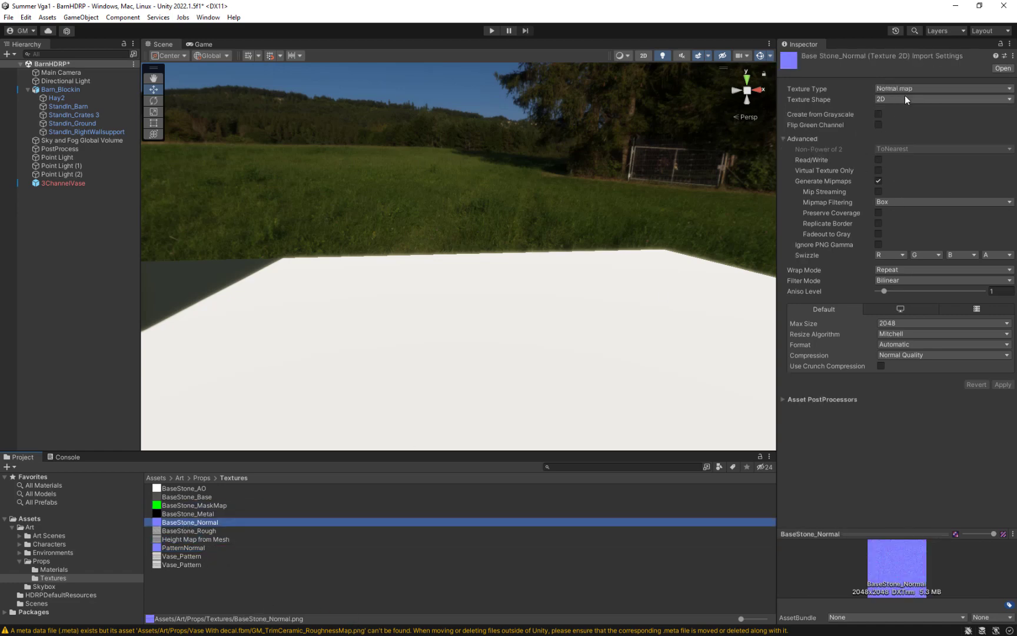
{"action": "left_click", "coordinate": [178, 548]}
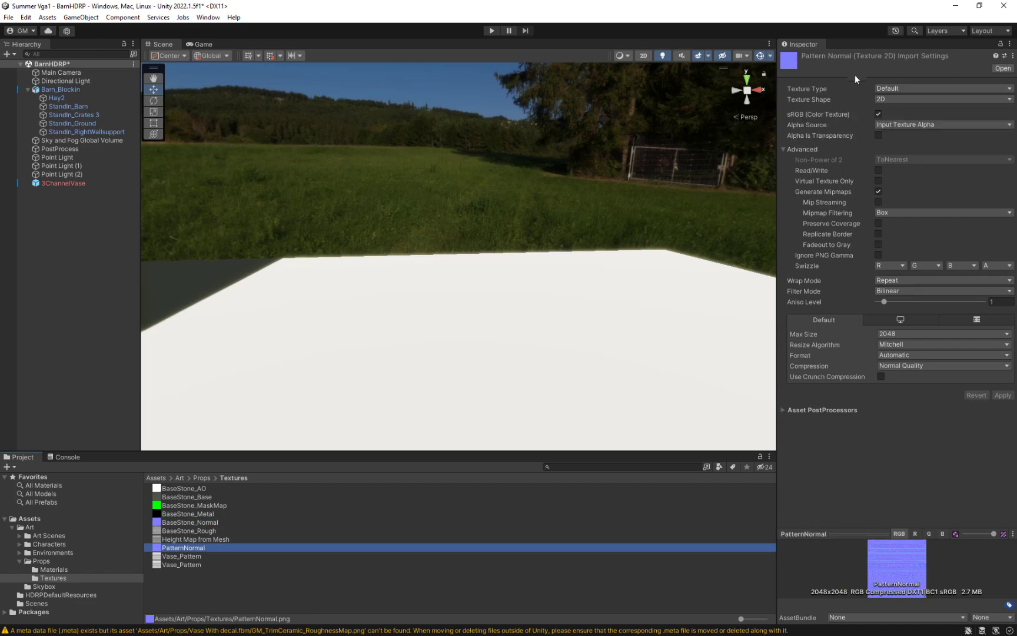
{"action": "left_click", "coordinate": [894, 90]}
{"action": "left_click", "coordinate": [892, 110]}
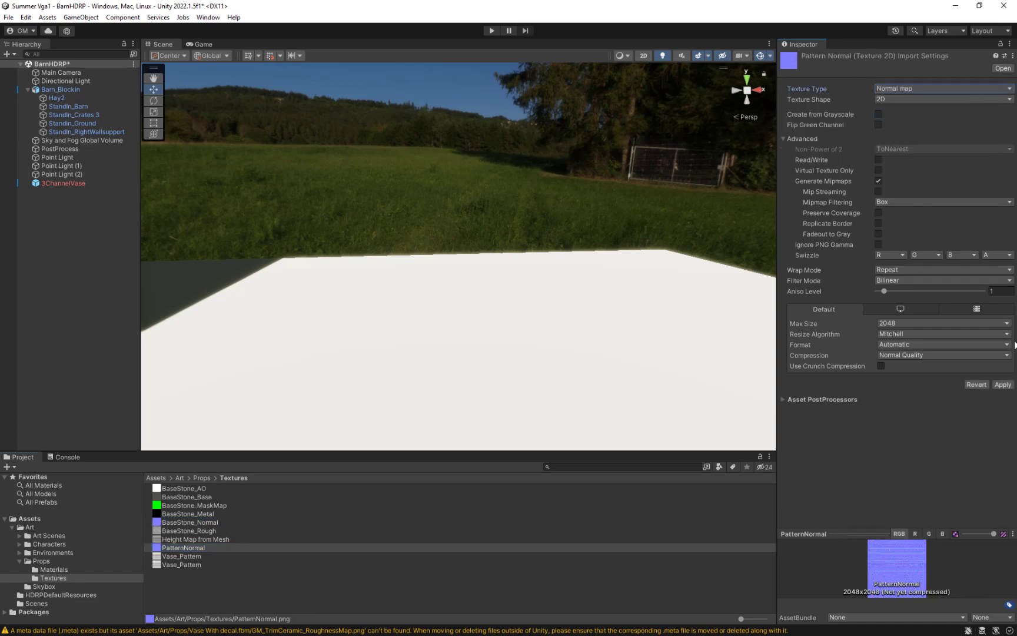
{"action": "left_click", "coordinate": [1003, 384]}
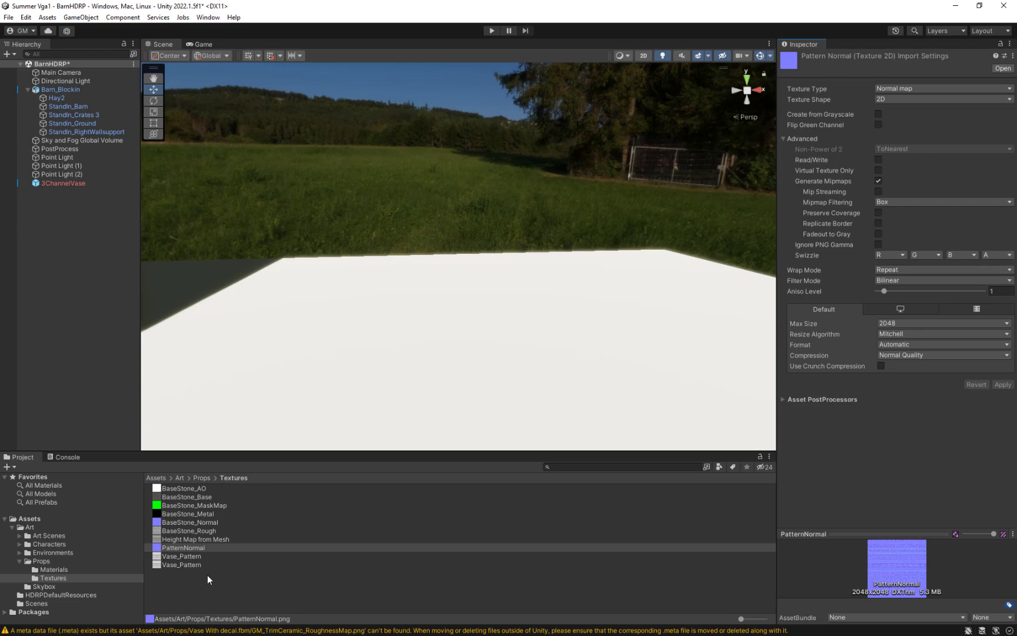
- Import 3ChannelVase.fbx from the Week 4 folder in File Explorer into Unity's Art/Props folder
{"action": "left_click", "coordinate": [41, 561]}
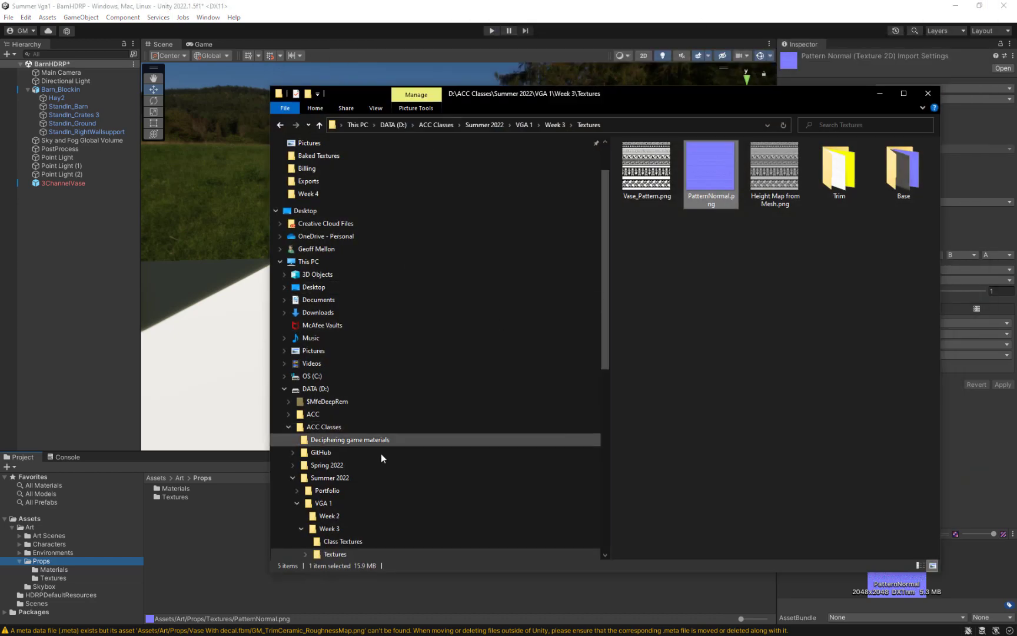
{"action": "scroll", "coordinate": [367, 542], "scroll_direction": "down", "scroll_amount": 2}
{"action": "left_click", "coordinate": [316, 518]}
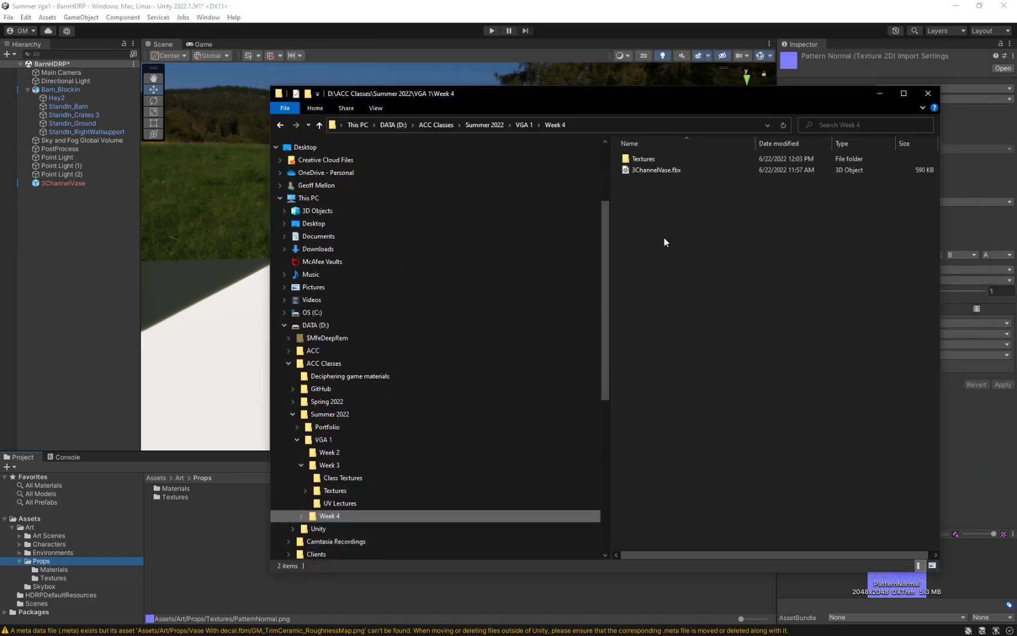
{"action": "left_click", "coordinate": [648, 169]}
{"action": "left_click_drag", "start_coordinate": [649, 170], "coordinate": [188, 551]}
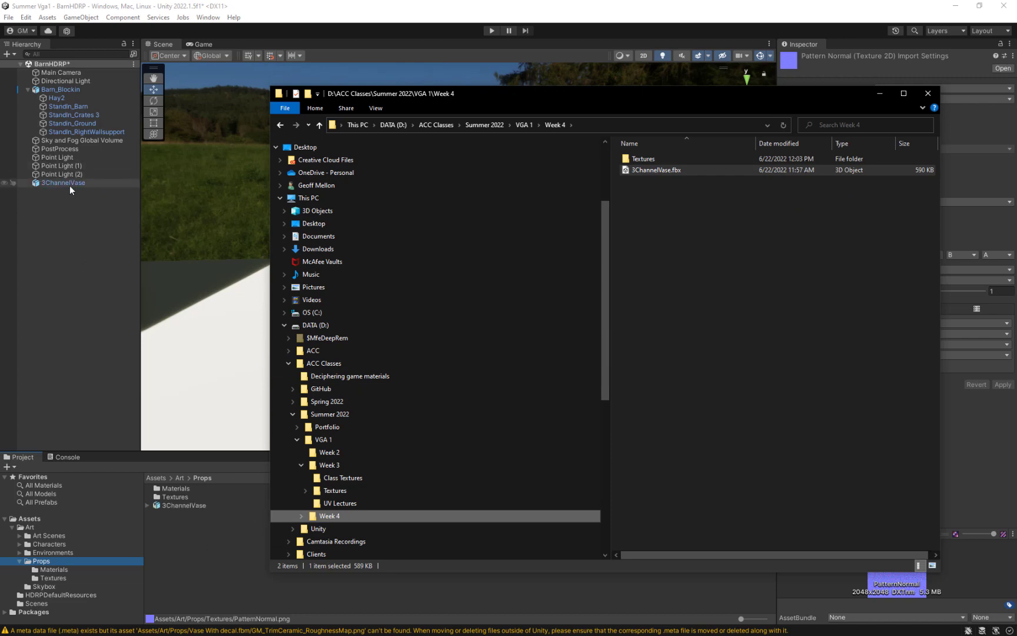
{"action": "left_click", "coordinate": [879, 94]}
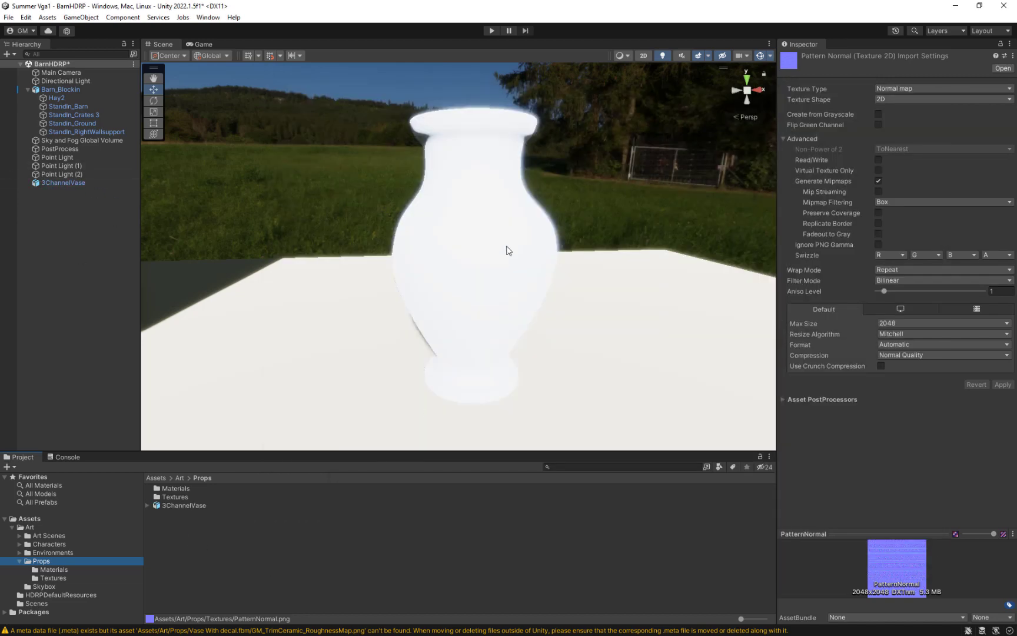
- Apply Standard (Legacy) material creation to the 3ChannelVase model, with Use External Materials (Legacy) and naming From Model's Material
{"action": "left_click", "coordinate": [489, 211]}
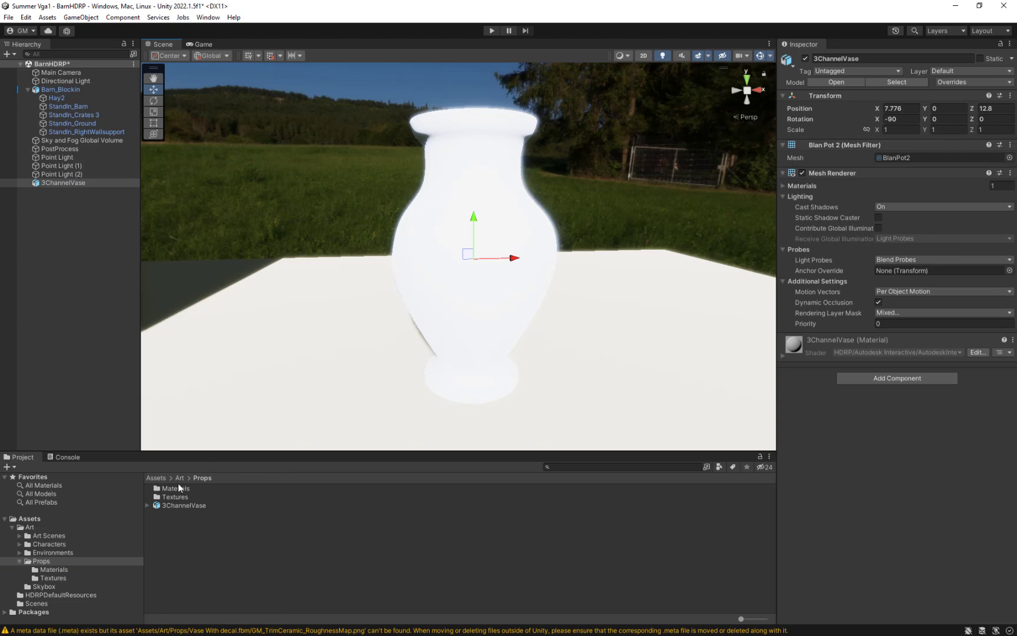
{"action": "left_click", "coordinate": [177, 507]}
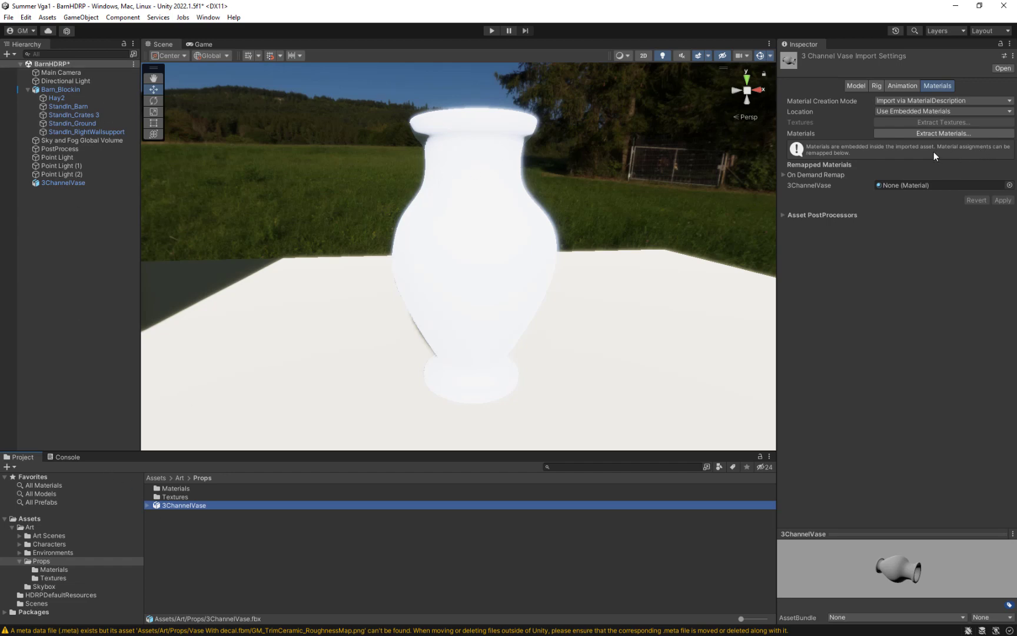
{"action": "left_click", "coordinate": [955, 102]}
{"action": "left_click", "coordinate": [937, 120]}
{"action": "left_click", "coordinate": [936, 121]}
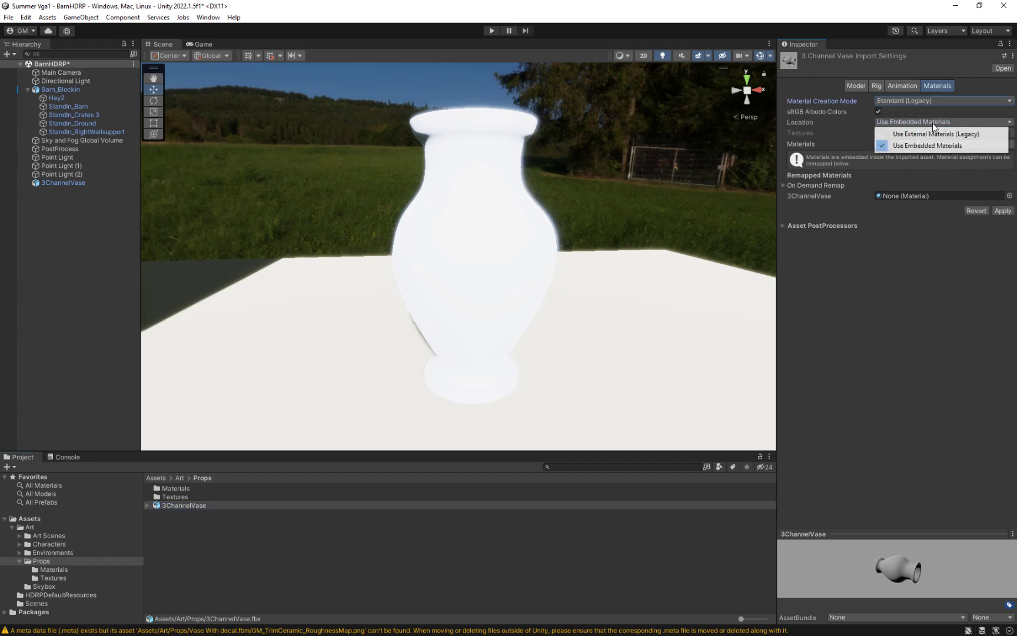
{"action": "left_click", "coordinate": [938, 129]}
{"action": "left_click", "coordinate": [937, 131]}
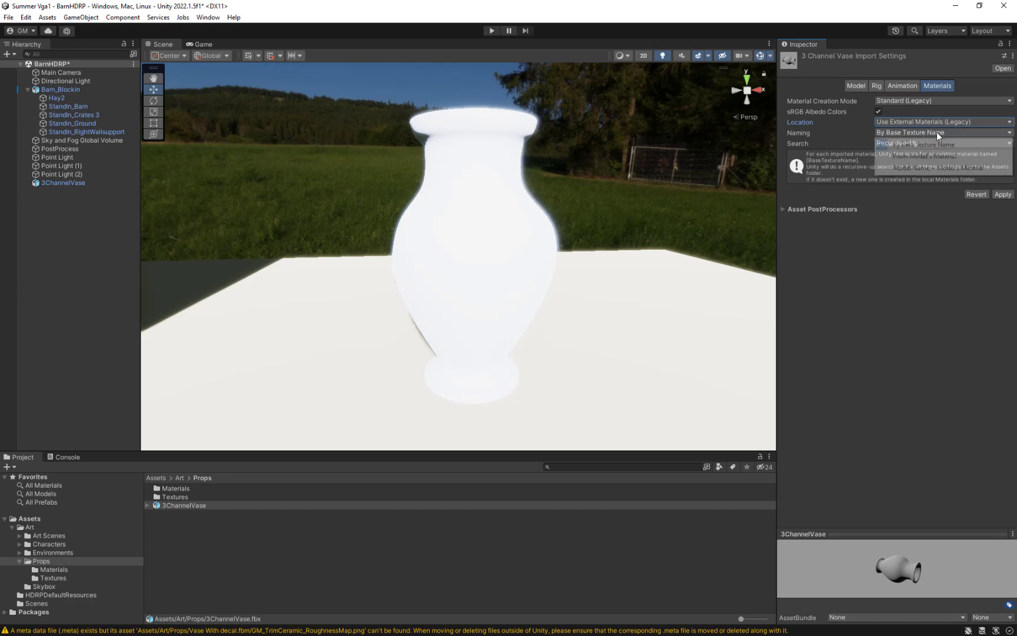
{"action": "left_click", "coordinate": [918, 152]}
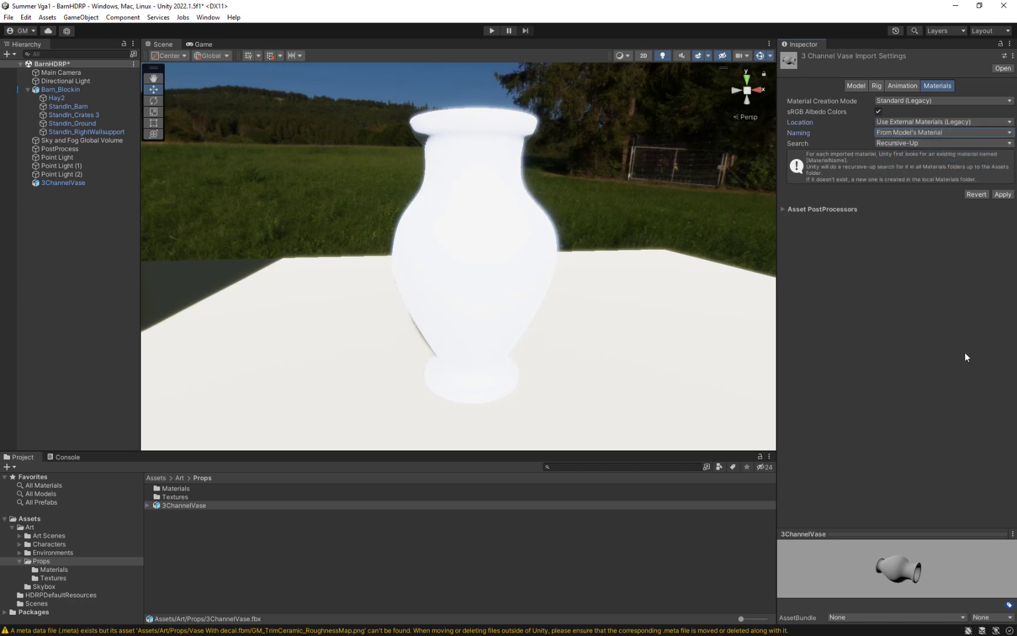
{"action": "left_click", "coordinate": [1003, 194]}
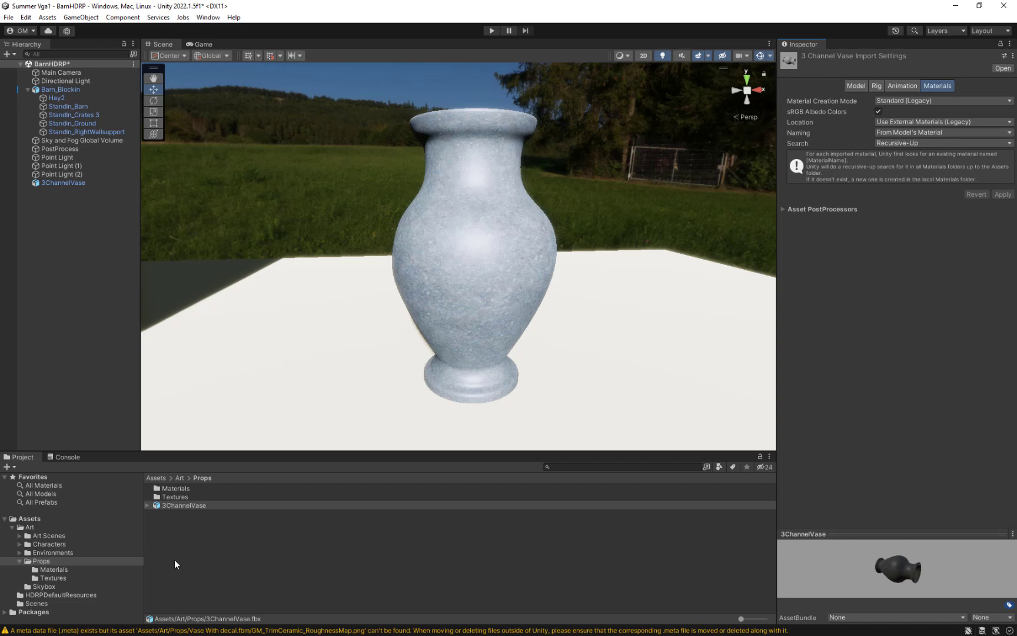
- Inspect the 3ChannelVase material in the Props Materials folder and on the vase in the scene
{"action": "double_click", "coordinate": [175, 488]}
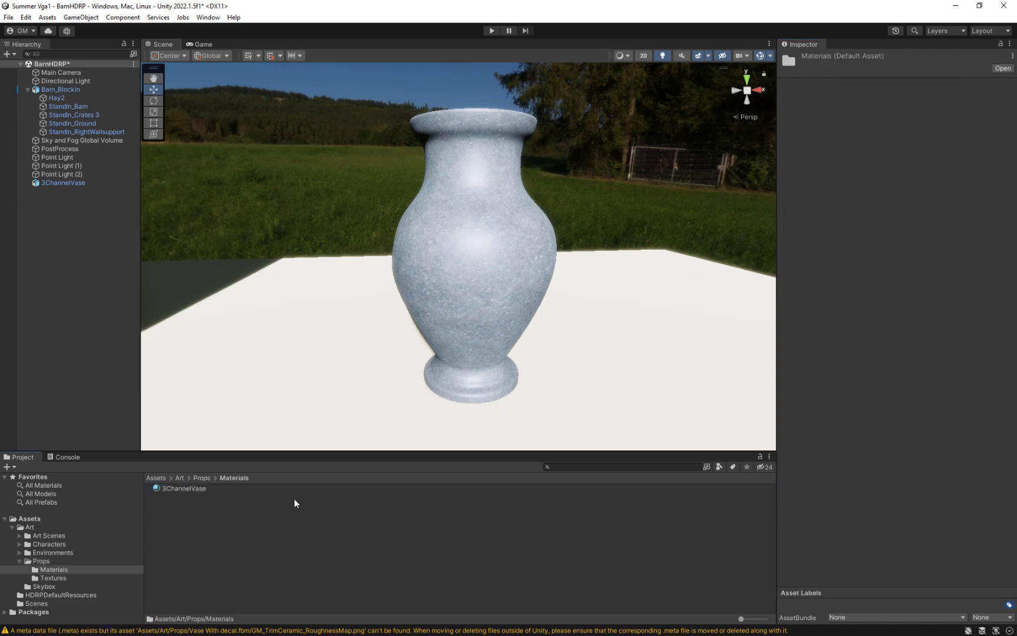
{"action": "left_click", "coordinate": [184, 488]}
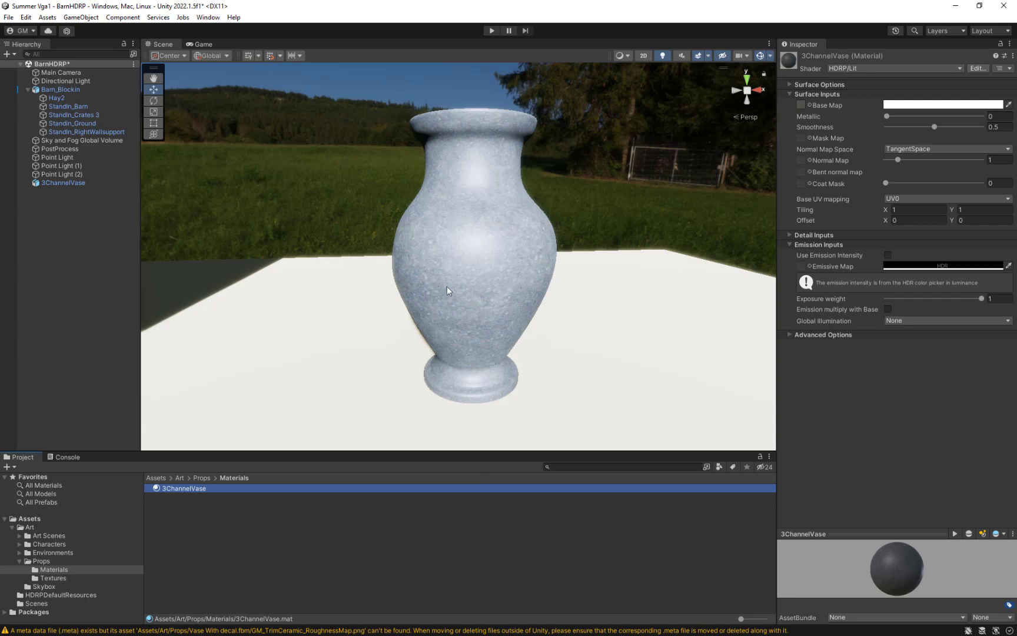
{"action": "left_click", "coordinate": [259, 541]}
{"action": "left_click", "coordinate": [440, 270]}
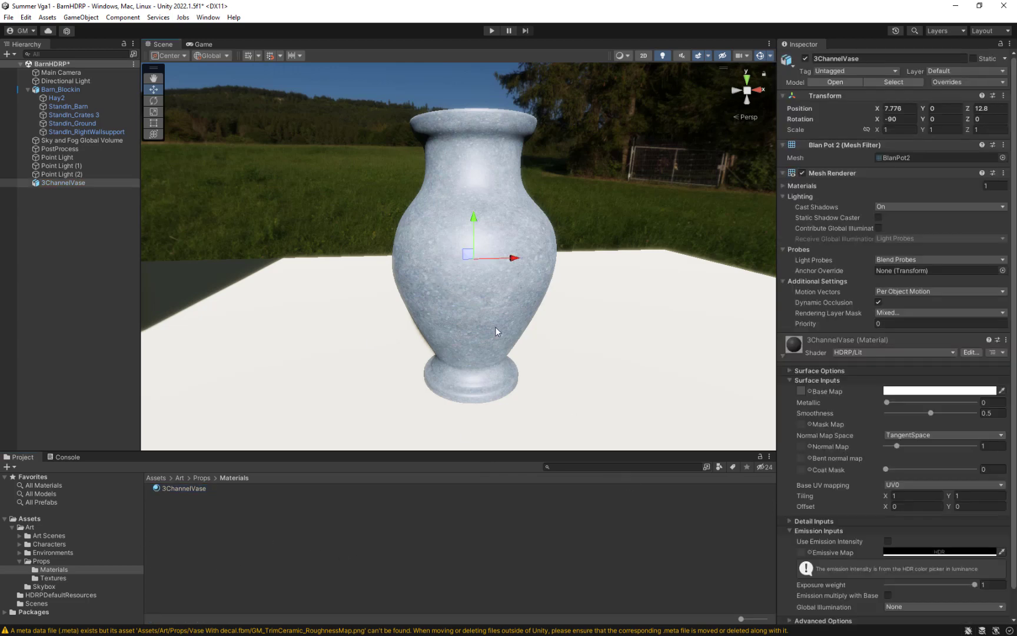
{"action": "left_click", "coordinate": [188, 488]}
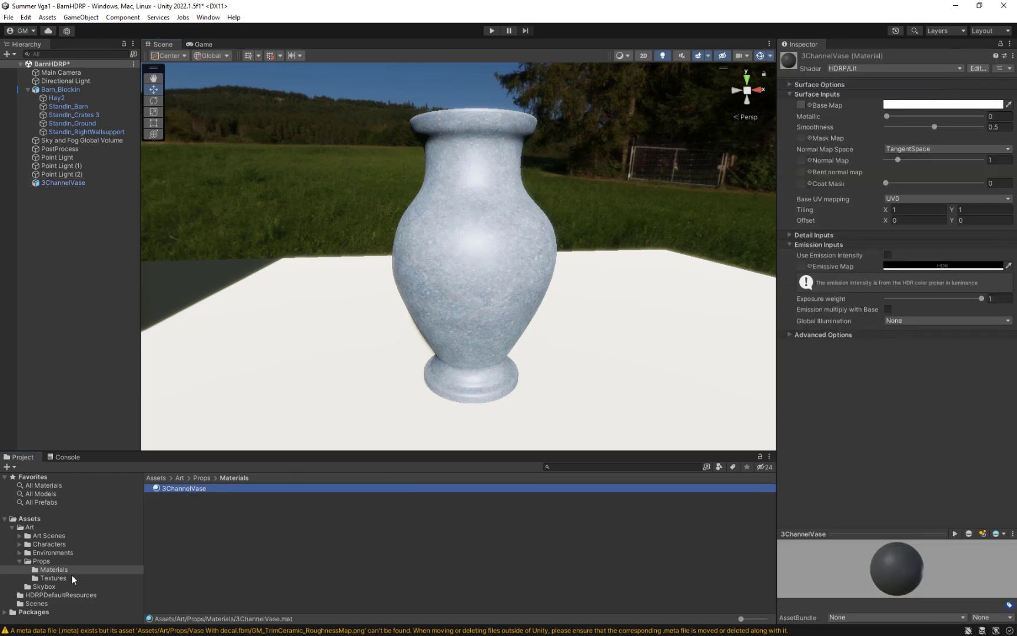
- Save the 3ChannelVase model's import settings in the Props folder as a preset named DefualtFBXImpoter
{"action": "left_click", "coordinate": [50, 562]}
{"action": "left_click", "coordinate": [194, 506]}
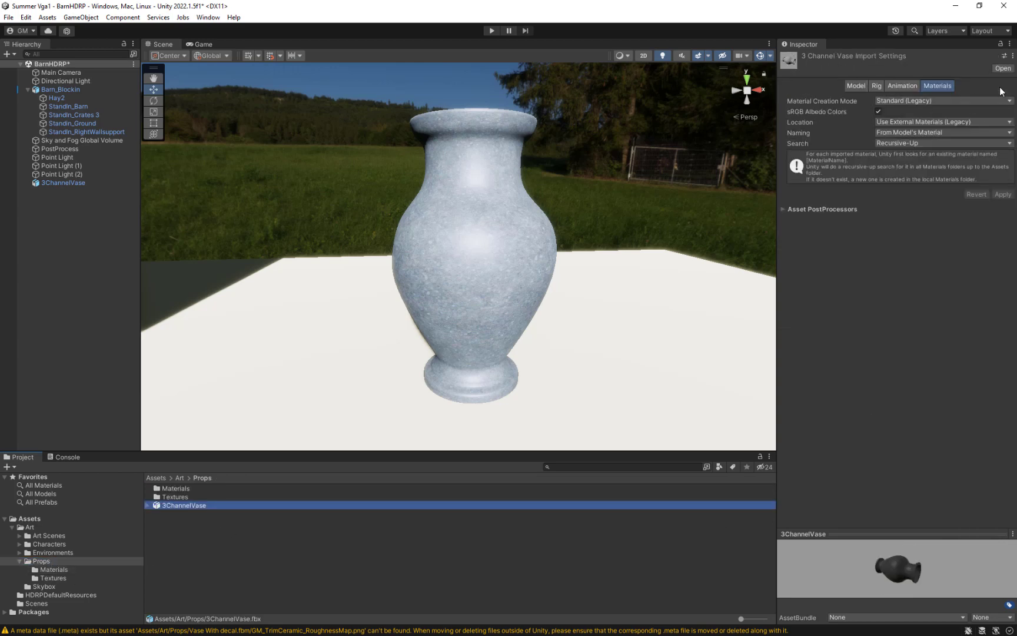
{"action": "left_click", "coordinate": [1004, 56]}
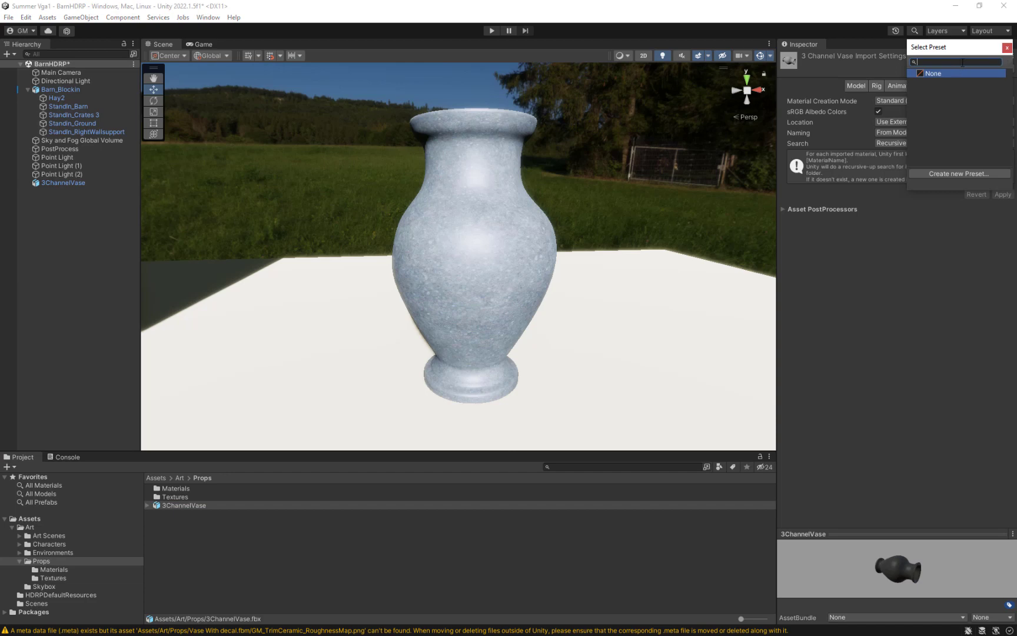
{"action": "type", "text": "DefualtFBXImpoter"}
{"action": "left_click", "coordinate": [967, 174]}
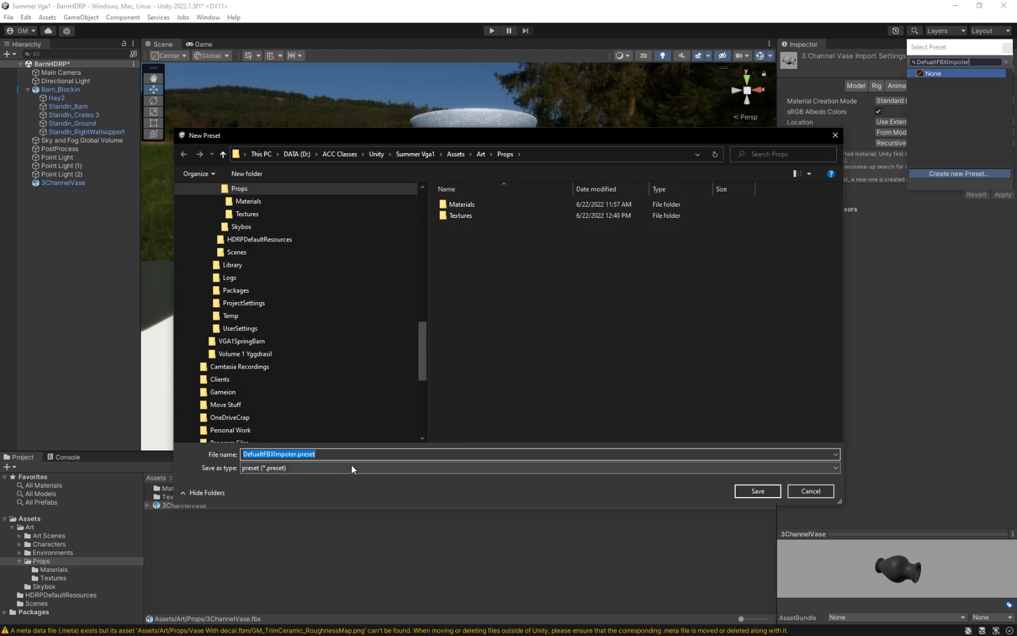
{"action": "left_click", "coordinate": [758, 491]}
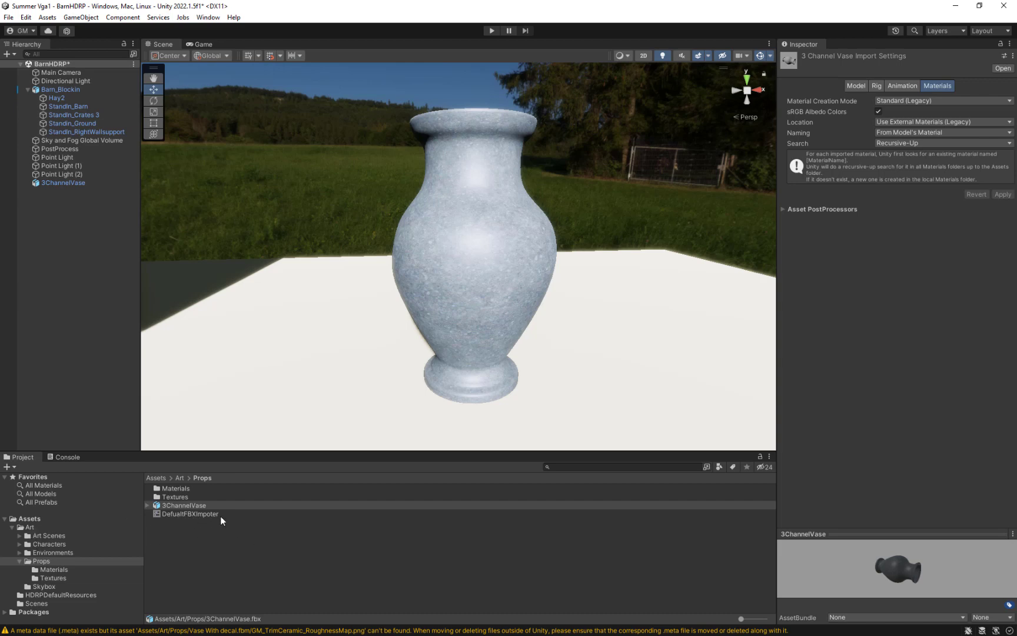
- Add the DefualtFBXImpoter preset to the FBXImporter defaults
{"action": "left_click", "coordinate": [192, 513]}
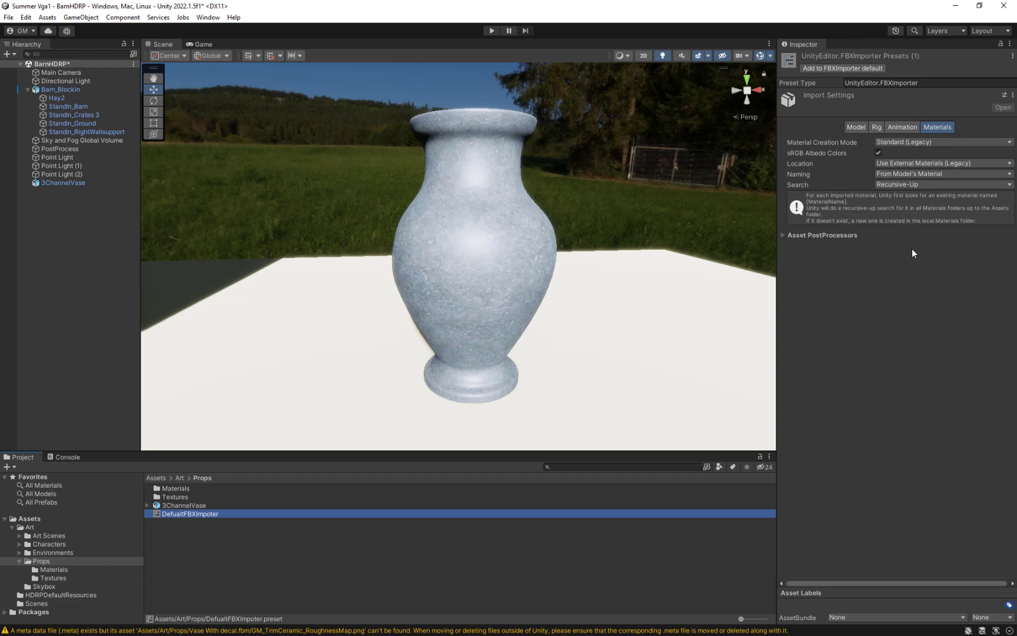
{"action": "left_click", "coordinate": [1004, 95]}
{"action": "left_click", "coordinate": [1007, 85]}
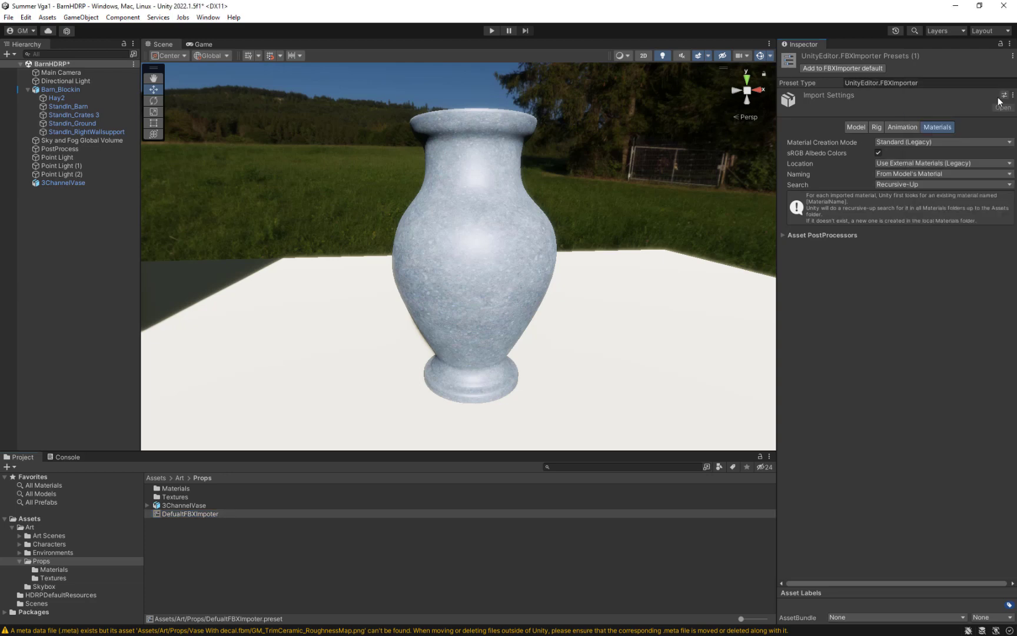
{"action": "left_click", "coordinate": [852, 68]}
- Move the DefualtFBXImpoter preset from the Props folder to the Art folder and return to Props
{"action": "left_click_drag", "start_coordinate": [206, 514], "coordinate": [31, 528]}
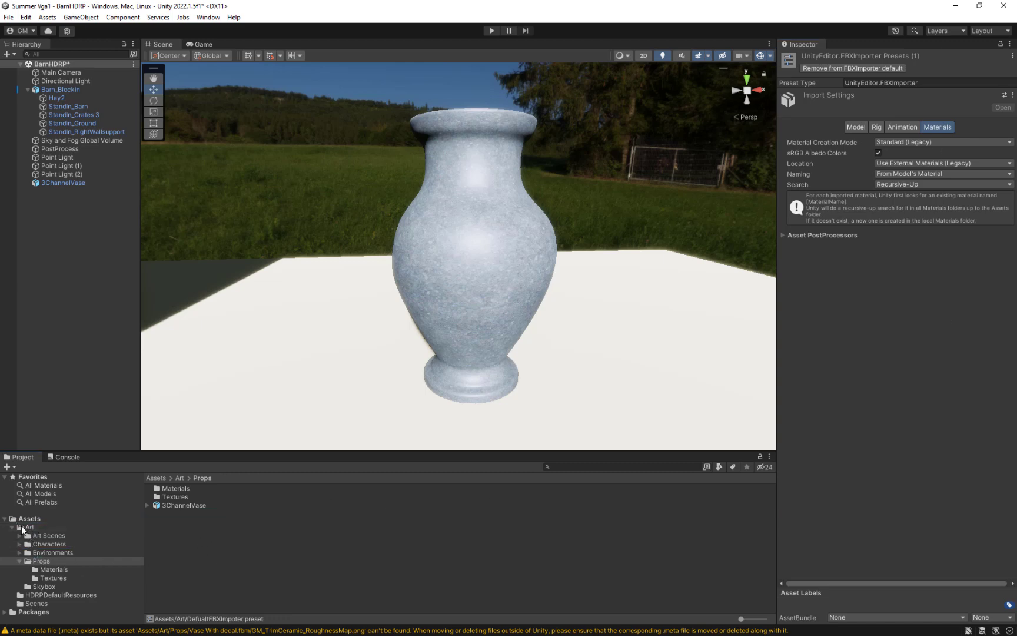
{"action": "left_click", "coordinate": [28, 528]}
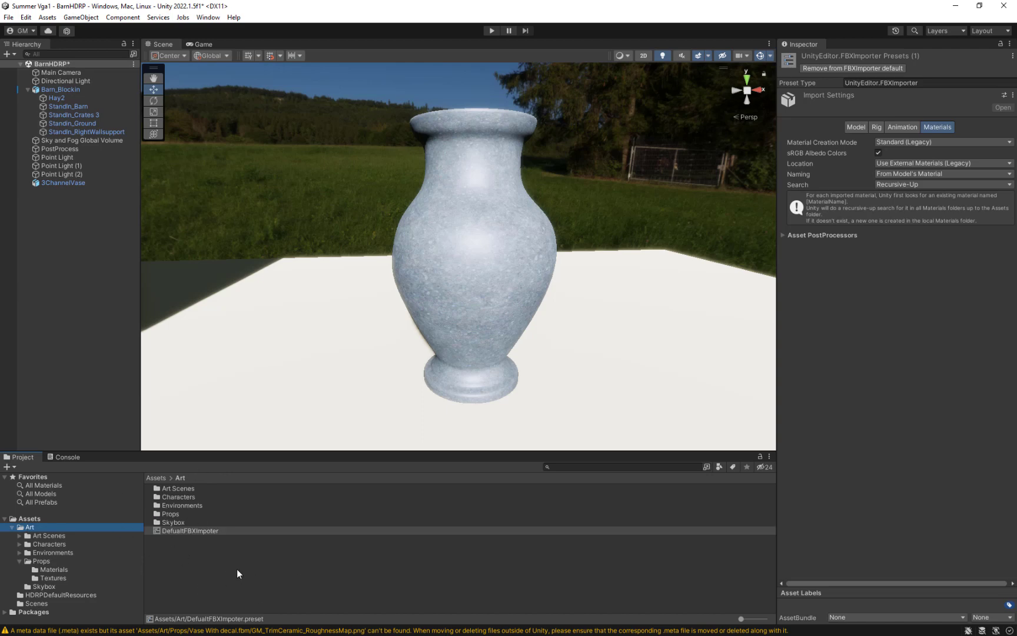
{"action": "left_click", "coordinate": [36, 561]}
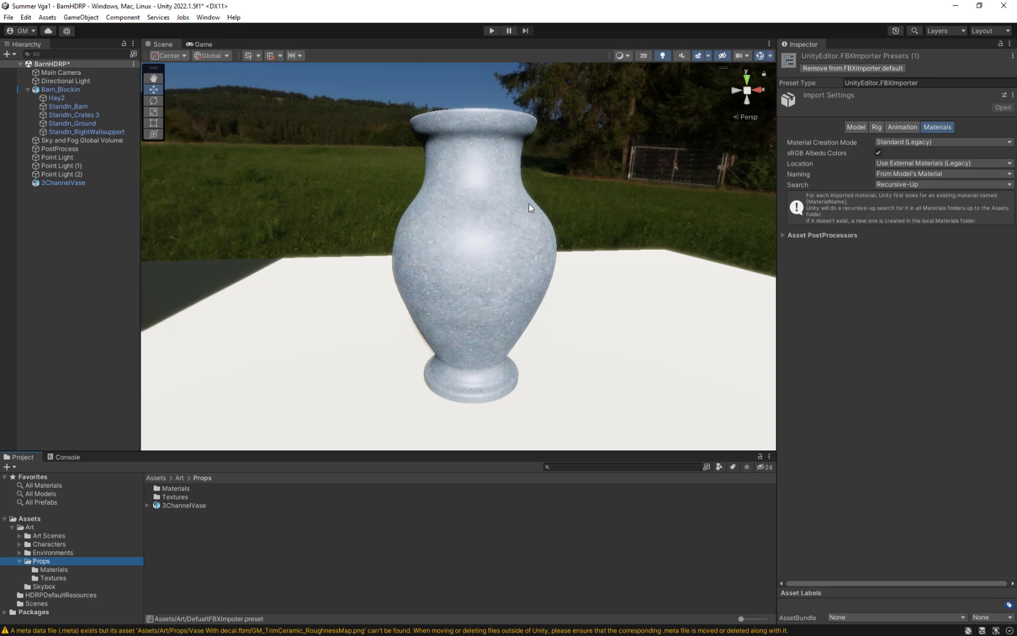
- Switch the vase material's shader to HDRP/LayeredLit and set its layer count to 2
{"action": "left_click", "coordinate": [488, 227]}
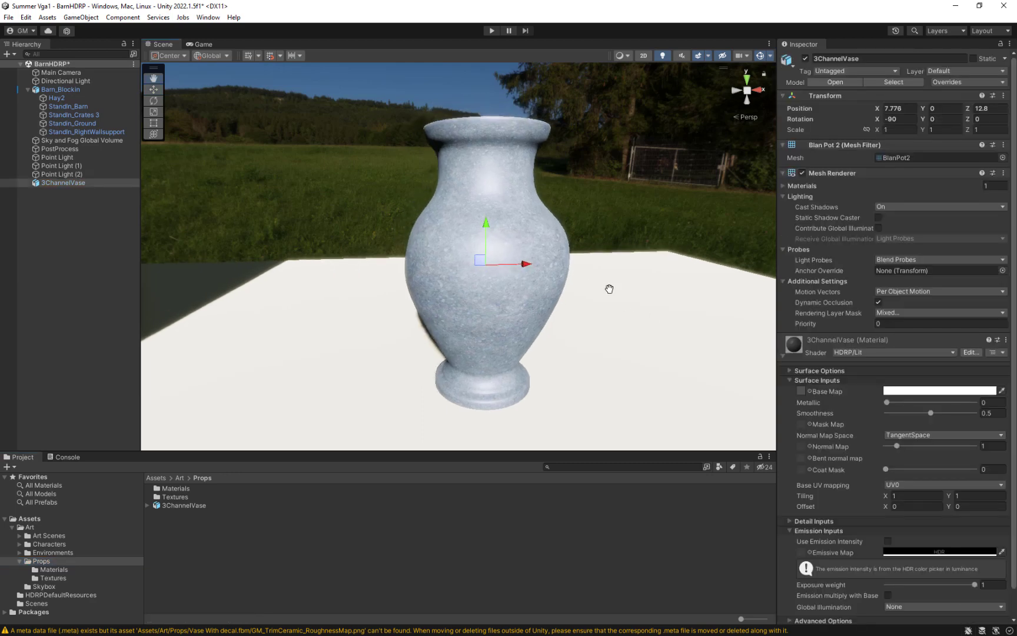
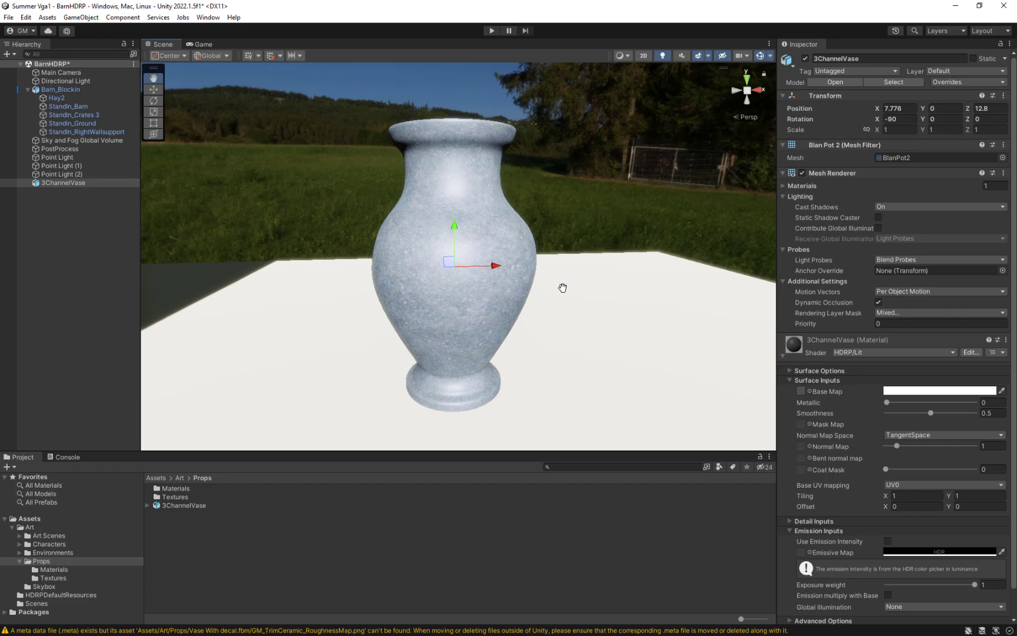
{"action": "middle_click_drag", "start_coordinate": [563, 288], "coordinate": [542, 275]}
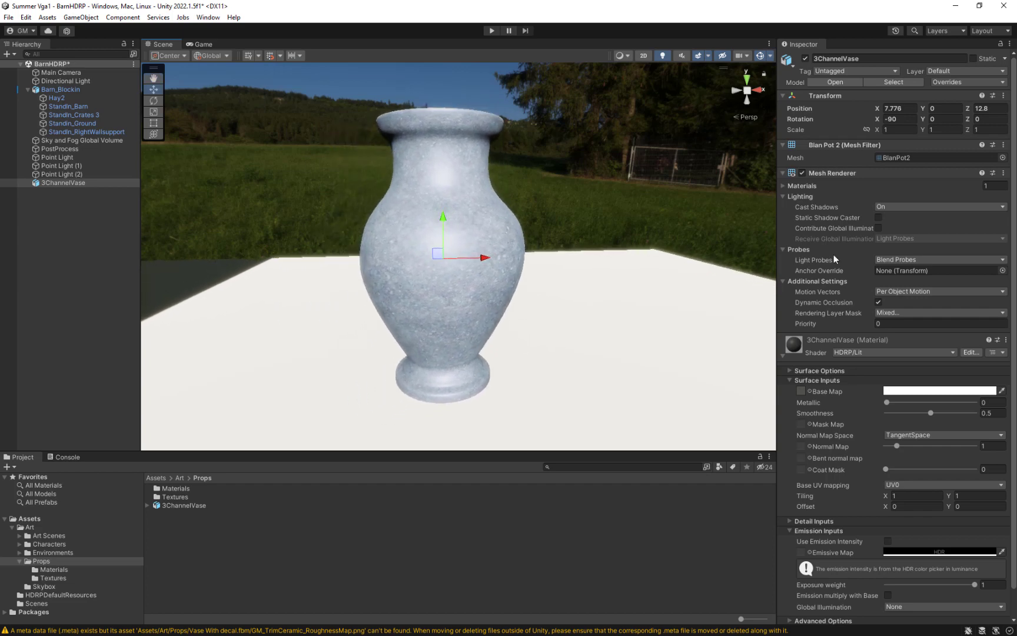
{"action": "scroll", "coordinate": [853, 399], "scroll_direction": "down", "scroll_amount": 1}
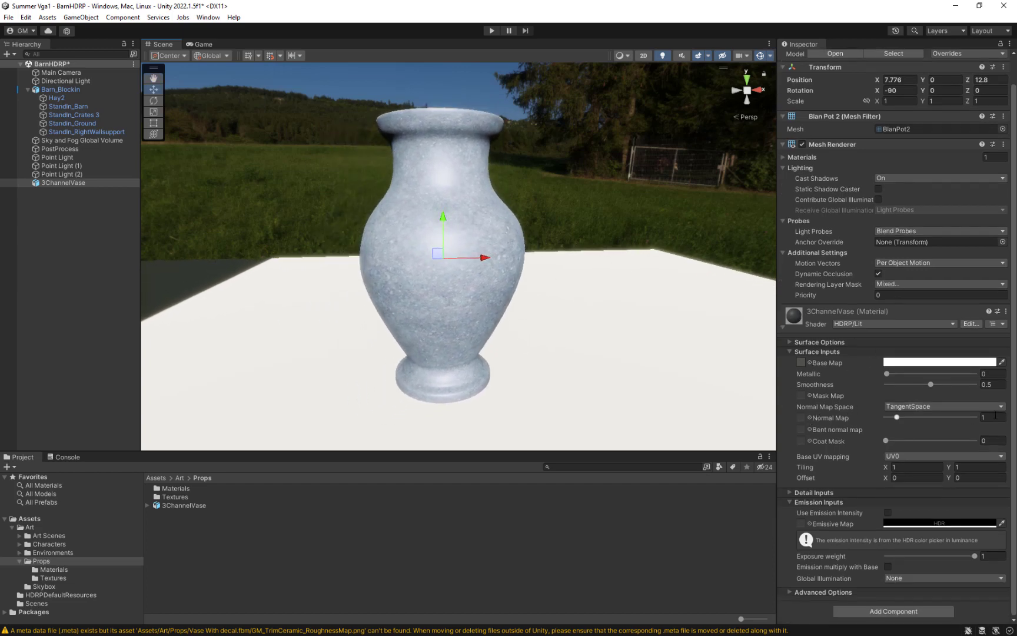
{"action": "double_click", "coordinate": [181, 496]}
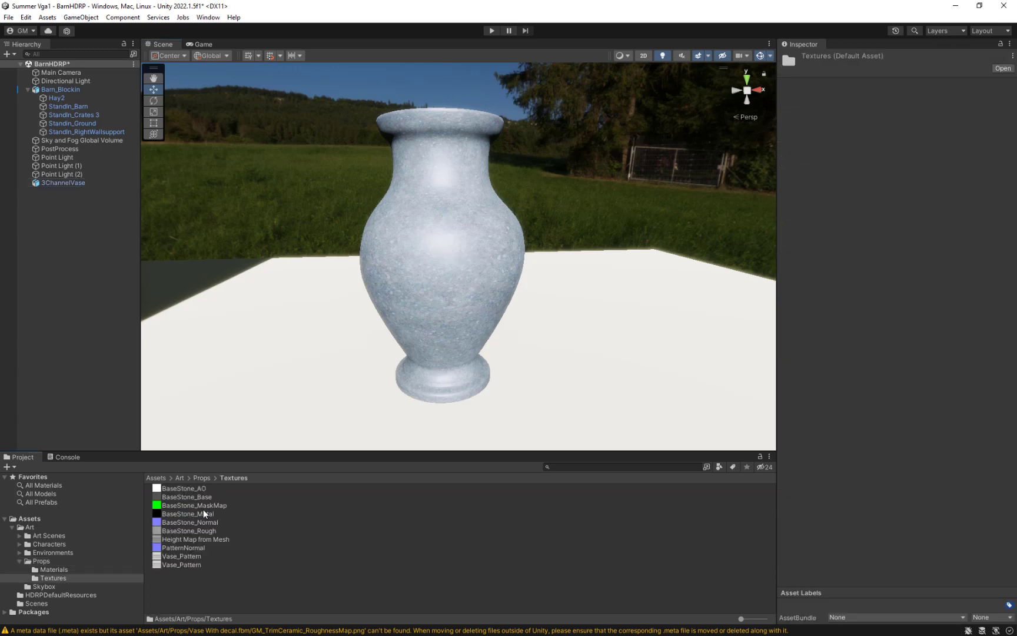
{"action": "left_click", "coordinate": [487, 236]}
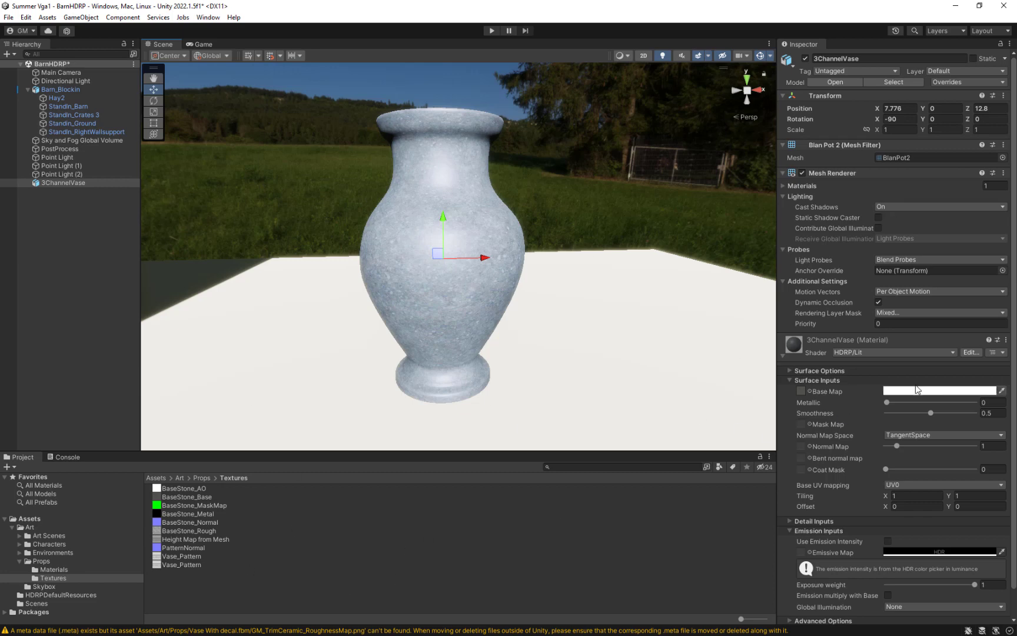
{"action": "left_click", "coordinate": [893, 353]}
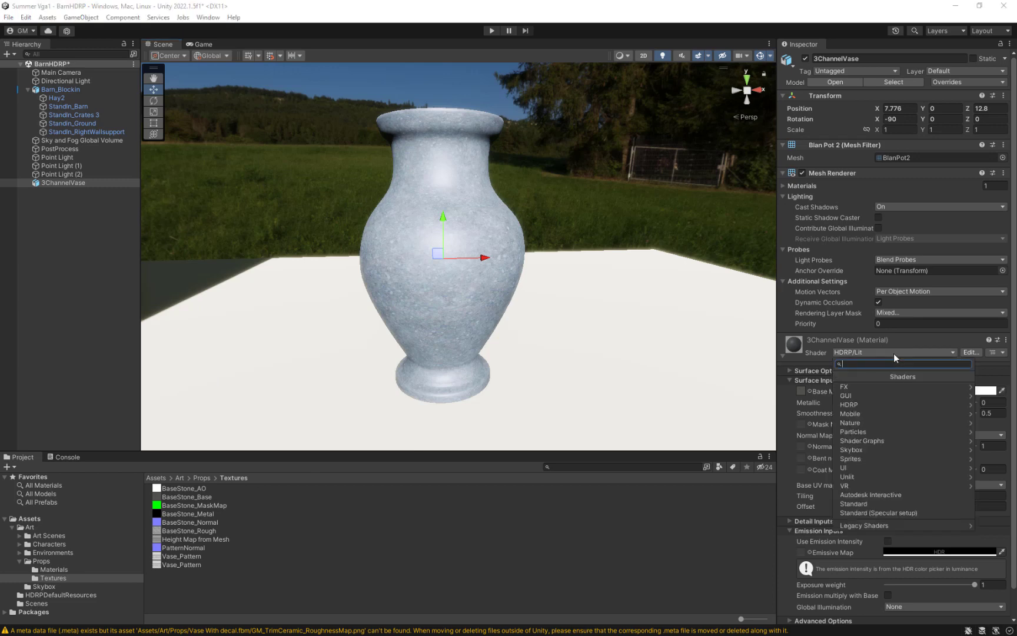
{"action": "left_click", "coordinate": [866, 403]}
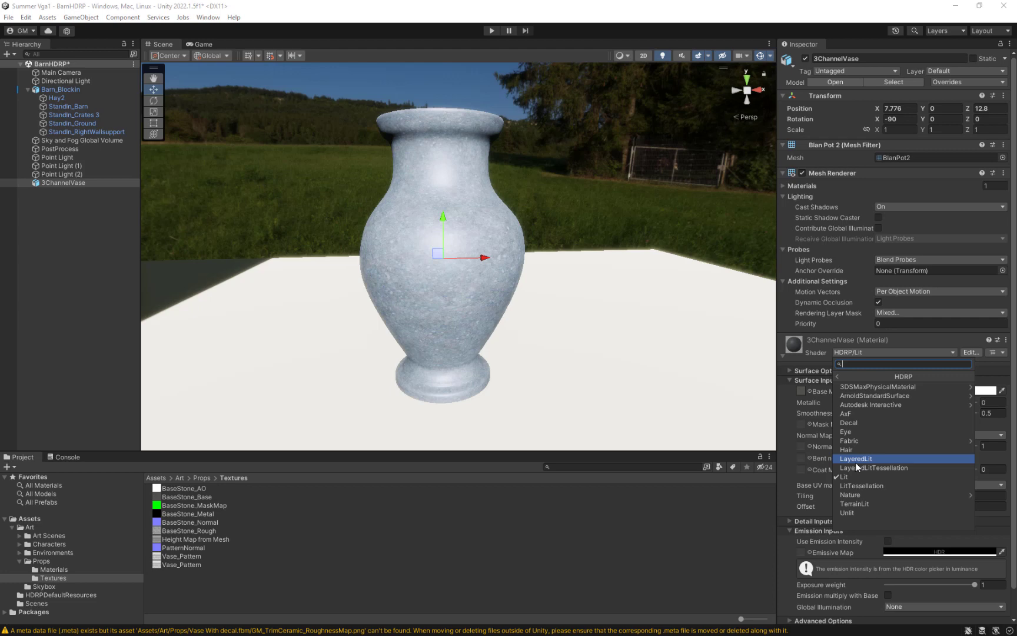
{"action": "left_click", "coordinate": [855, 460]}
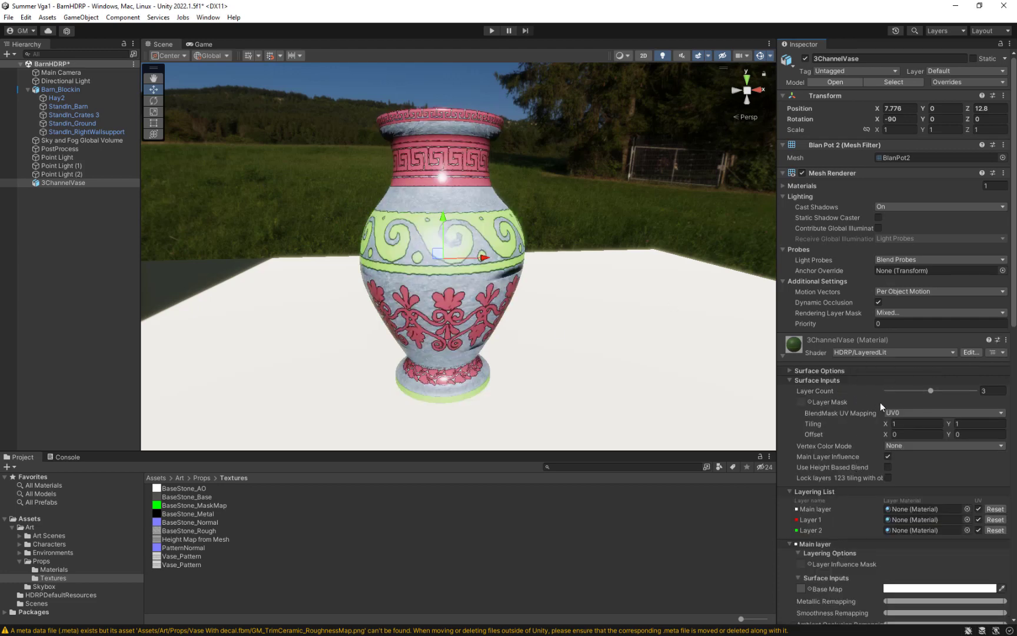
{"action": "scroll", "coordinate": [827, 477], "scroll_direction": "down", "scroll_amount": 5}
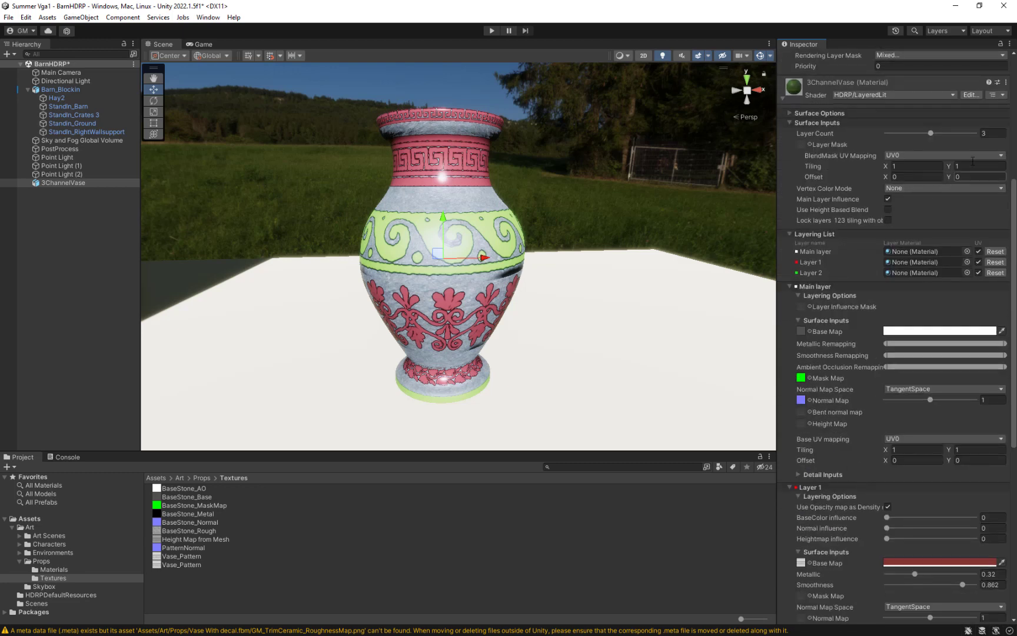
{"action": "left_click_drag", "start_coordinate": [934, 133], "coordinate": [887, 133]}
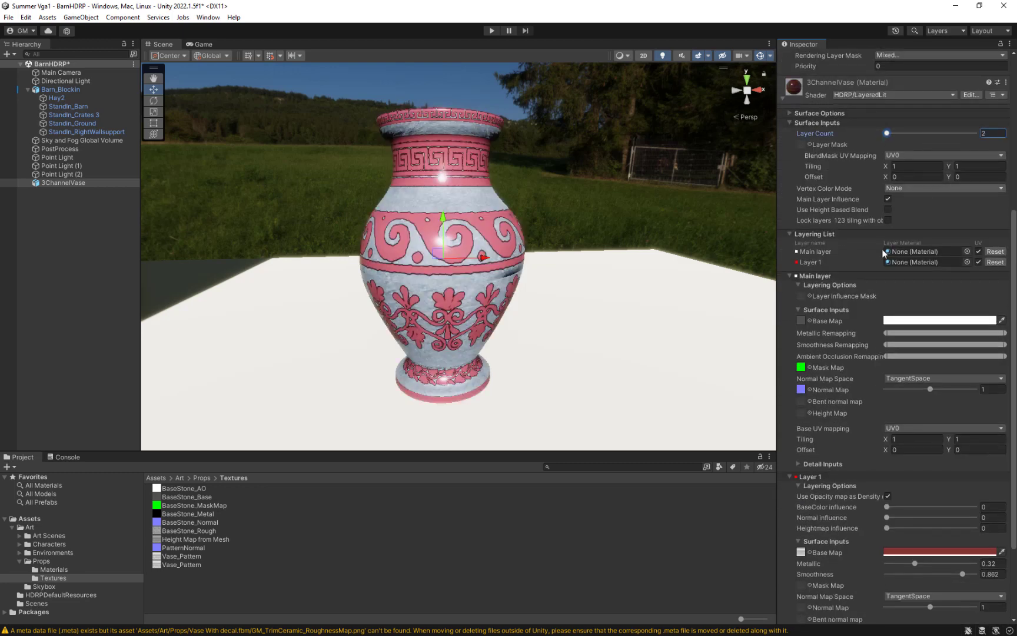
- Clear the Mask Map and Normal Map textures from the vase material's Main layer
{"action": "left_click", "coordinate": [801, 366]}
{"action": "key", "text": "Delete"}
{"action": "left_click", "coordinate": [801, 375]}
{"action": "key", "text": "Delete"}
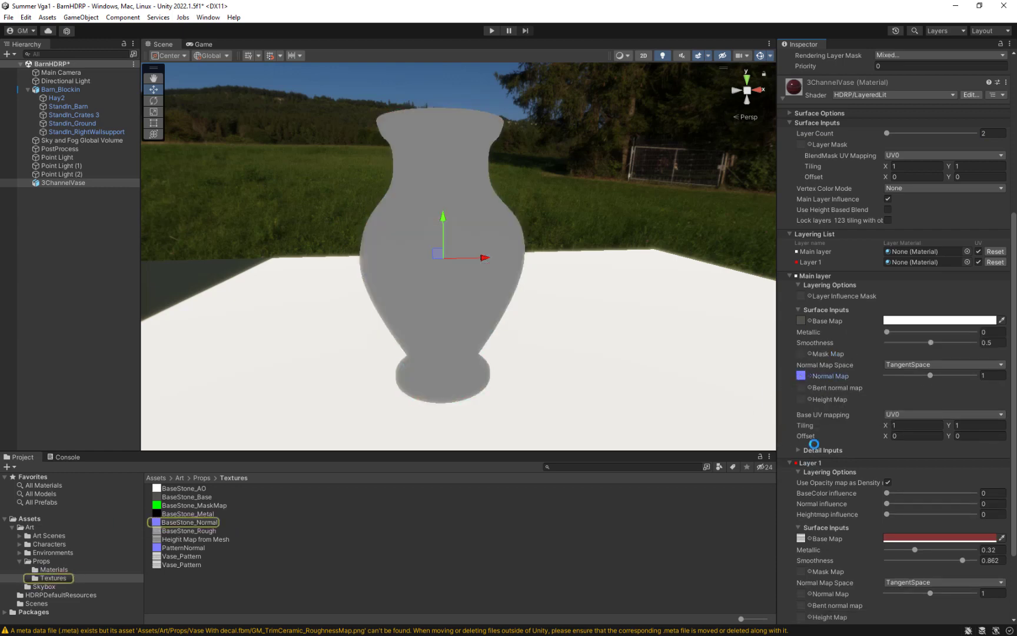
- Clear the Base Map textures from the vase material's Main layer and Layer 1
{"action": "left_click", "coordinate": [800, 320]}
{"action": "key", "text": "Delete"}
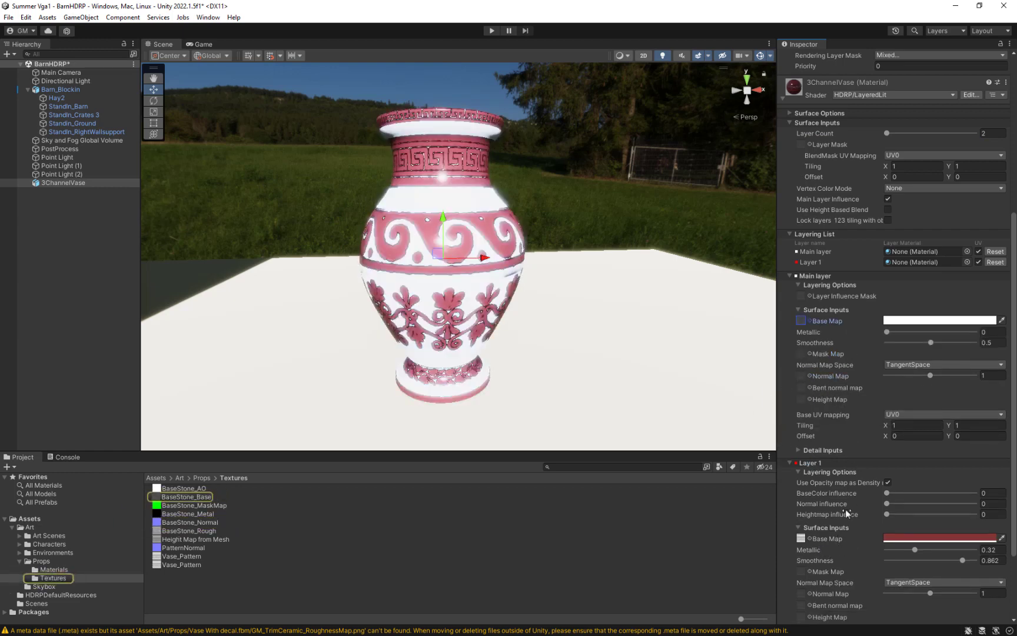
{"action": "scroll", "coordinate": [845, 517], "scroll_direction": "down", "scroll_amount": 3}
{"action": "left_click", "coordinate": [804, 441]}
{"action": "key", "text": "Delete"}
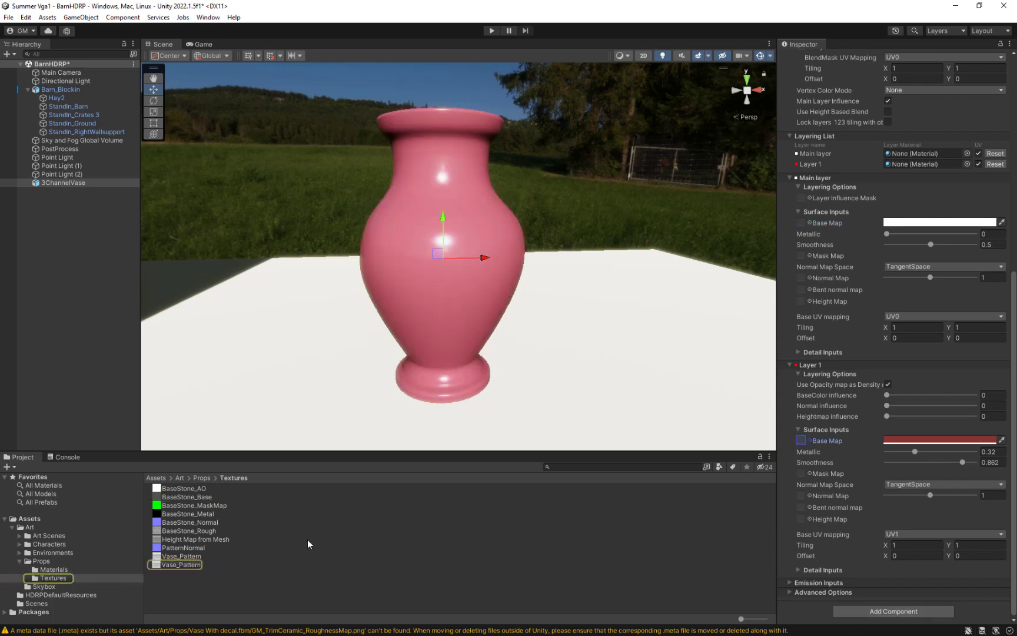
- Delete the duplicate Vase_Pattern texture from the Textures folder and confirm the deletion
{"action": "left_click", "coordinate": [197, 556]}
{"action": "key", "text": "Delete"}
{"action": "left_click", "coordinate": [547, 345]}
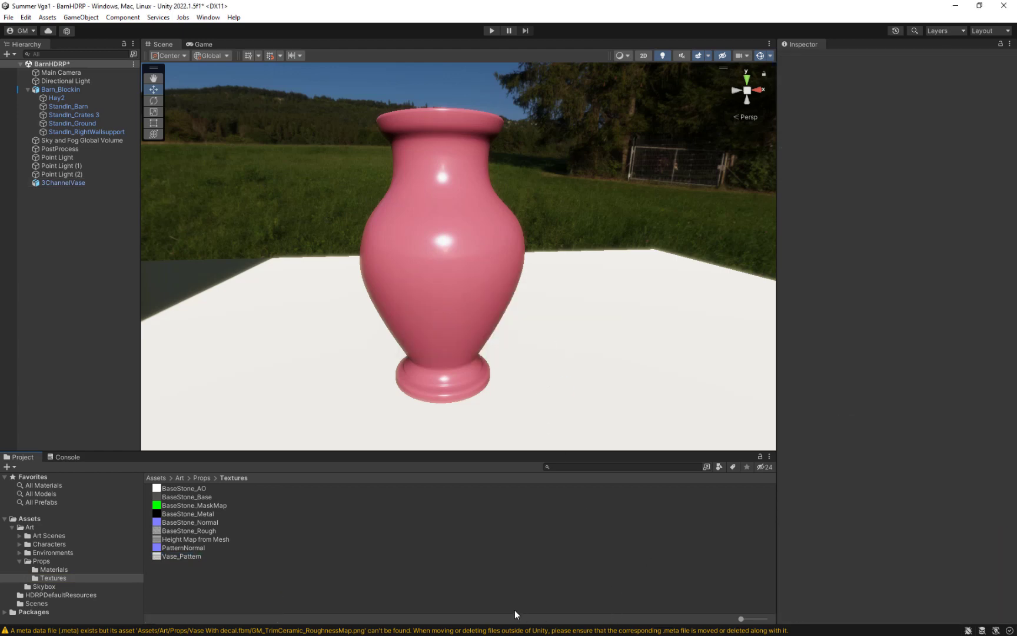
- Reselect the vase and set the Layer 1 Base Map color of its material to white
{"action": "left_click", "coordinate": [458, 242]}
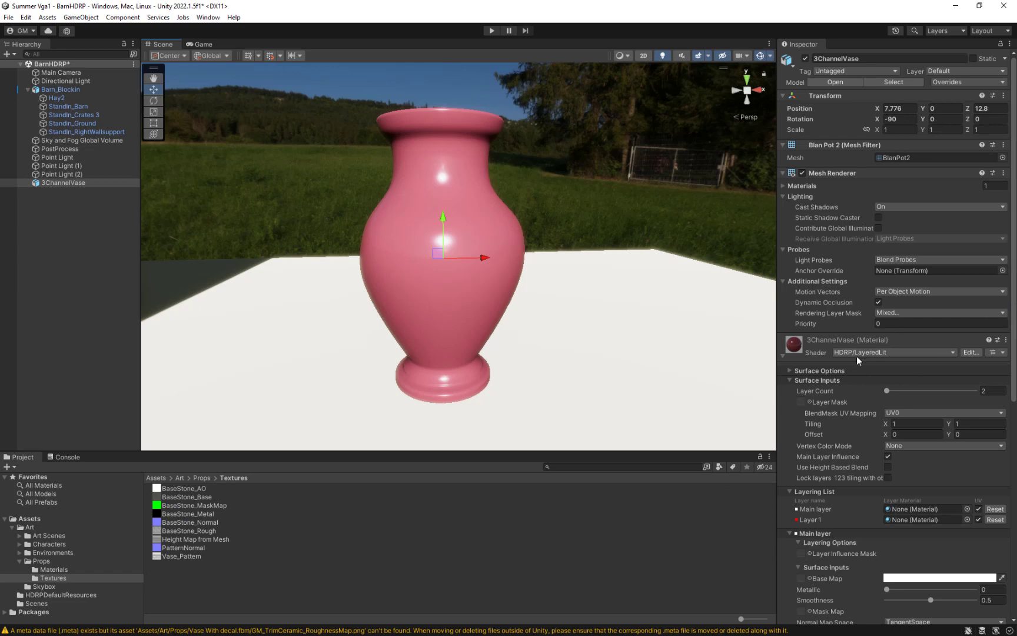
{"action": "left_click", "coordinate": [839, 340]}
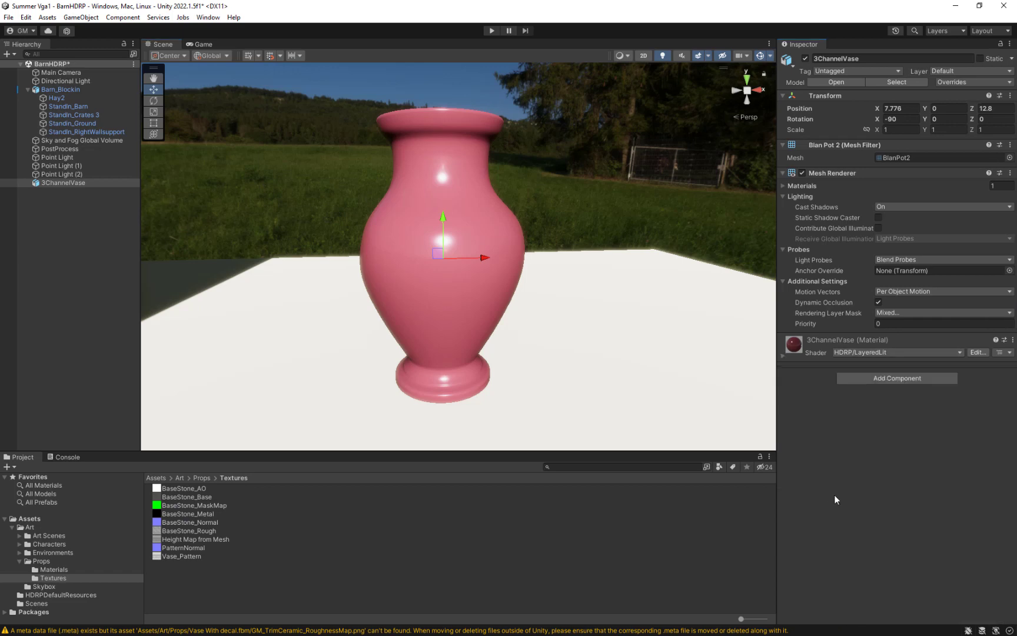
{"action": "left_click", "coordinate": [833, 341]}
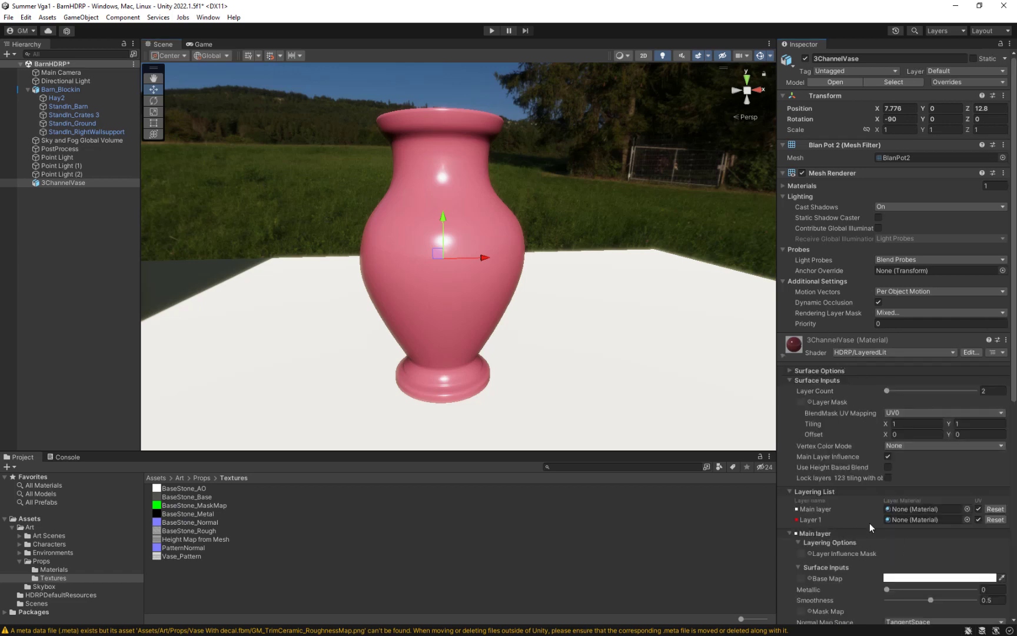
{"action": "scroll", "coordinate": [871, 525], "scroll_direction": "down", "scroll_amount": 10}
{"action": "left_click", "coordinate": [909, 481]}
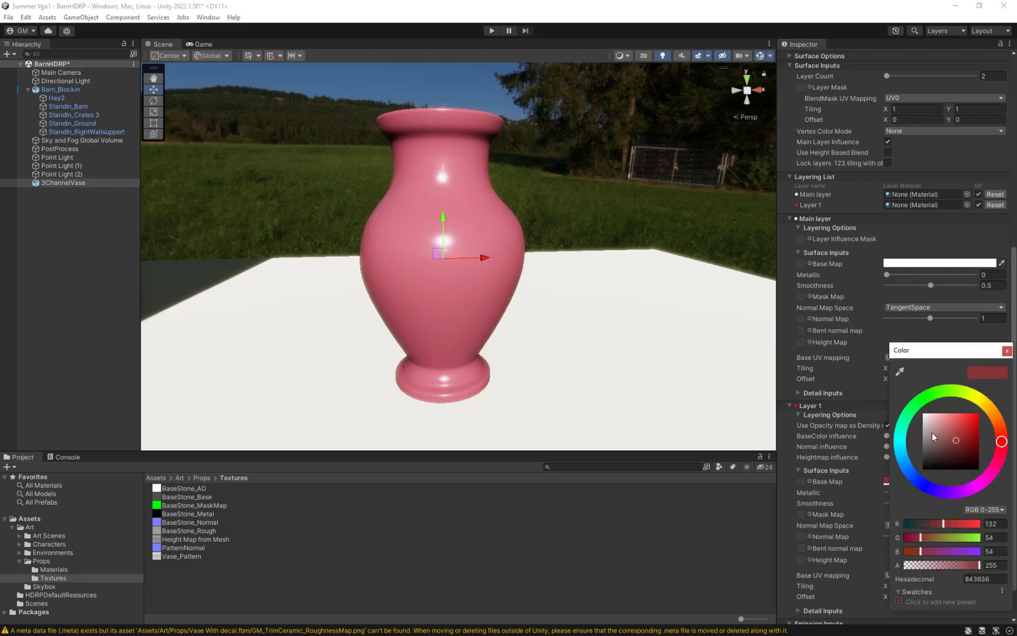
{"action": "left_click_drag", "start_coordinate": [930, 430], "coordinate": [922, 414]}
{"action": "left_click", "coordinate": [1007, 351]}
- Keep the vase material's layer count at 2 and switch Main Layer Influence off and back on
{"action": "scroll", "coordinate": [959, 376], "scroll_direction": "up", "scroll_amount": 5}
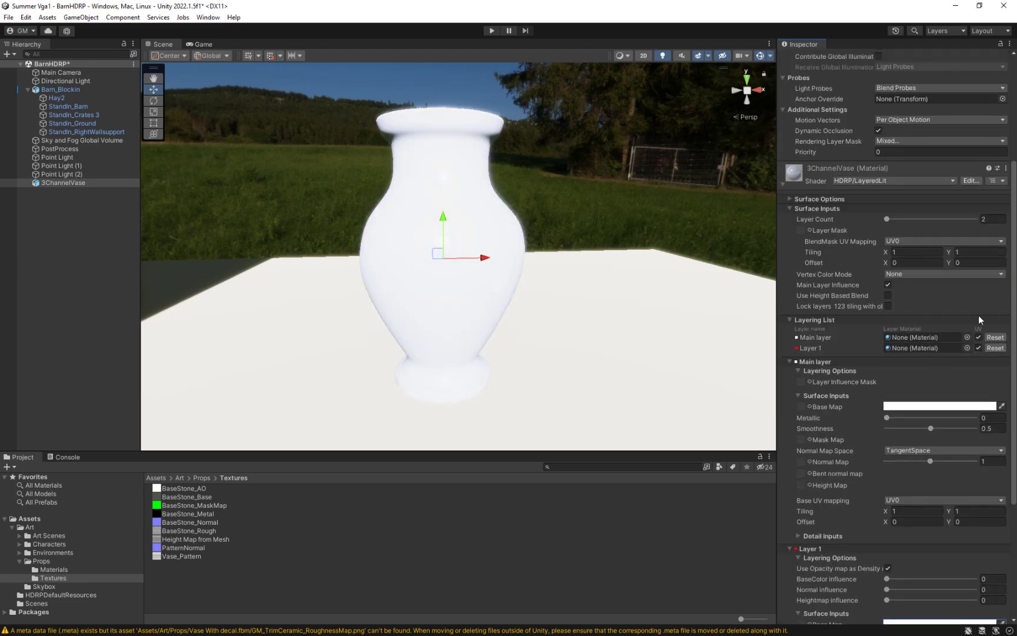
{"action": "scroll", "coordinate": [879, 497], "scroll_direction": "down", "scroll_amount": 4}
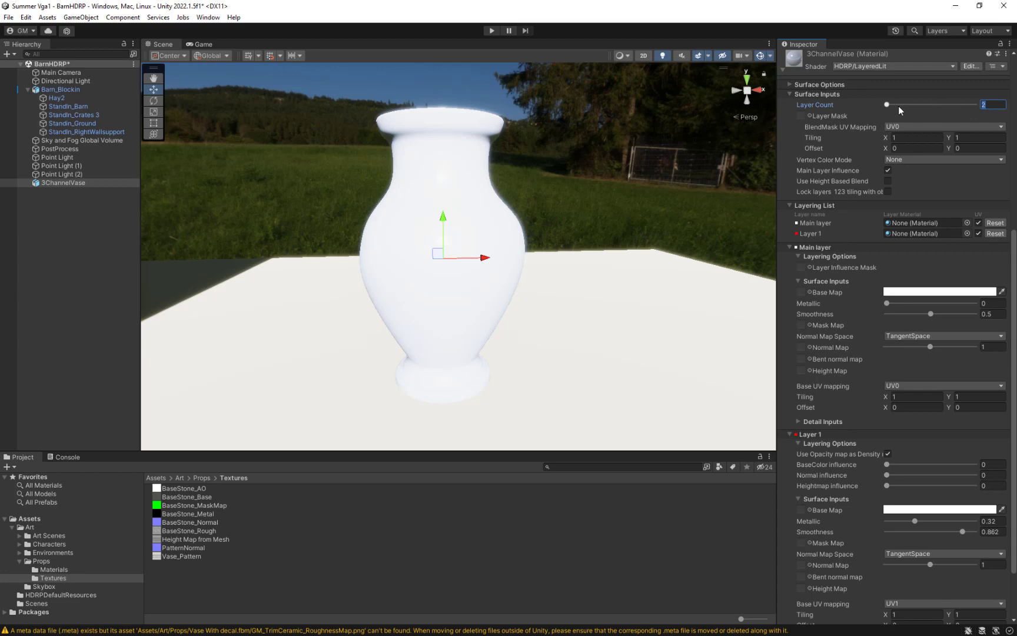
{"action": "left_click_drag", "start_coordinate": [887, 104], "coordinate": [859, 115]}
{"action": "left_click", "coordinate": [888, 170]}
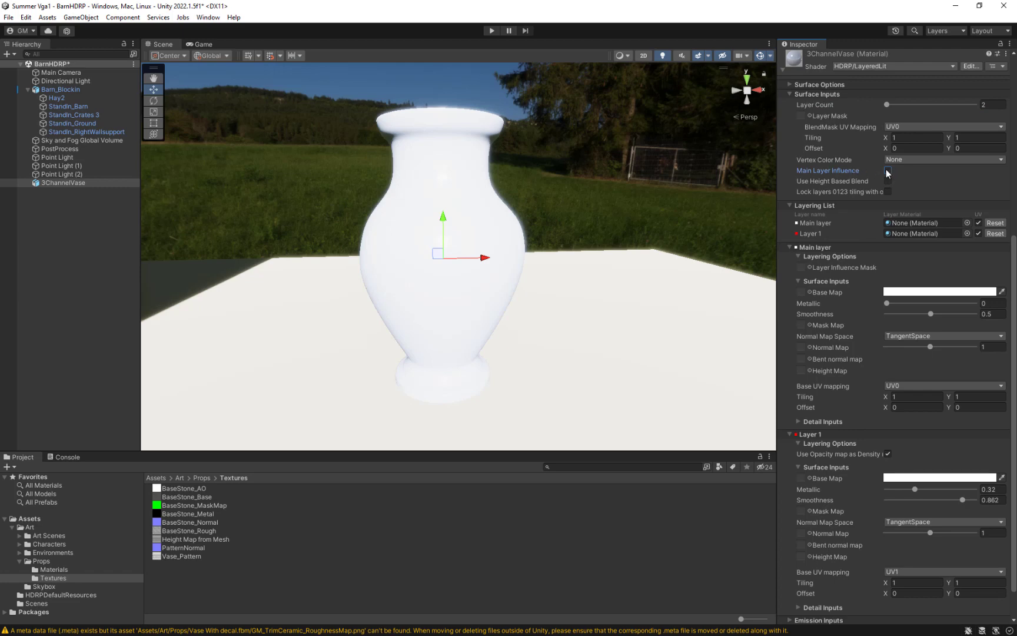
{"action": "left_click", "coordinate": [887, 171]}
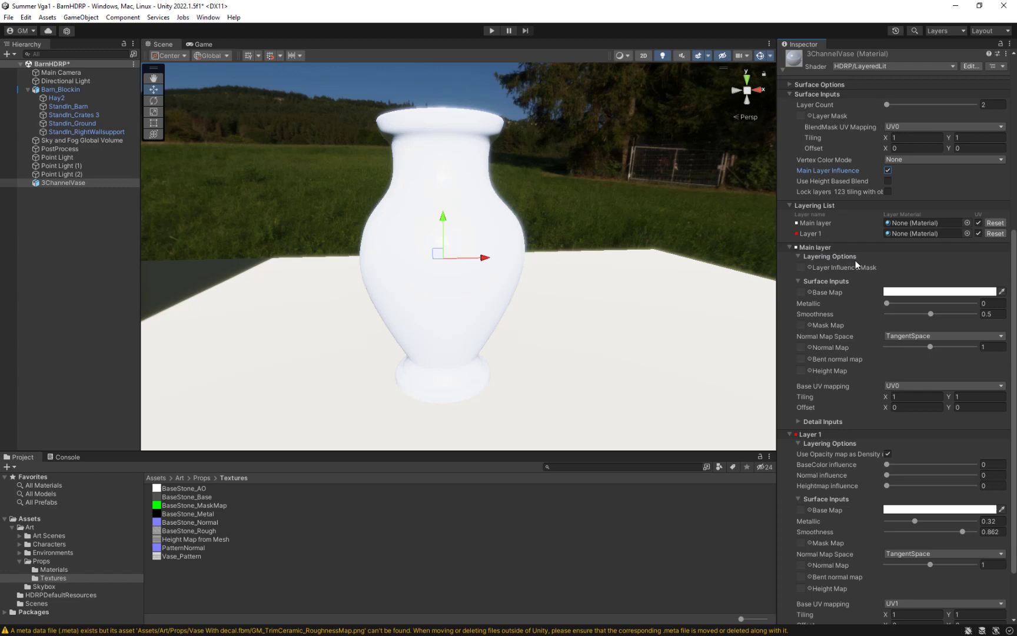
- Assign the BaseStone_Base texture to the Main layer's Base Map and preview it
{"action": "left_click_drag", "start_coordinate": [182, 498], "coordinate": [801, 298]}
{"action": "left_click", "coordinate": [801, 292], "text": "ctrl"}
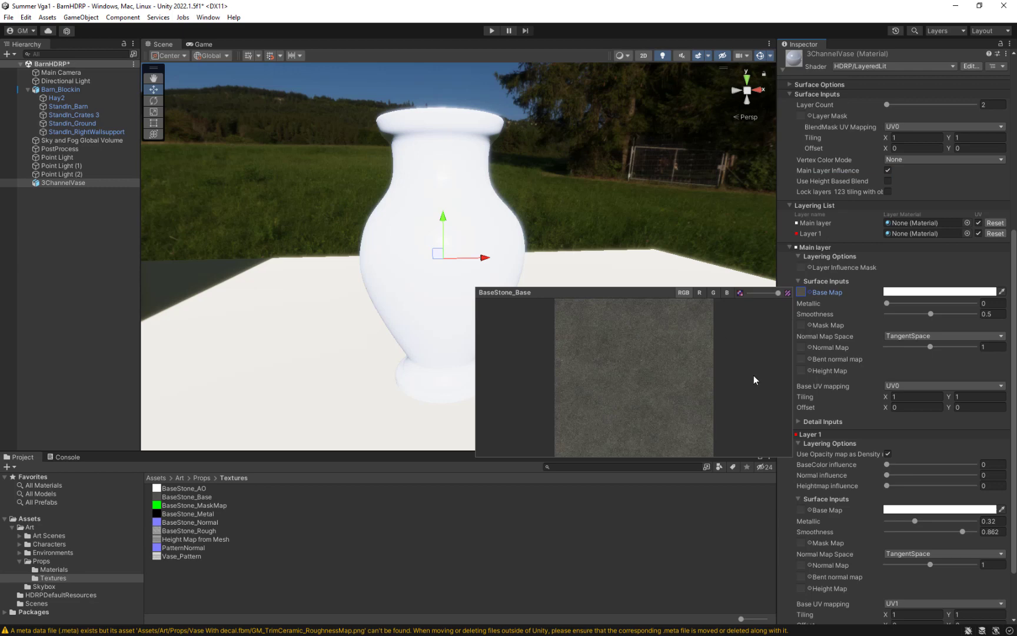
{"action": "left_click", "coordinate": [663, 557], "text": "ctrl"}
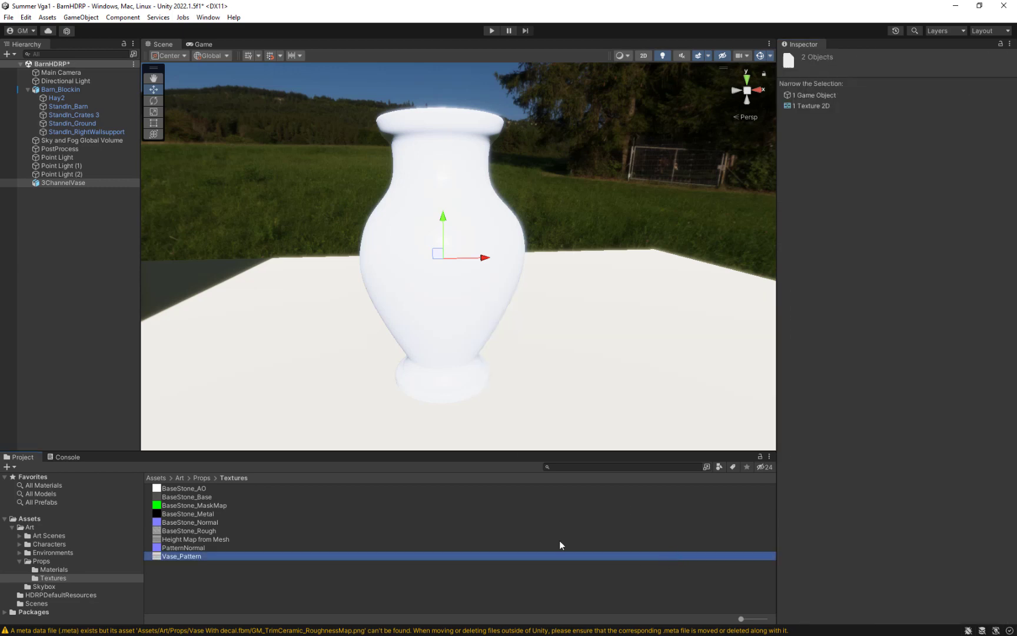
- Inspect the import settings of the BaseStone_Base and BaseStone_AO textures, and reselect the vase
{"action": "left_click", "coordinate": [176, 497]}
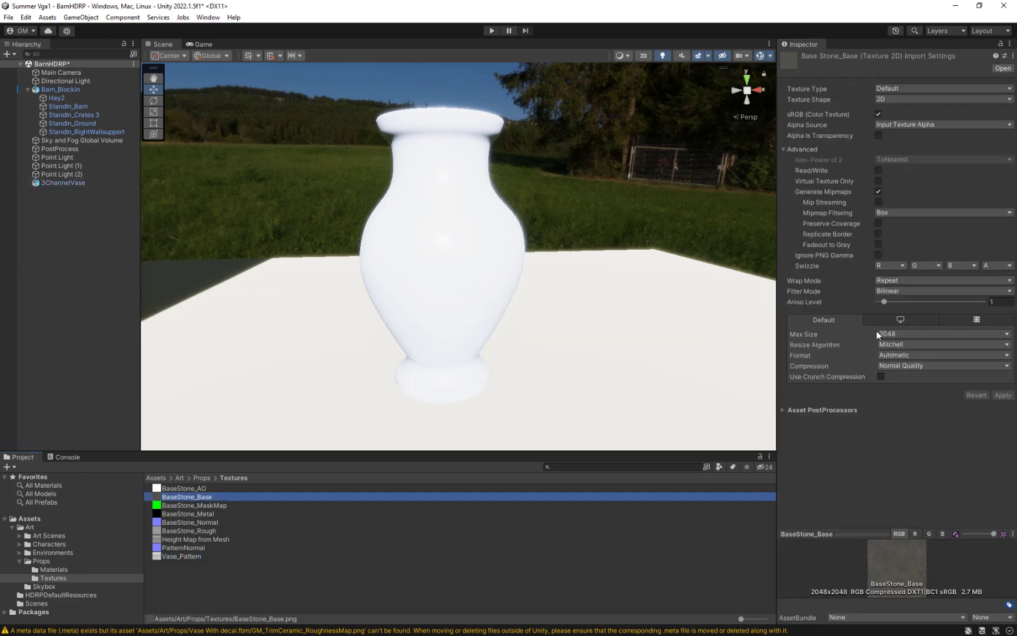
{"action": "key", "text": "Up"}
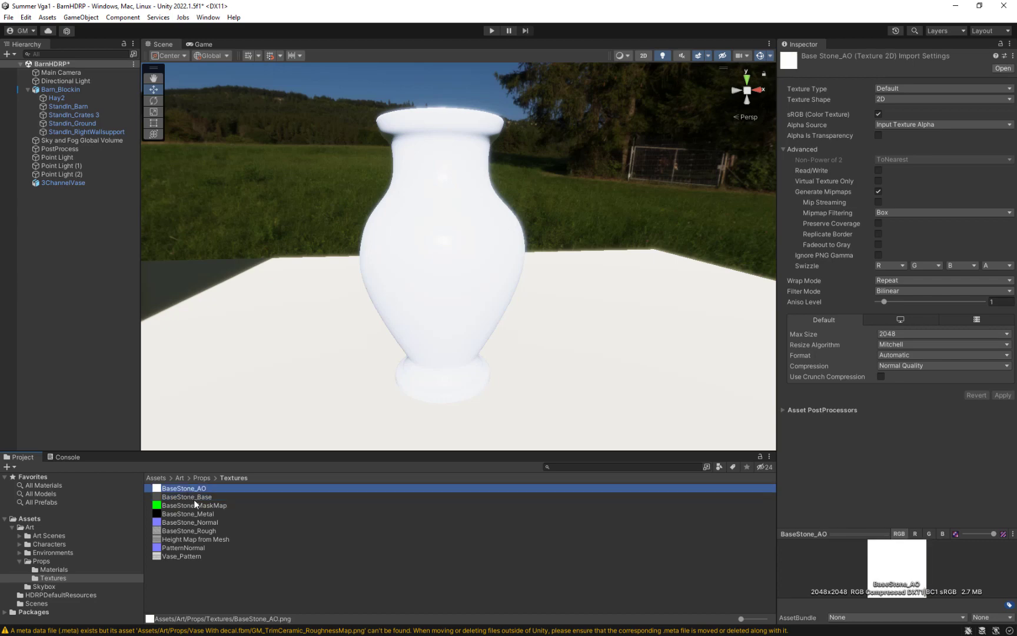
{"action": "left_click", "coordinate": [194, 499]}
{"action": "left_click", "coordinate": [444, 289]}
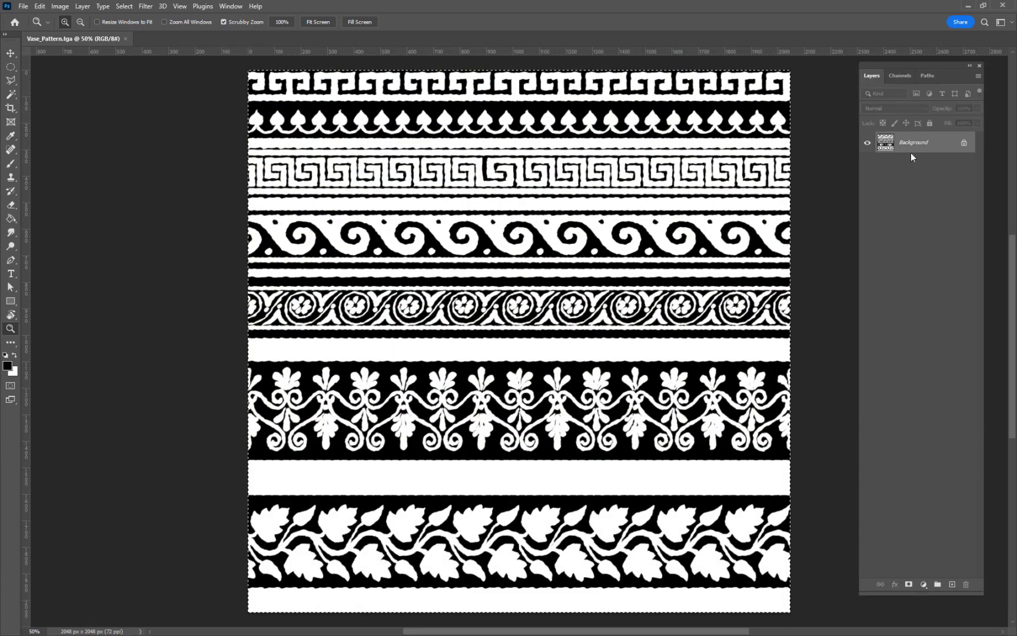
- Switch to Photoshop, fill a new layer in Vase_Pattern.tga with red fa0000, and return to Unity
{"action": "left_click", "coordinate": [951, 584]}
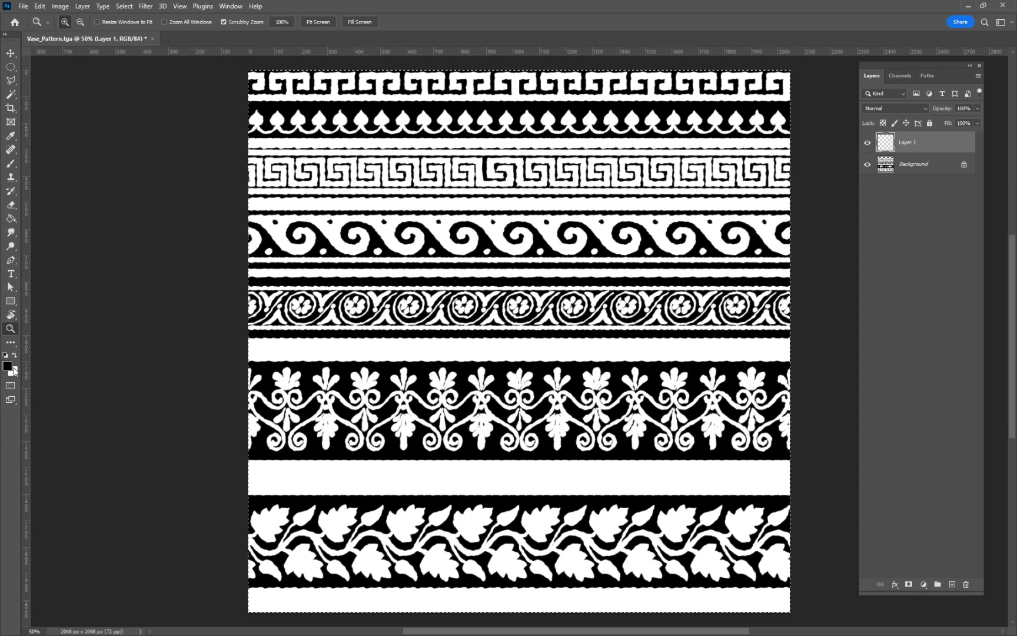
{"action": "left_click", "coordinate": [13, 370]}
{"action": "left_click", "coordinate": [637, 124]}
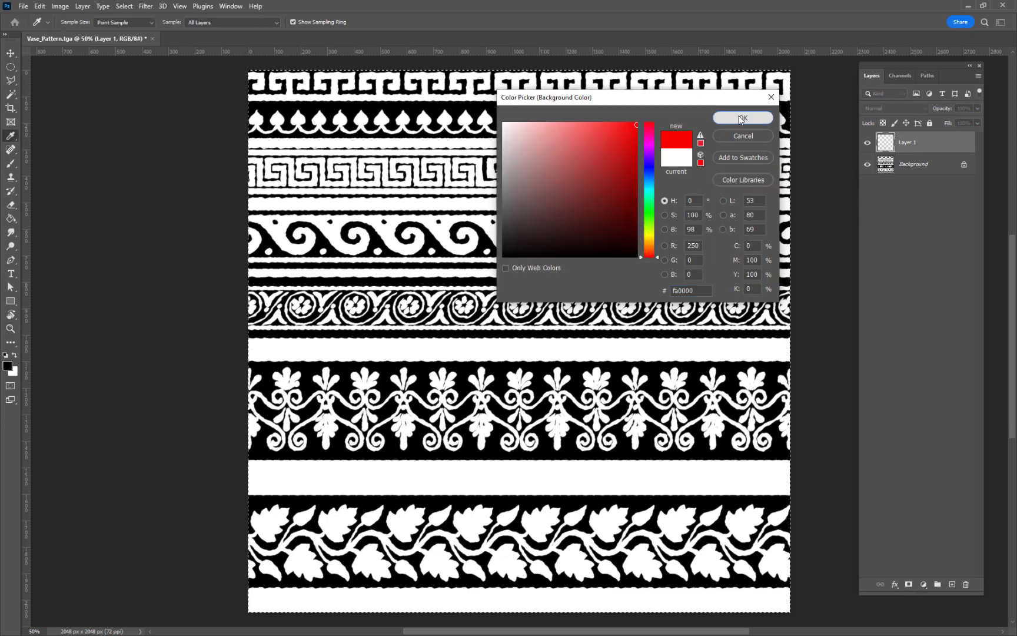
{"action": "left_click", "coordinate": [743, 117]}
{"action": "key", "text": "x"}
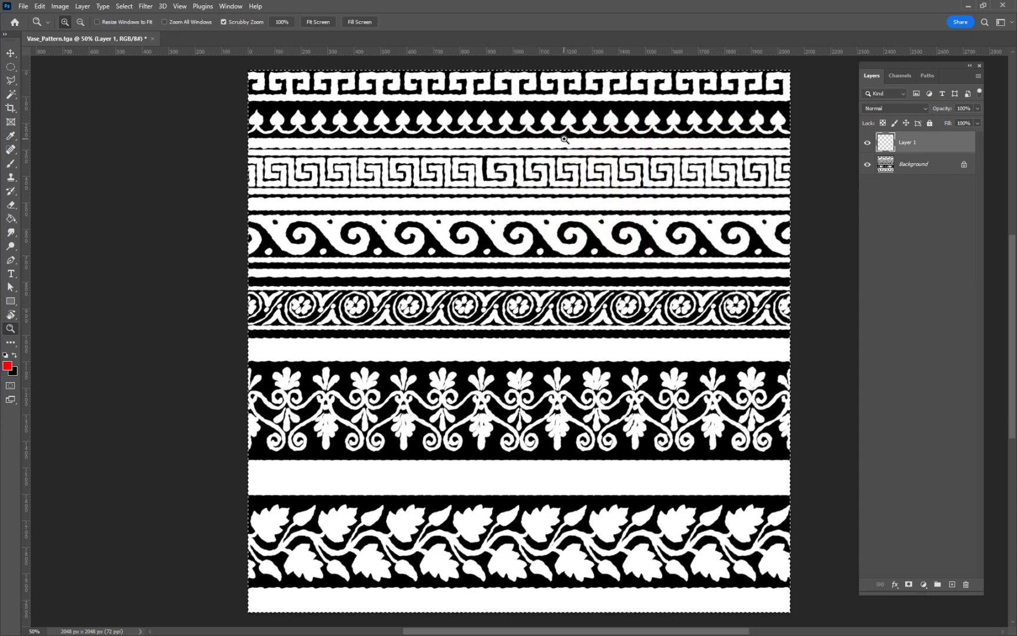
{"action": "key", "text": "g"}
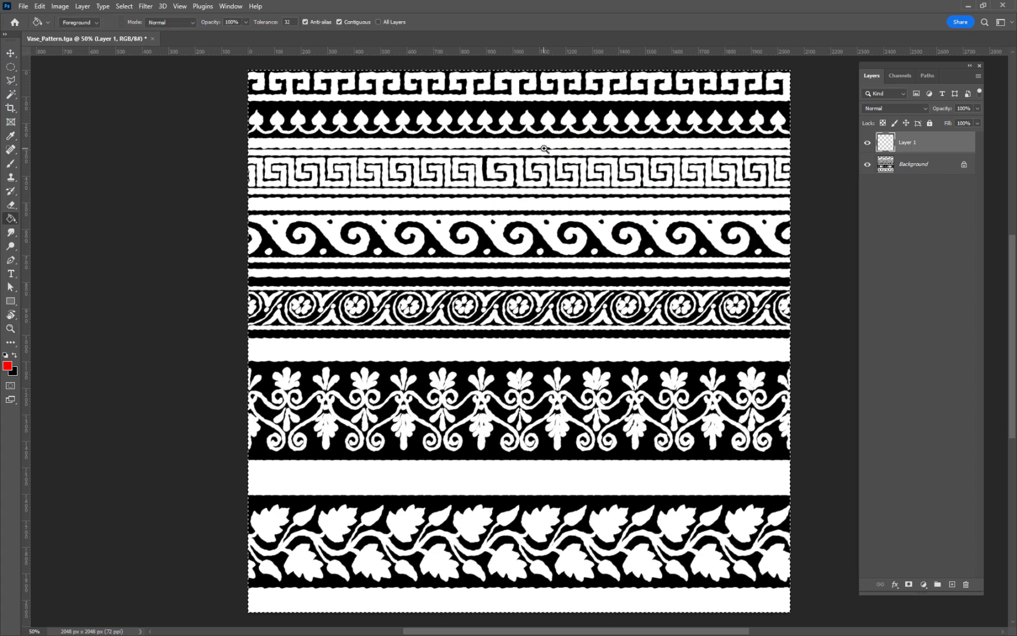
{"action": "left_click", "coordinate": [542, 152]}
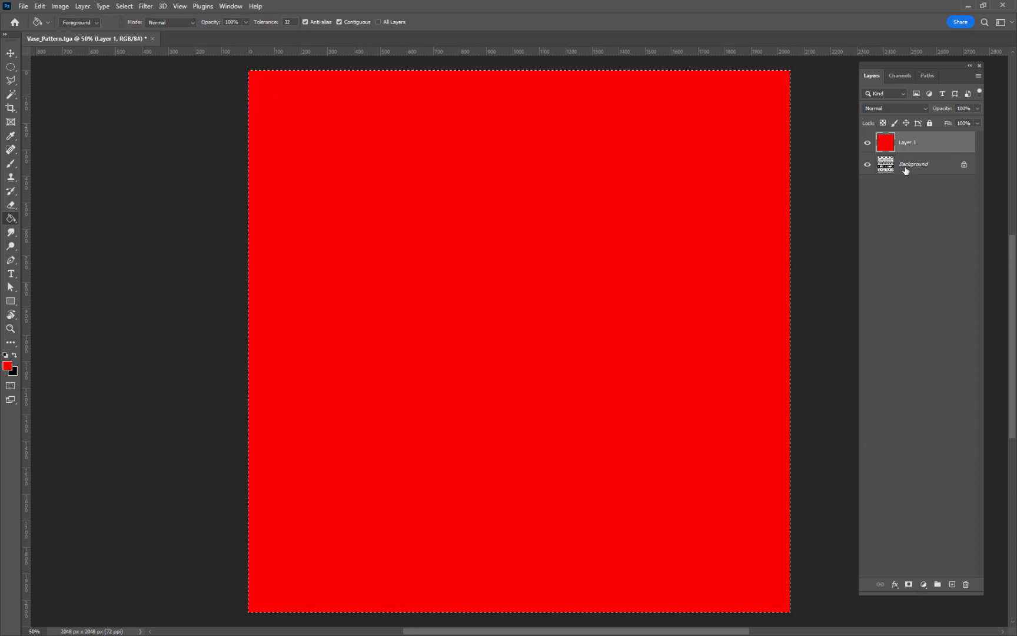
{"action": "left_click", "coordinate": [968, 6]}
- Assign BaseStone_Normal to the Main layer's Normal Map and BaseStone_MaskMap to its Mask Map, and collapse the Main layer settings
{"action": "scroll", "coordinate": [877, 422], "scroll_direction": "down", "scroll_amount": 5}
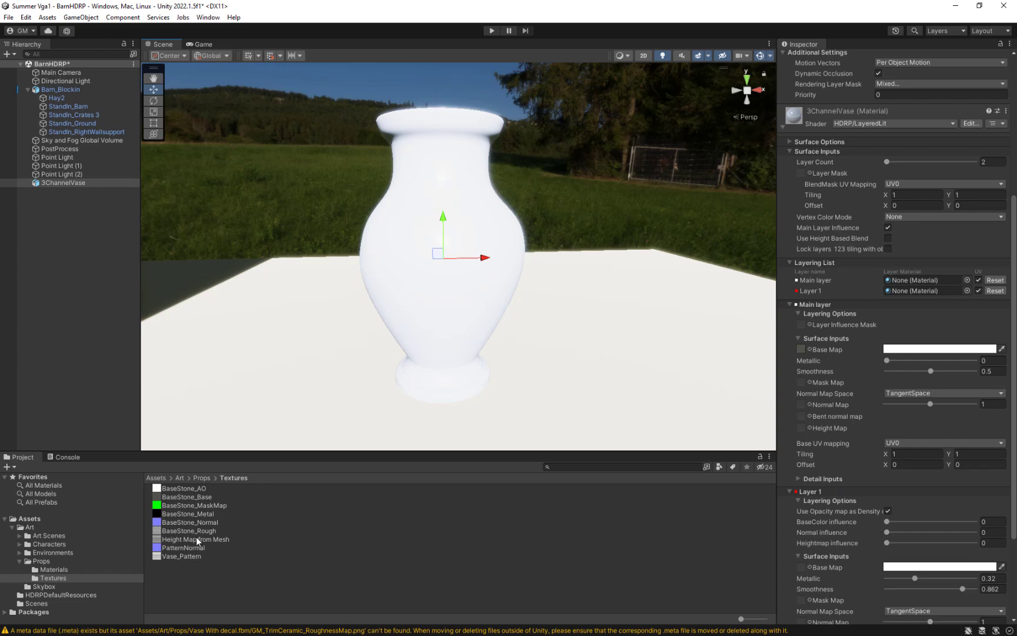
{"action": "left_click_drag", "start_coordinate": [192, 524], "coordinate": [801, 405]}
{"action": "left_click", "coordinate": [183, 506]}
{"action": "left_click_drag", "start_coordinate": [183, 507], "coordinate": [801, 383]}
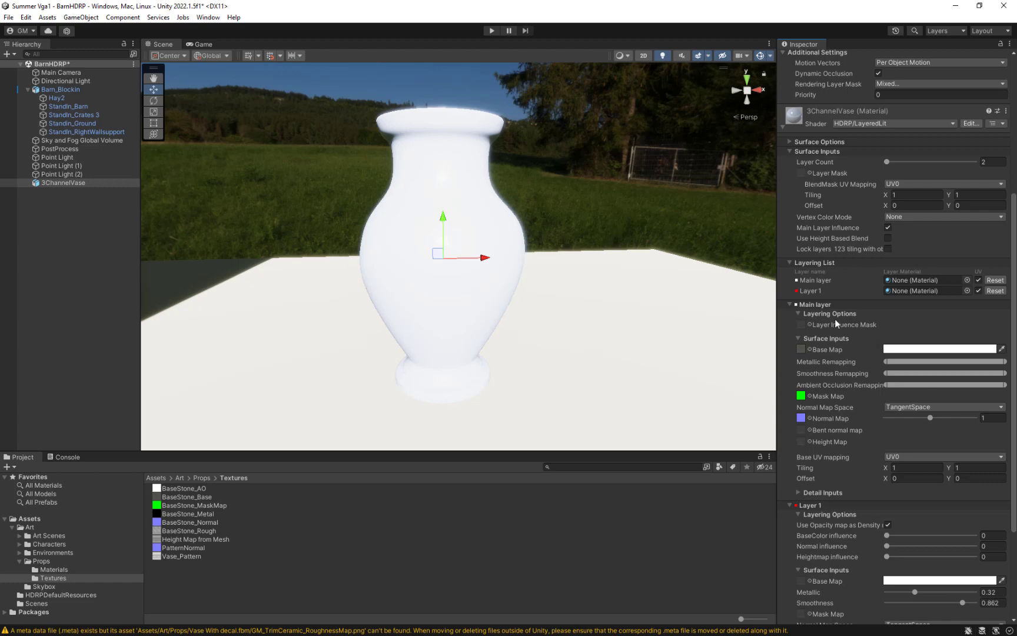
{"action": "left_click", "coordinate": [789, 305]}
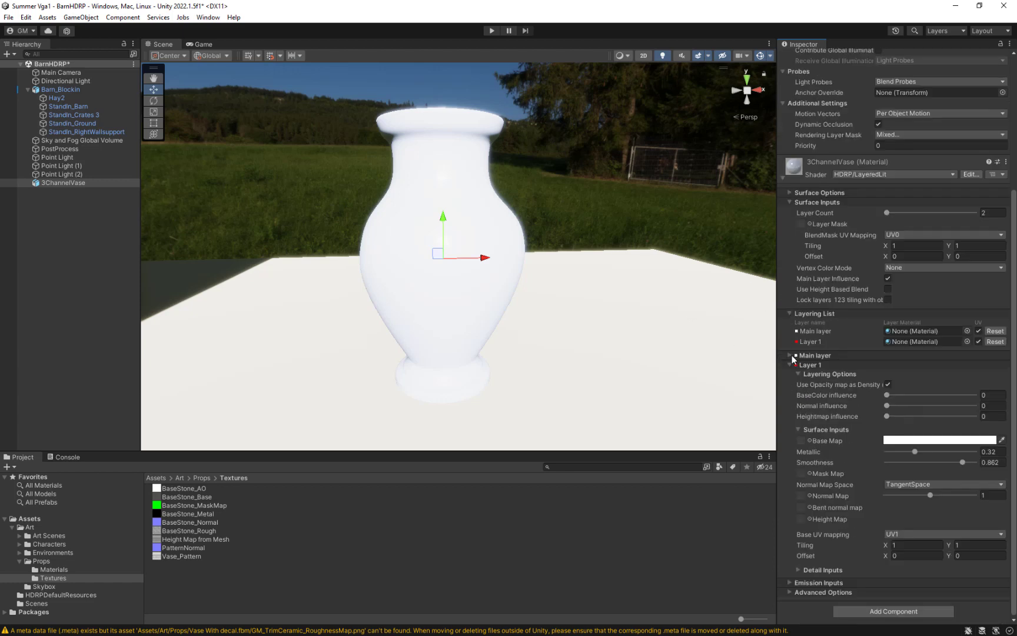
{"action": "left_click", "coordinate": [791, 356]}
{"action": "left_click", "coordinate": [791, 356]}
- Set Layer 1's Base UV mapping to UV0 and turn off Use Opacity map as Density
{"action": "left_click", "coordinate": [914, 537]}
{"action": "left_click", "coordinate": [908, 546]}
{"action": "left_click", "coordinate": [888, 384]}
{"action": "left_click", "coordinate": [887, 384]}
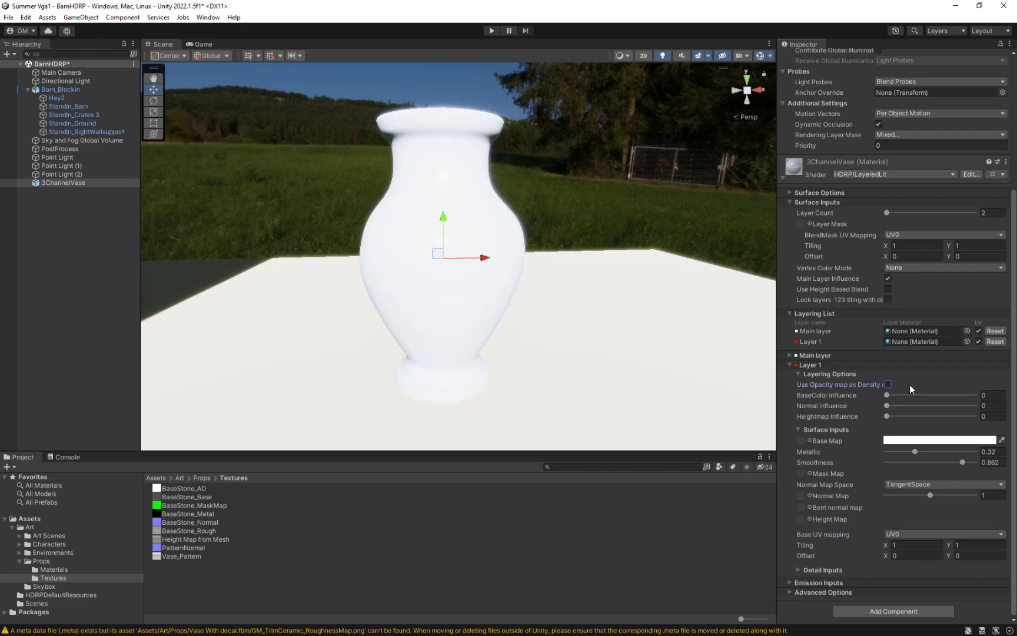
- Assign Vase_Pattern to Layer 1's Base Map and preview the texture's red, green, blue and alpha channels
{"action": "left_click", "coordinate": [197, 556]}
{"action": "left_click_drag", "start_coordinate": [834, 457], "coordinate": [800, 443]}
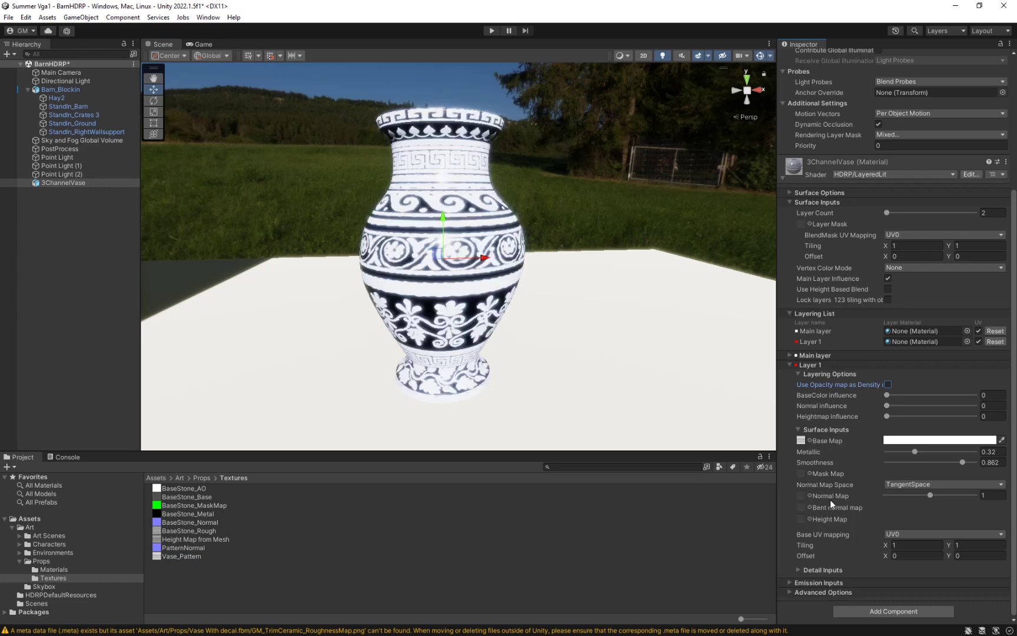
{"action": "left_click", "coordinate": [801, 443], "text": "ctrl"}
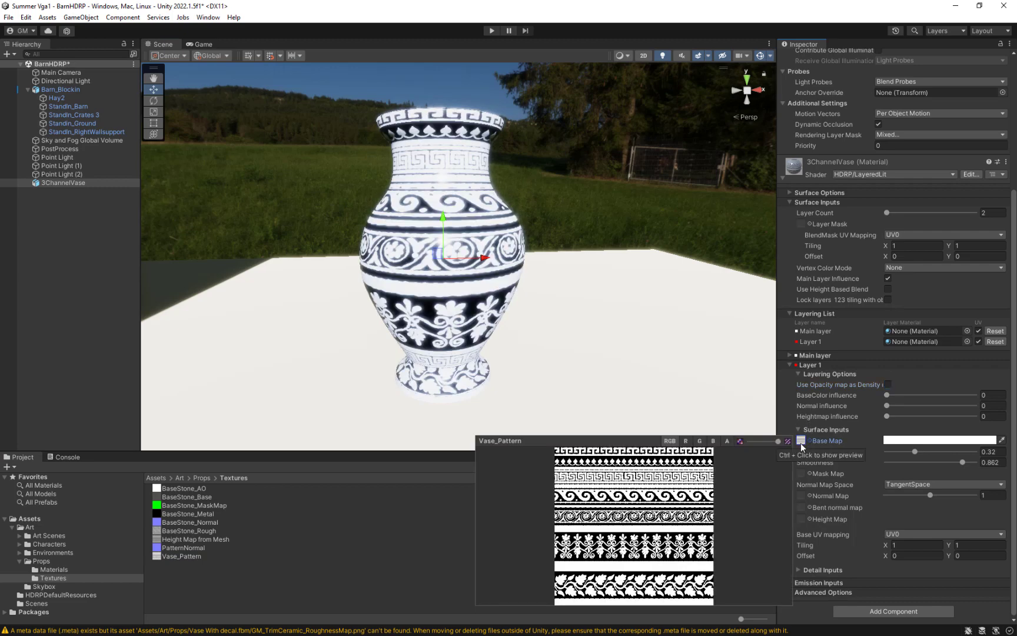
{"action": "left_click", "coordinate": [686, 441]}
{"action": "left_click", "coordinate": [699, 440]}
{"action": "left_click", "coordinate": [713, 441]}
{"action": "left_click", "coordinate": [727, 440]}
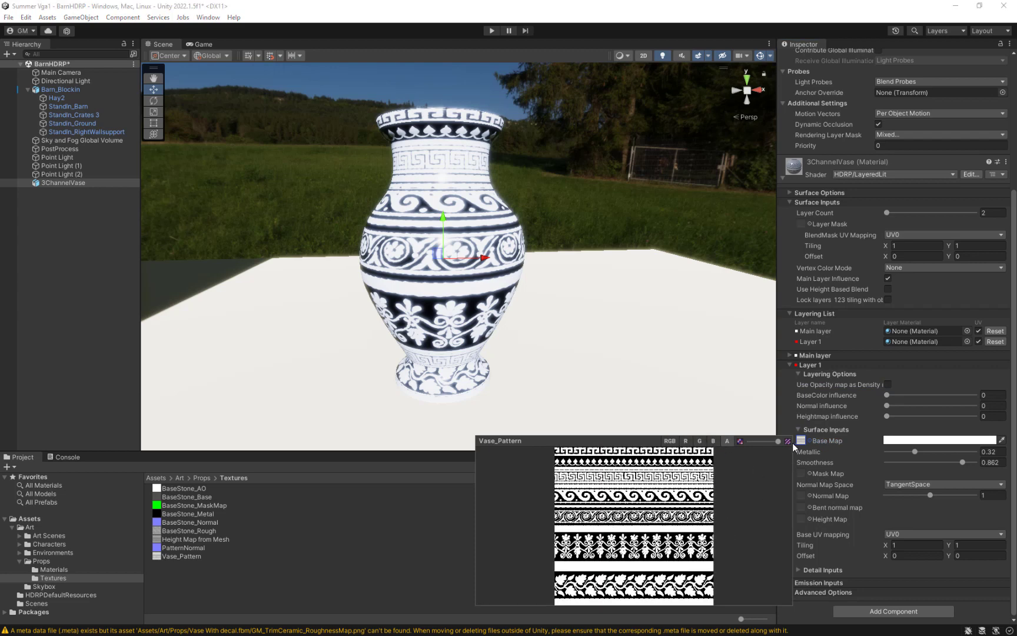
{"action": "left_click", "coordinate": [832, 438]}
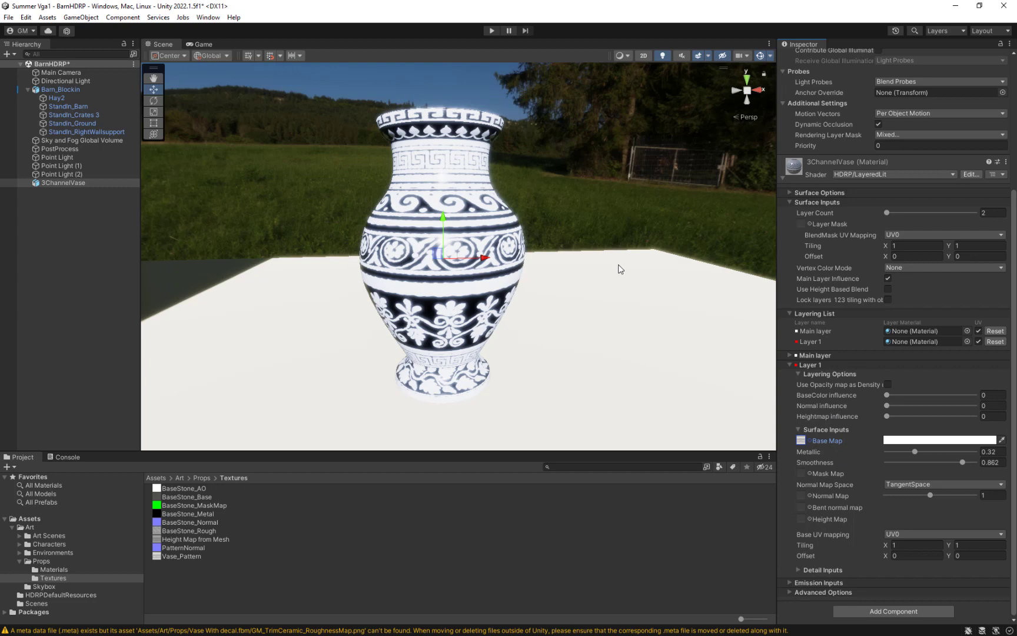
- Turn on Use Opacity map as Density for Layer 1 and examine the pattern on the vase up close
{"action": "scroll", "coordinate": [580, 219], "scroll_direction": "up", "scroll_amount": 3}
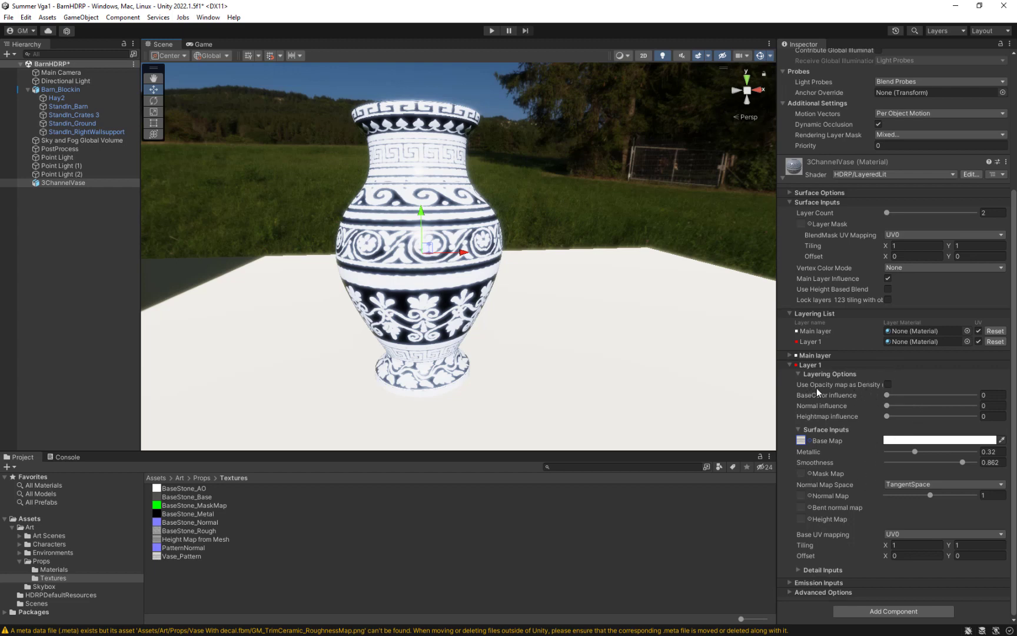
{"action": "mouse_move", "coordinate": [858, 387]}
{"action": "left_click", "coordinate": [888, 383]}
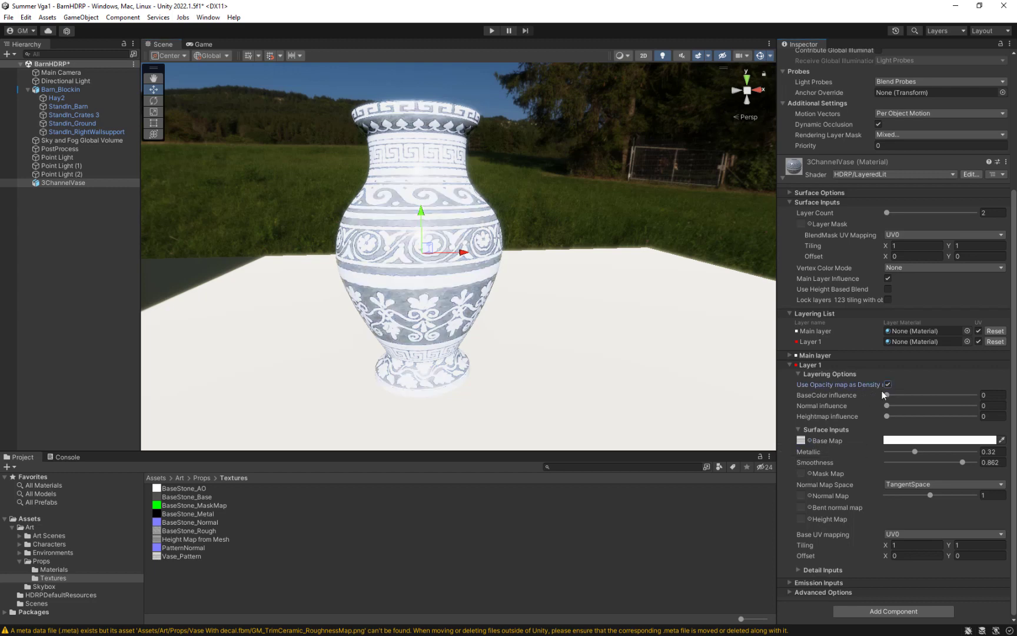
{"action": "middle_click_drag", "start_coordinate": [429, 248], "coordinate": [455, 257]}
{"action": "scroll", "coordinate": [455, 256], "scroll_direction": "up", "scroll_amount": 5}
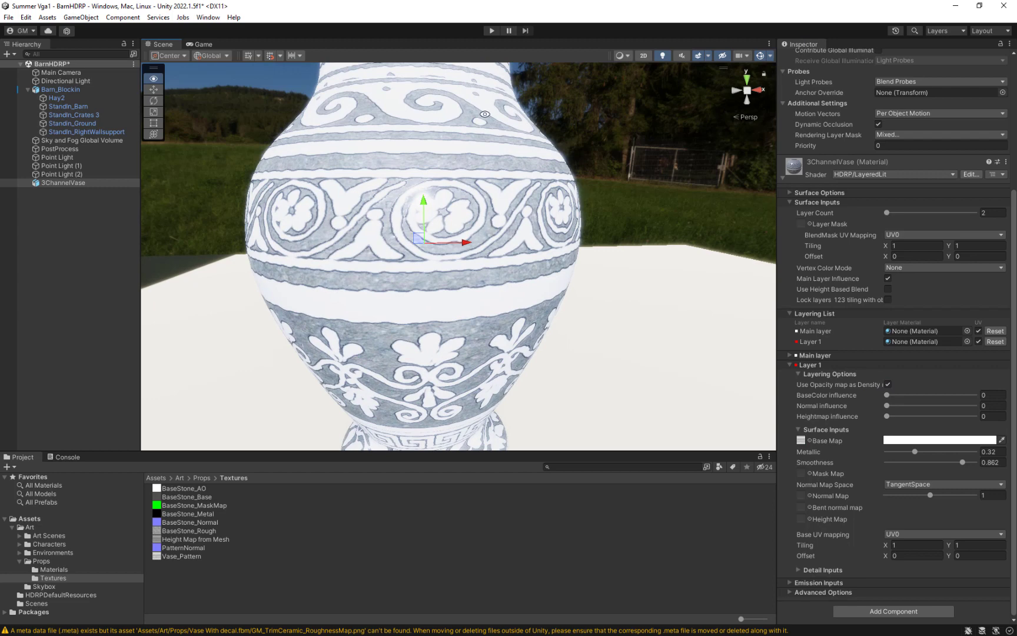
{"action": "scroll", "coordinate": [447, 337], "scroll_direction": "down", "scroll_amount": 4}
{"action": "mouse_move", "coordinate": [518, 225]}
{"action": "middle_mouse_down"}
{"action": "mouse_move", "coordinate": [516, 268]}
{"action": "mouse_move", "coordinate": [516, 241]}
{"action": "middle_mouse_up"}
{"action": "scroll", "coordinate": [517, 259], "scroll_direction": "down", "scroll_amount": 1}
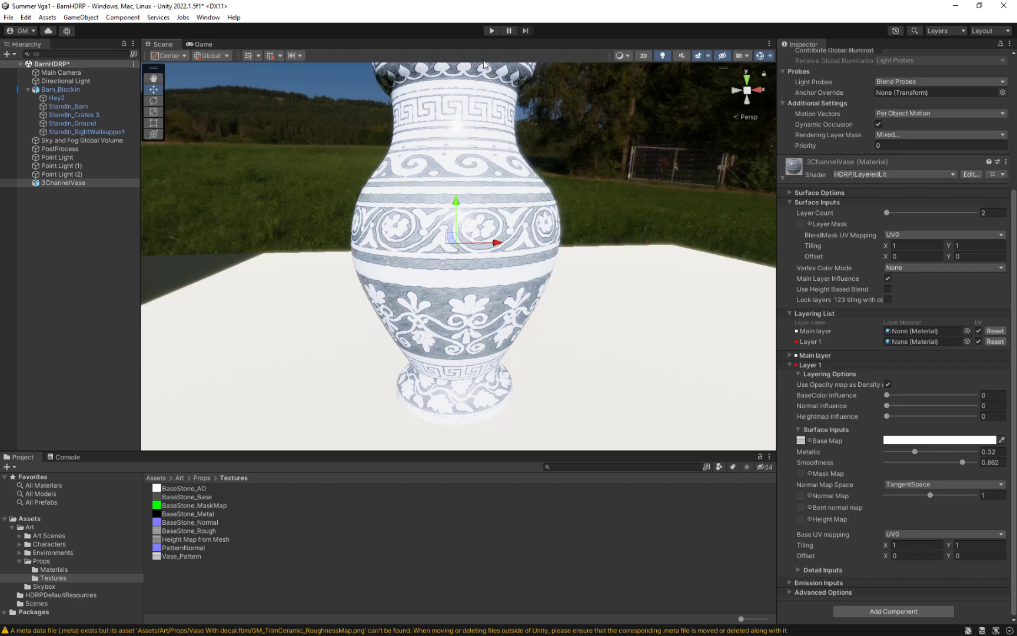
{"action": "scroll", "coordinate": [553, 275], "scroll_direction": "down", "scroll_amount": 3}
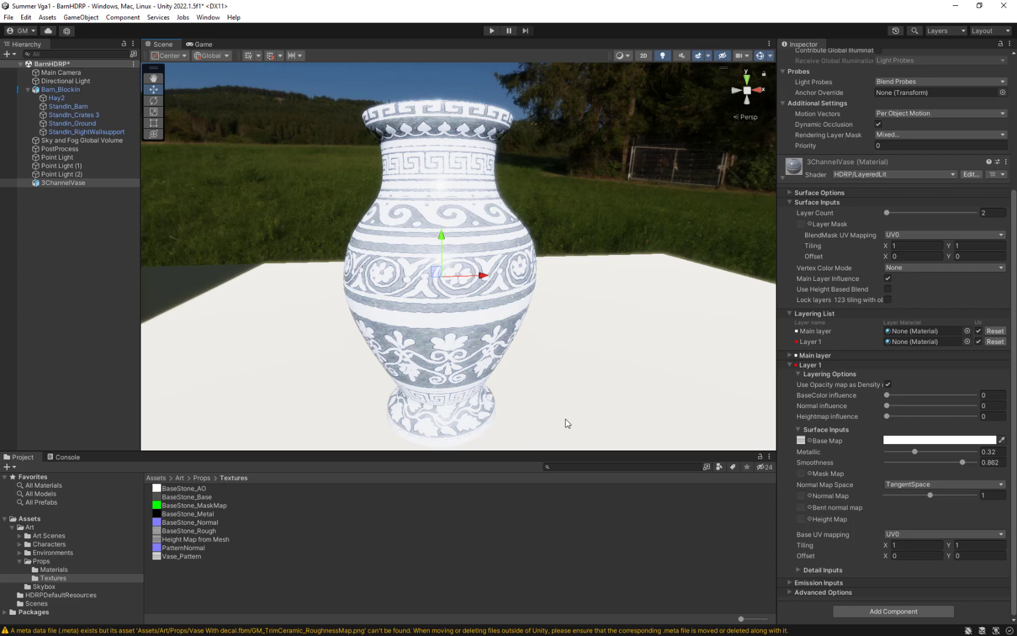
- Set Layer 1's Base UV mapping to UV1 and check the pattern's new placement on the vase
{"action": "left_click", "coordinate": [929, 533]}
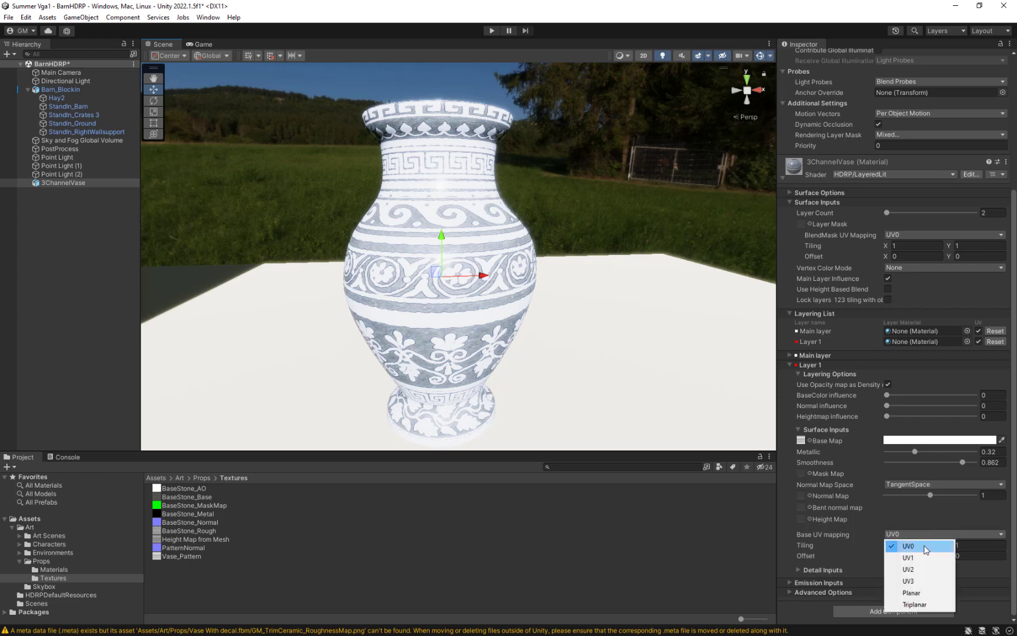
{"action": "left_click", "coordinate": [920, 557]}
{"action": "middle_click_drag", "start_coordinate": [494, 330], "coordinate": [524, 283]}
{"action": "left_click_drag", "start_coordinate": [524, 283], "coordinate": [459, 171], "text": "alt"}
{"action": "right_click_drag", "start_coordinate": [459, 171], "coordinate": [468, 148], "text": "alt"}
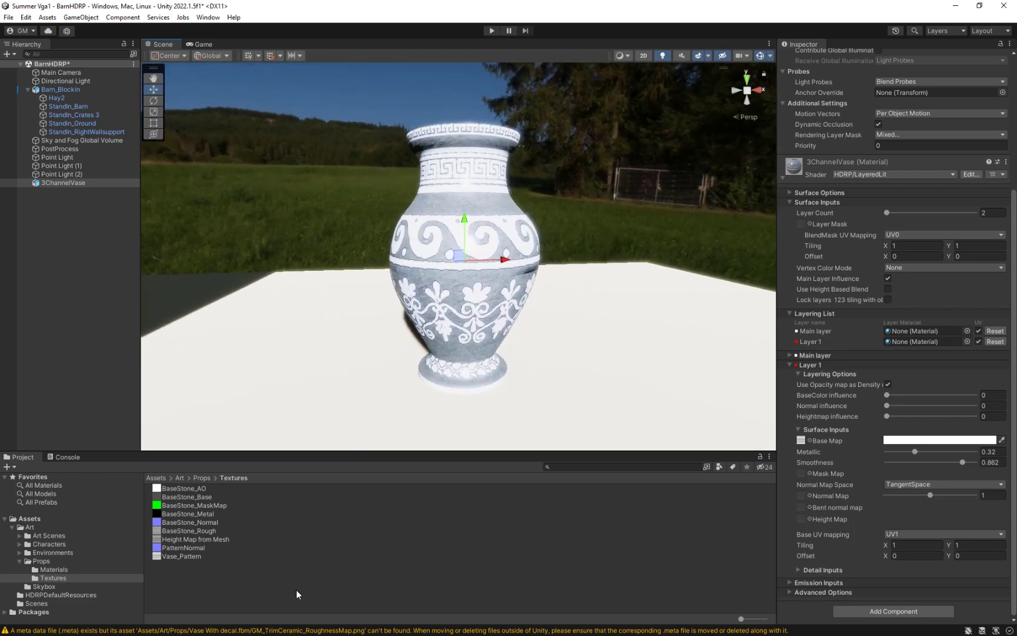
- Switch to 3ds Max and apply the 2ChannelVase_Red material to the large vase through the Slate Material Editor
{"action": "key", "text": "alt+Tab"}
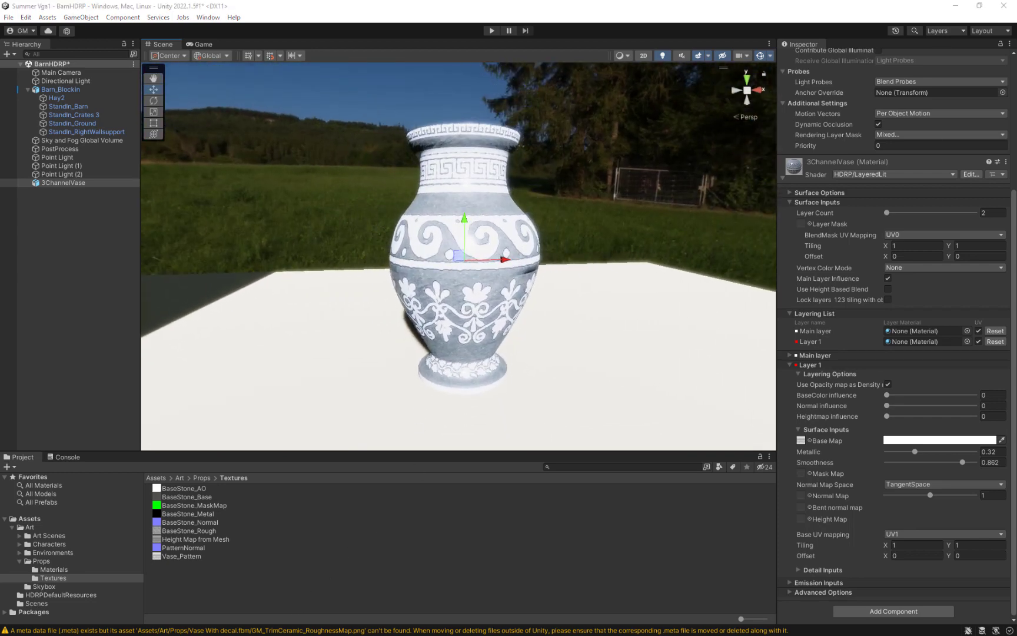
{"action": "left_click", "coordinate": [355, 289]}
{"action": "middle_click_drag", "start_coordinate": [355, 288], "coordinate": [346, 250]}
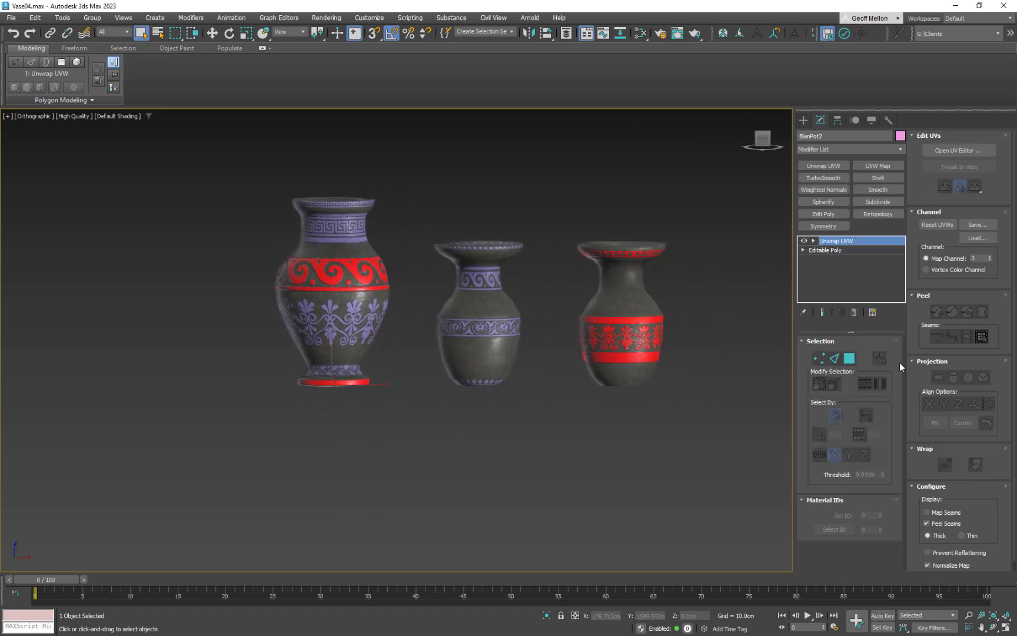
{"action": "middle_click_drag", "start_coordinate": [512, 288], "coordinate": [579, 298]}
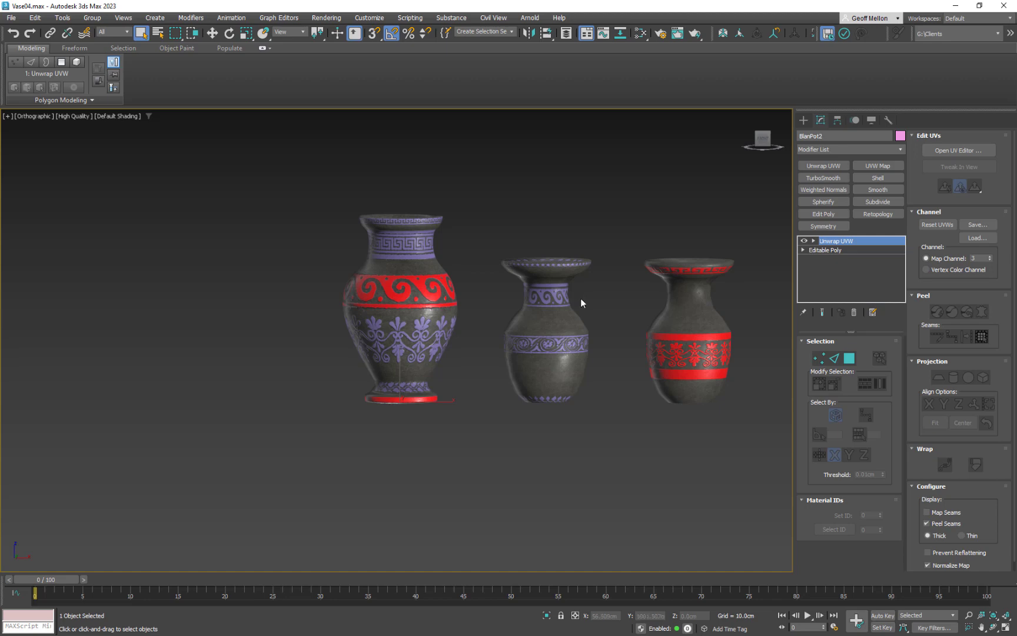
{"action": "key", "text": "m"}
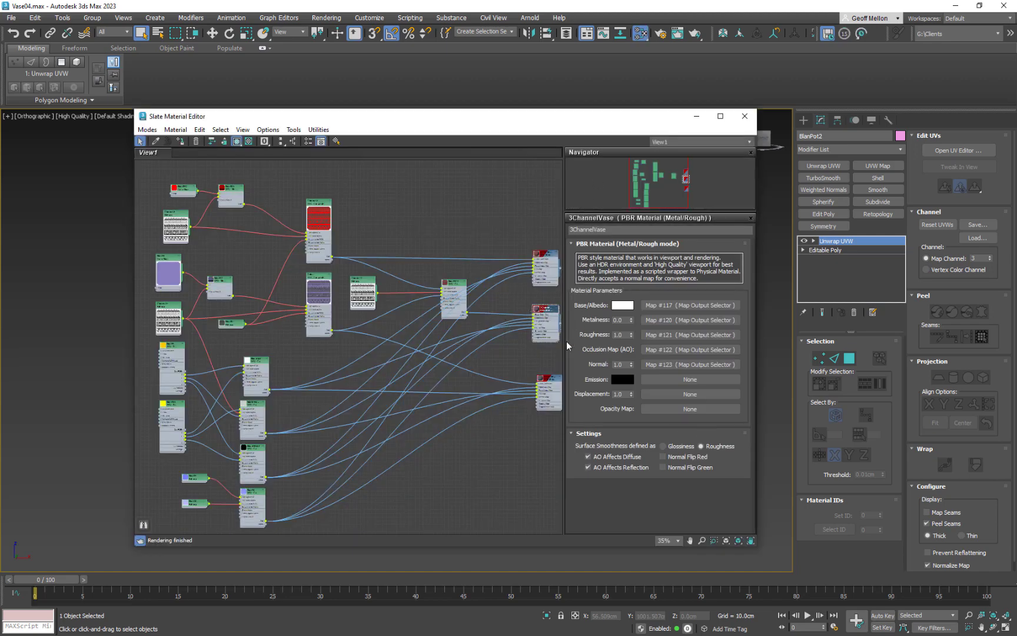
{"action": "double_click", "coordinate": [542, 263]}
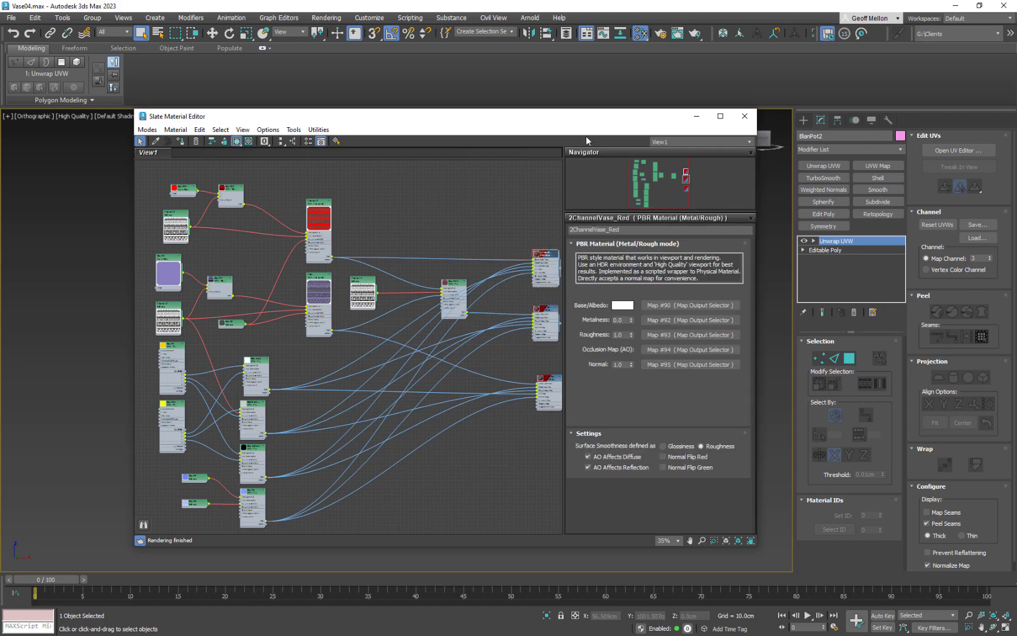
{"action": "left_click_drag", "start_coordinate": [628, 121], "coordinate": [860, 216]}
{"action": "left_click", "coordinate": [518, 231]}
{"action": "left_click", "coordinate": [978, 216]}
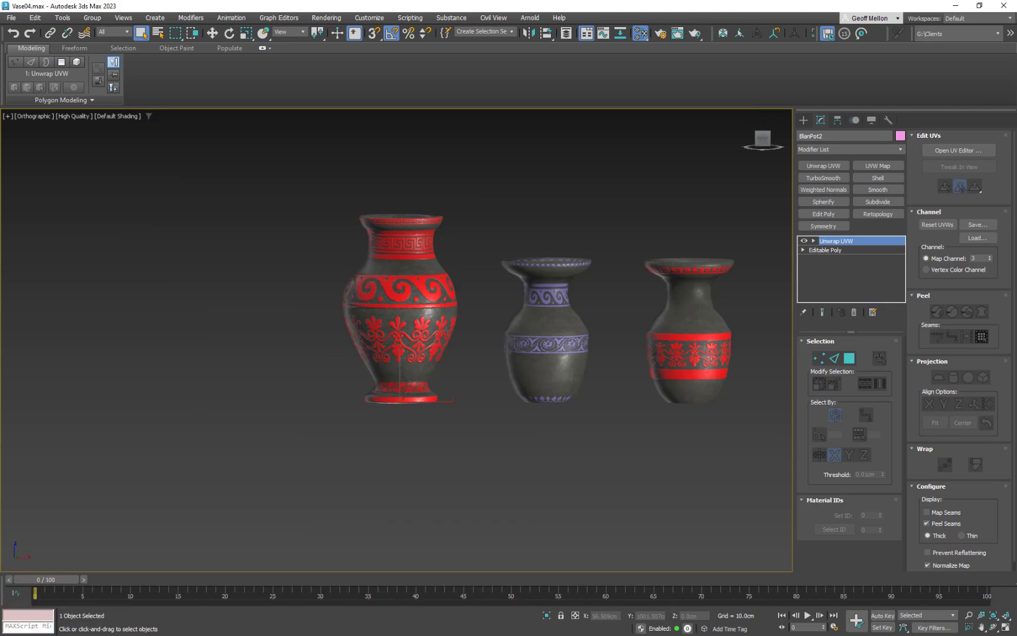
{"action": "middle_click_drag", "start_coordinate": [410, 355], "coordinate": [476, 382]}
{"action": "scroll", "coordinate": [477, 382], "scroll_direction": "up", "scroll_amount": 3}
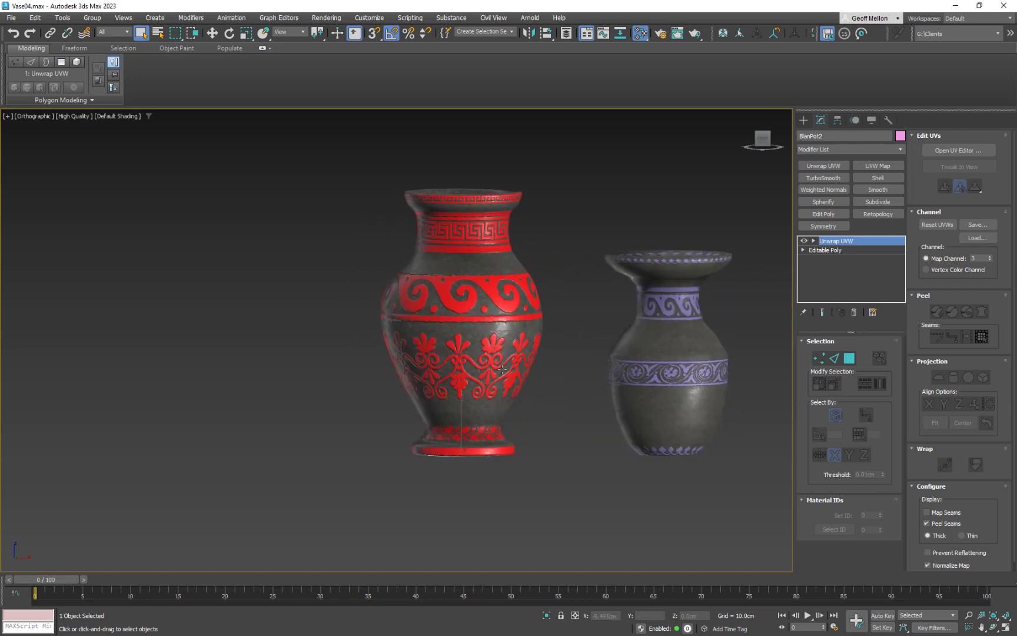
- Minimize 3ds Max and return to the vase scene in Unity
{"action": "left_click", "coordinate": [979, 5]}
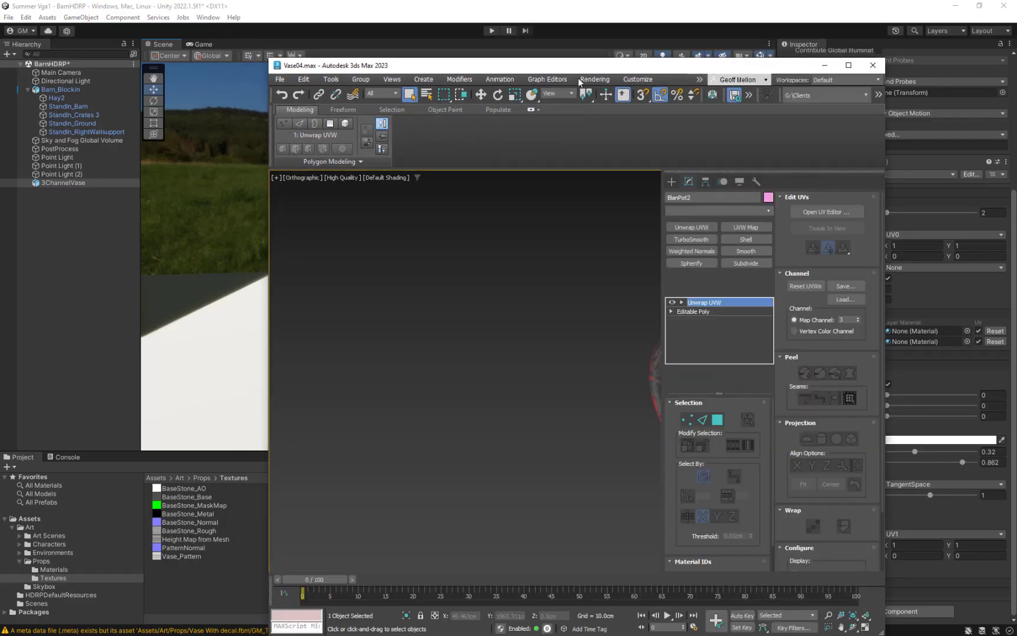
{"action": "left_click_drag", "start_coordinate": [653, 69], "coordinate": [820, 26]}
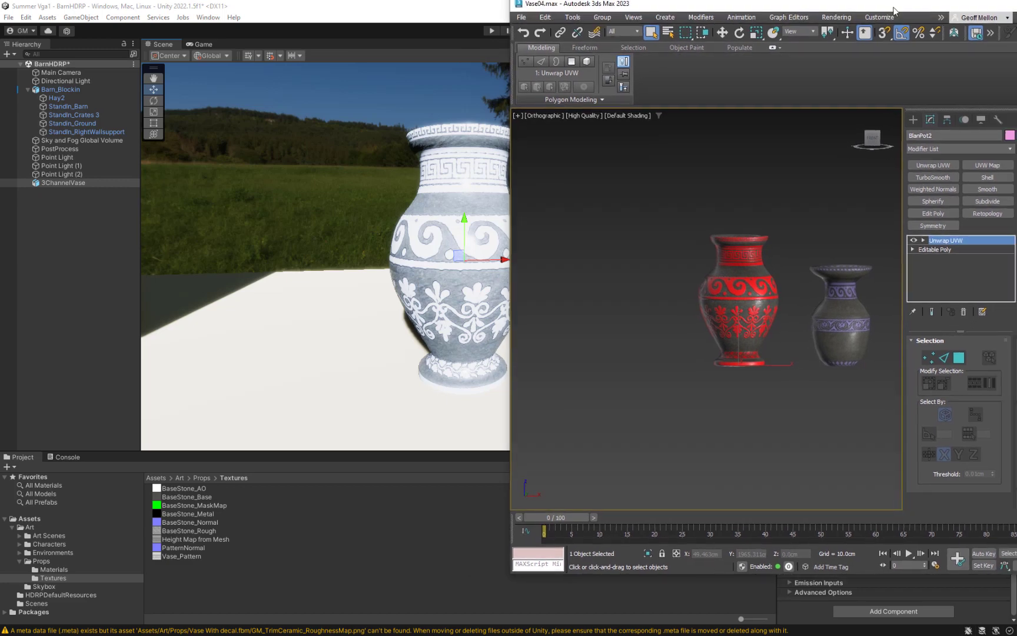
{"action": "left_click_drag", "start_coordinate": [899, 7], "coordinate": [450, 44]}
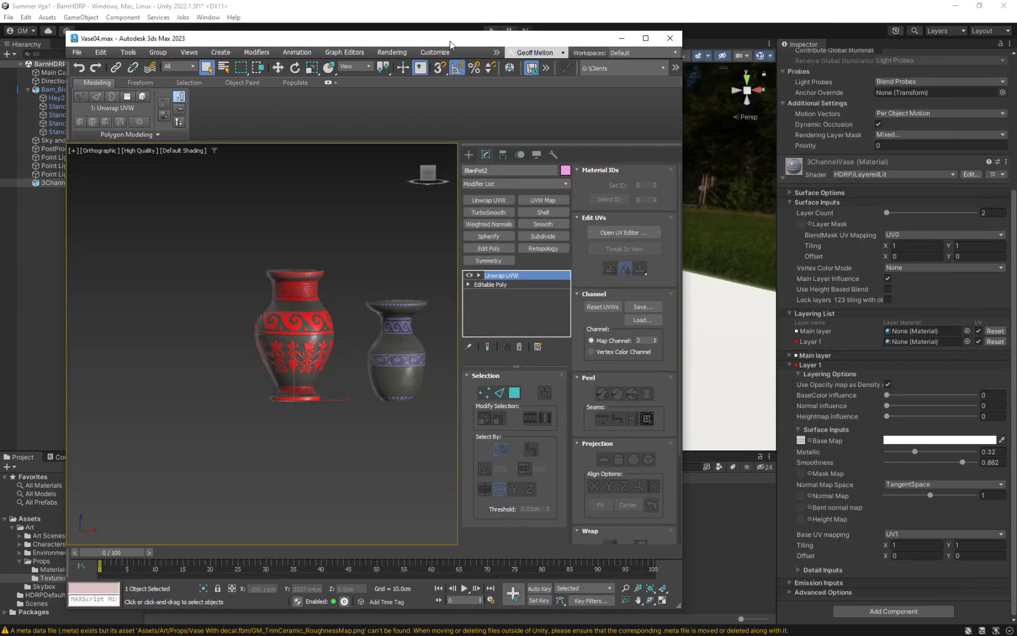
{"action": "left_click", "coordinate": [646, 37]}
{"action": "left_click", "coordinate": [953, 7]}
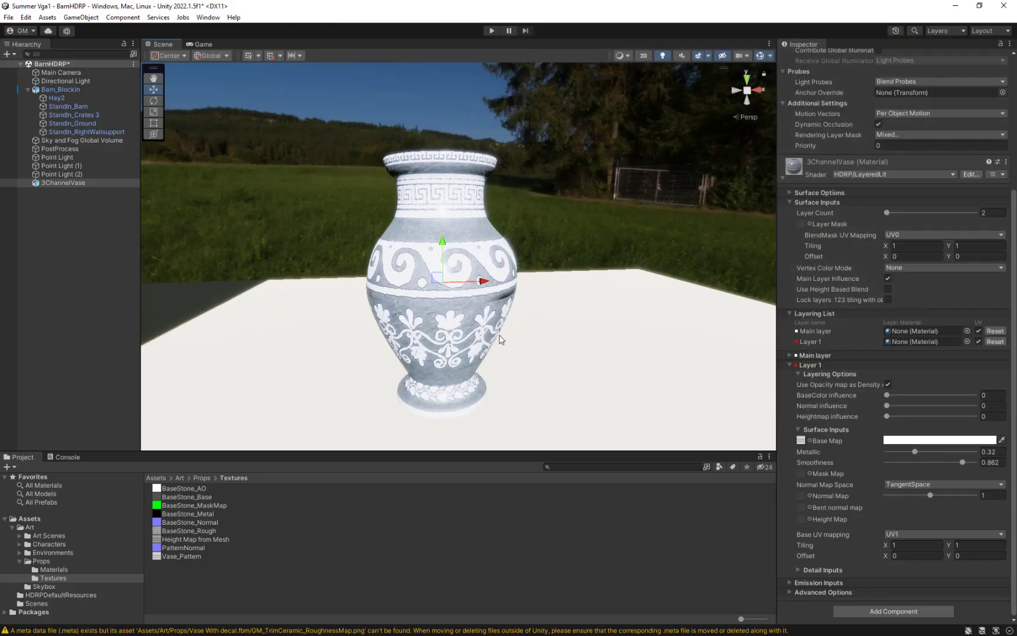
- Tint Layer 1's Base Map dark red
{"action": "left_click", "coordinate": [928, 441]}
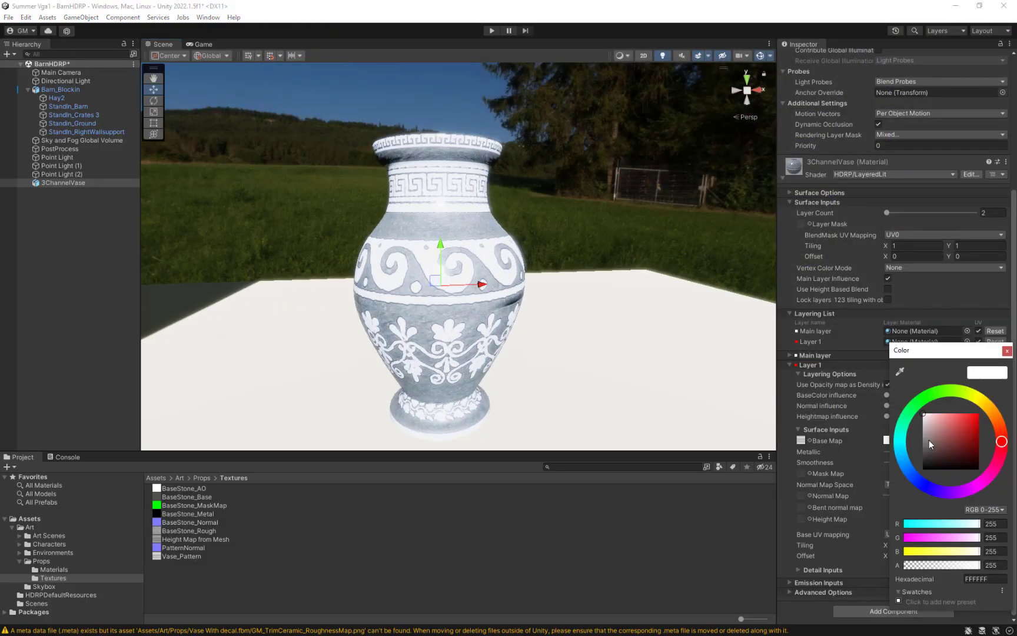
{"action": "mouse_move", "coordinate": [964, 430]}
{"action": "left_mouse_down"}
{"action": "mouse_move", "coordinate": [963, 417]}
{"action": "mouse_move", "coordinate": [977, 439]}
{"action": "left_mouse_up"}
{"action": "left_click", "coordinate": [1007, 351]}
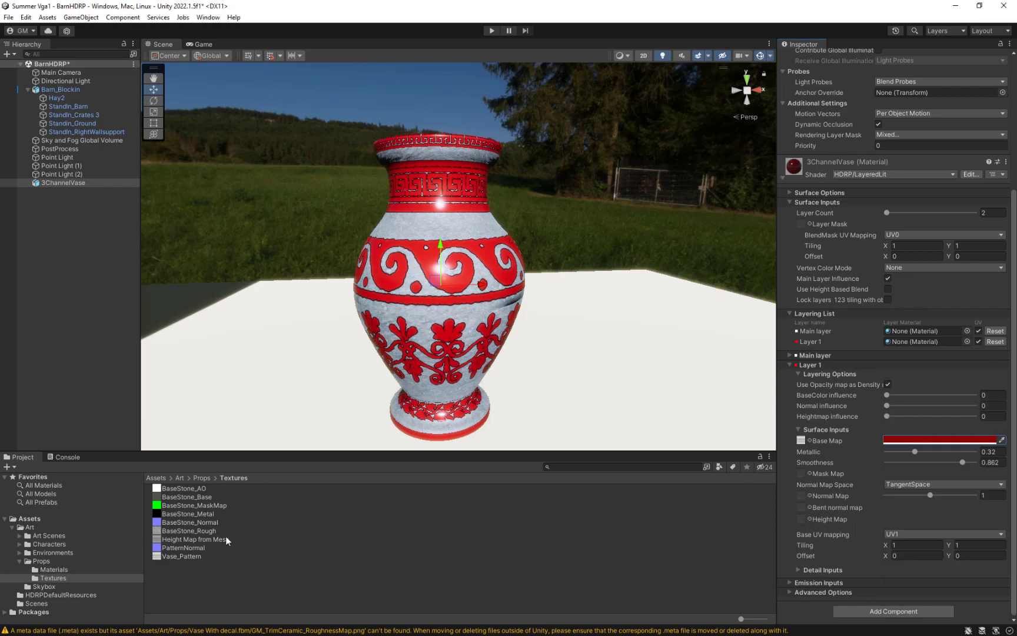
- Assign the PatternNormal texture to Layer 1's Normal Map
{"action": "left_click", "coordinate": [175, 551]}
{"action": "left_click_drag", "start_coordinate": [175, 551], "coordinate": [811, 498]}
{"action": "left_click_drag", "start_coordinate": [433, 339], "coordinate": [400, 318]}
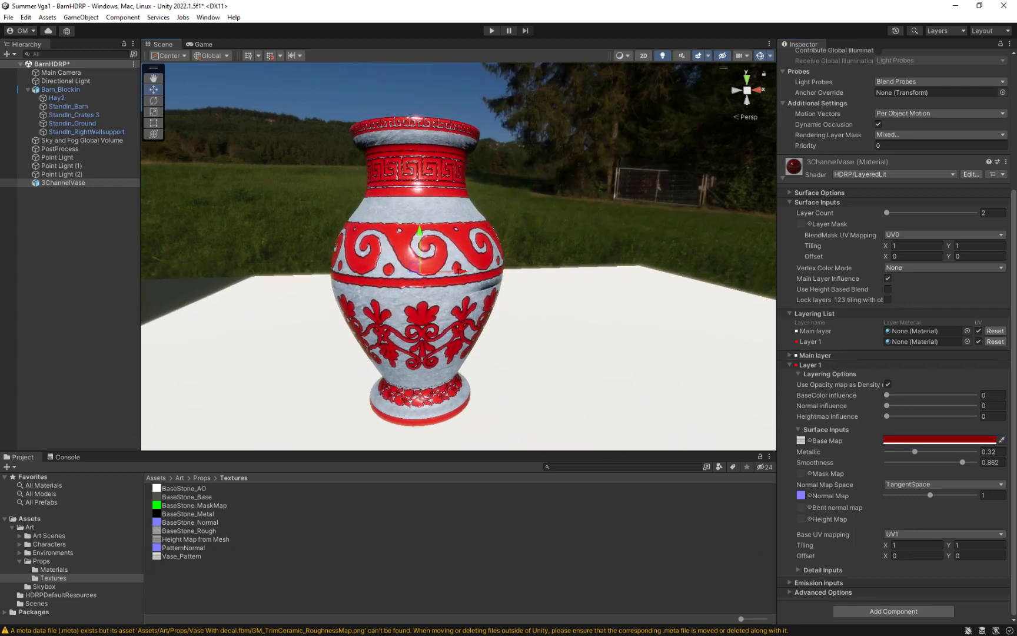
- Set Layer 1's Metallic to 1 and Smoothness to 0.566, and inspect the shiny pattern on the vase
{"action": "mouse_move", "coordinate": [964, 461]}
{"action": "left_mouse_down"}
{"action": "mouse_move", "coordinate": [926, 472]}
{"action": "mouse_move", "coordinate": [938, 478]}
{"action": "mouse_move", "coordinate": [909, 451]}
{"action": "mouse_move", "coordinate": [860, 442]}
{"action": "mouse_move", "coordinate": [1008, 457]}
{"action": "mouse_move", "coordinate": [937, 449]}
{"action": "mouse_move", "coordinate": [977, 451]}
{"action": "left_mouse_up"}
{"action": "middle_click_drag", "start_coordinate": [561, 250], "coordinate": [599, 228]}
{"action": "scroll", "coordinate": [598, 227], "scroll_direction": "up", "scroll_amount": 5}
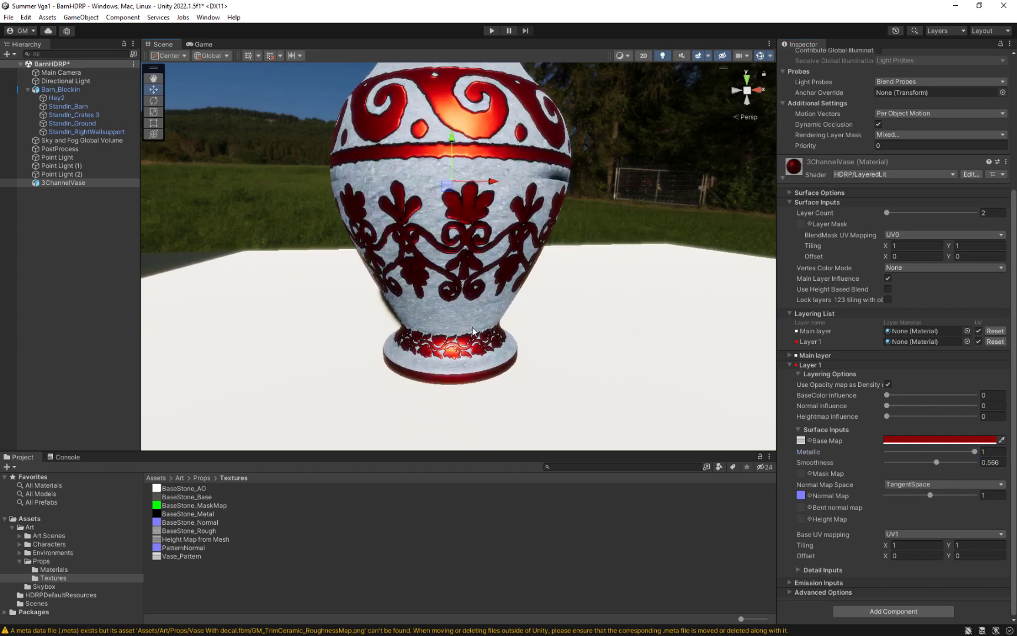
{"action": "scroll", "coordinate": [479, 327], "scroll_direction": "down", "scroll_amount": 3}
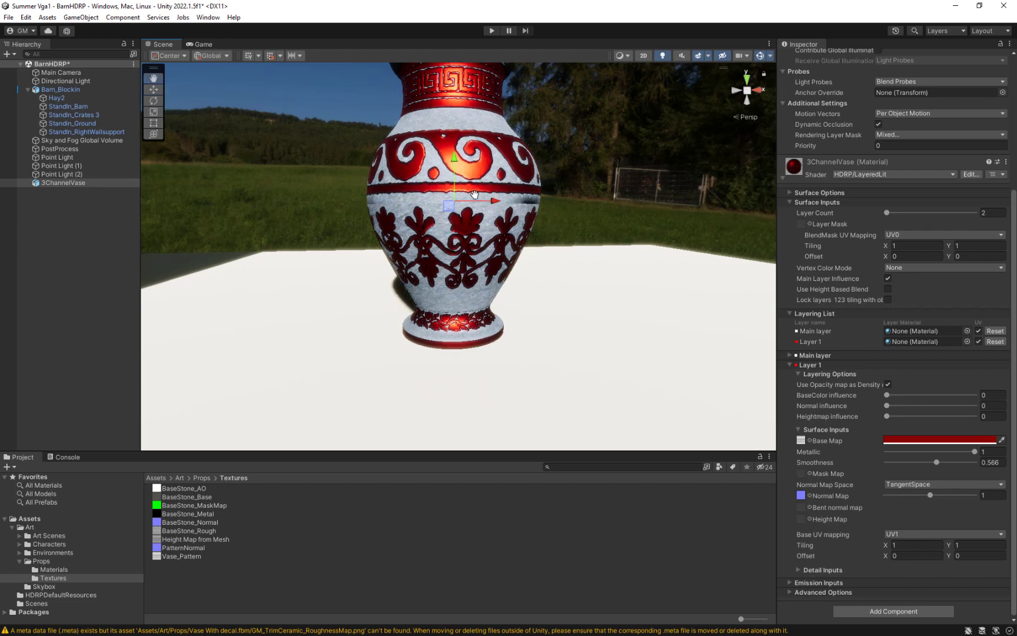
{"action": "scroll", "coordinate": [473, 194], "scroll_direction": "down", "scroll_amount": 3}
{"action": "middle_click_drag", "start_coordinate": [512, 272], "coordinate": [459, 296]}
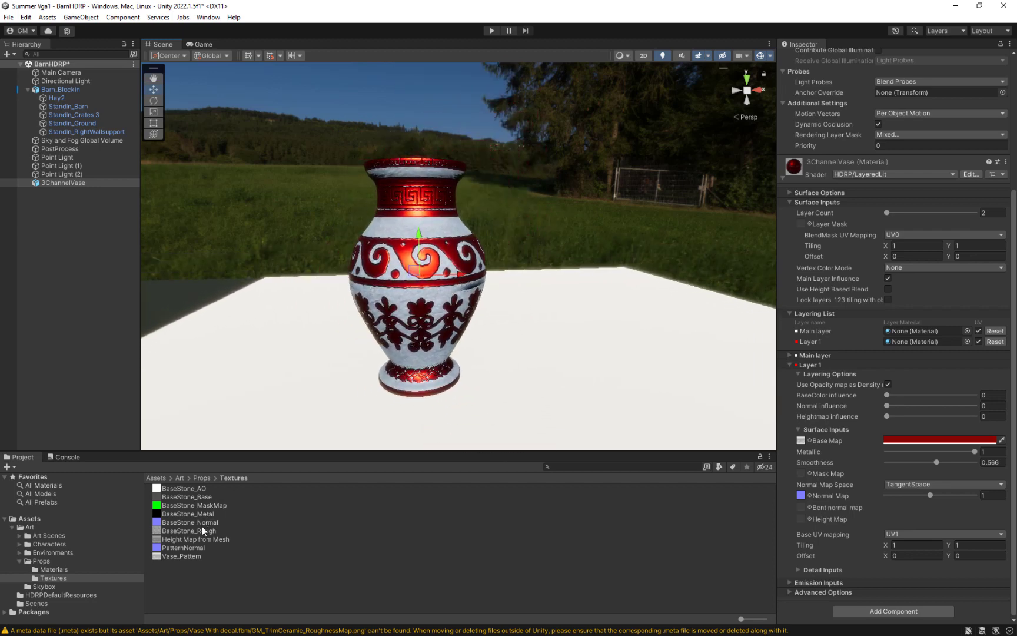
{"action": "left_click", "coordinate": [202, 525]}
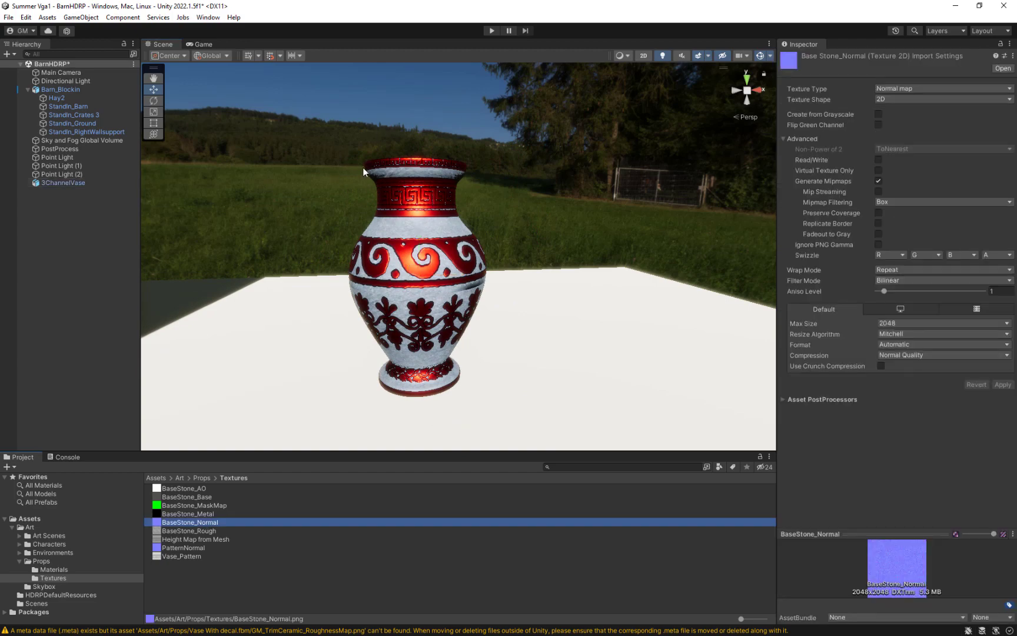
{"action": "left_click", "coordinate": [388, 231]}
{"action": "left_click_drag", "start_coordinate": [360, 278], "coordinate": [406, 295], "text": "alt"}
{"action": "left_click", "coordinate": [406, 276]}
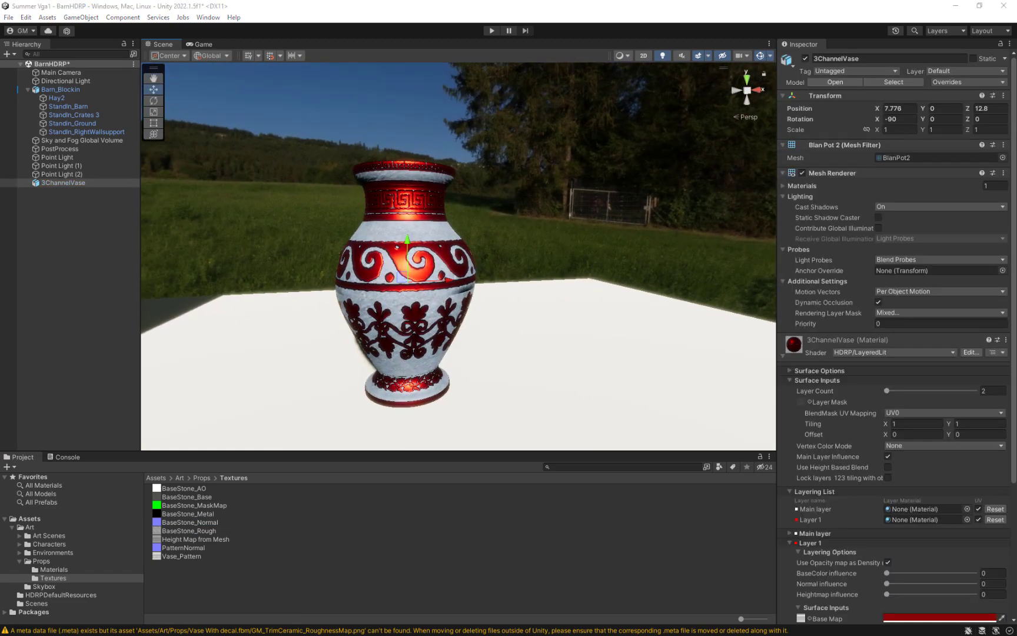
- Collapse the Layer 1 settings and set the vase material's Layer Count to 3
{"action": "middle_click_drag", "start_coordinate": [641, 340], "coordinate": [649, 320]}
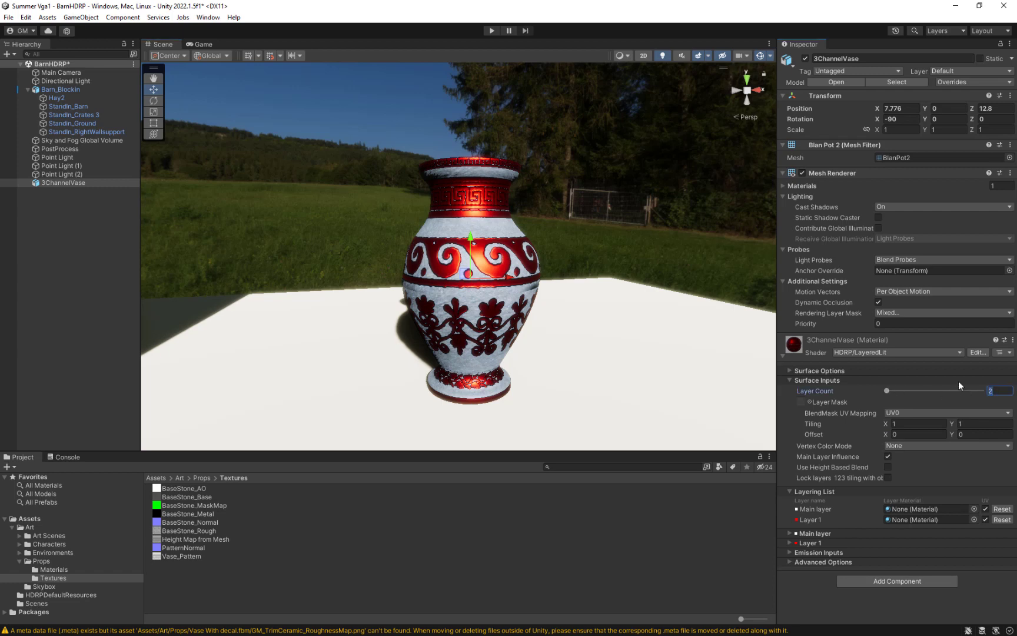
{"action": "type", "text": "3"}
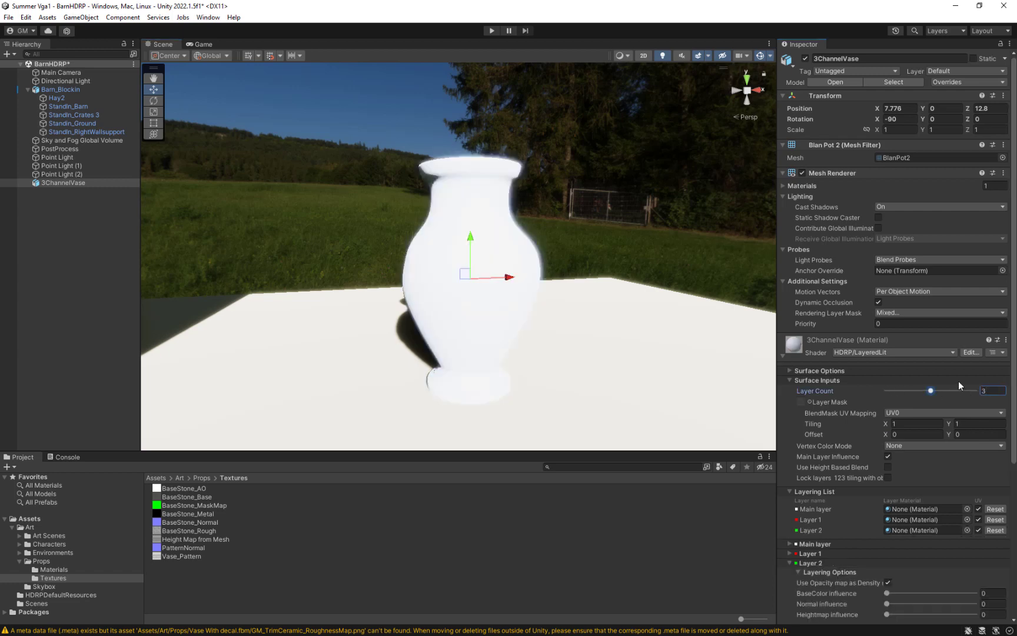
{"action": "scroll", "coordinate": [881, 411], "scroll_direction": "down", "scroll_amount": 5}
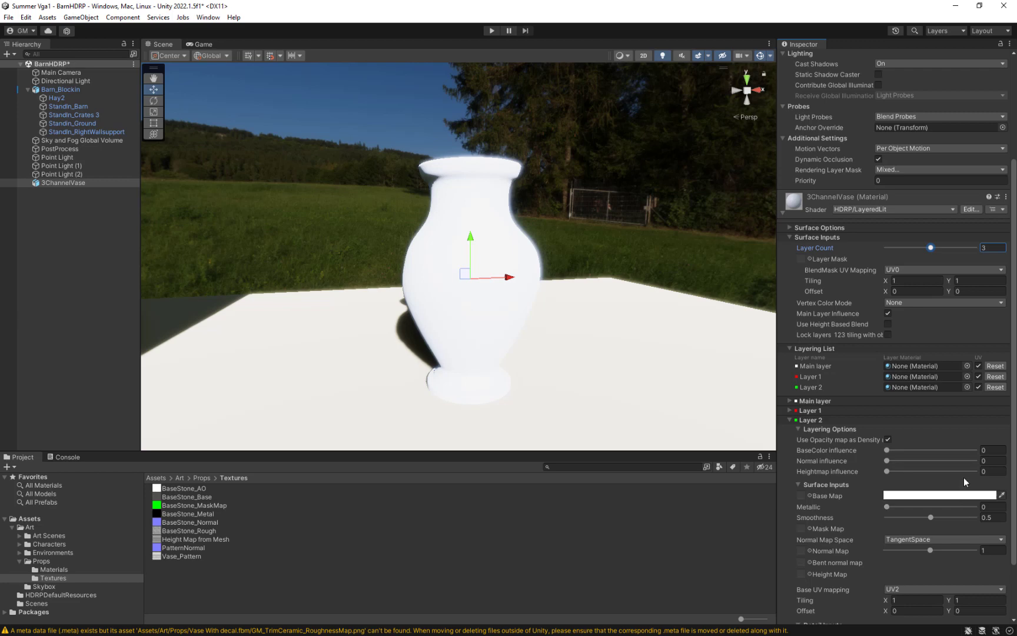
{"action": "scroll", "coordinate": [964, 486], "scroll_direction": "down", "scroll_amount": 3}
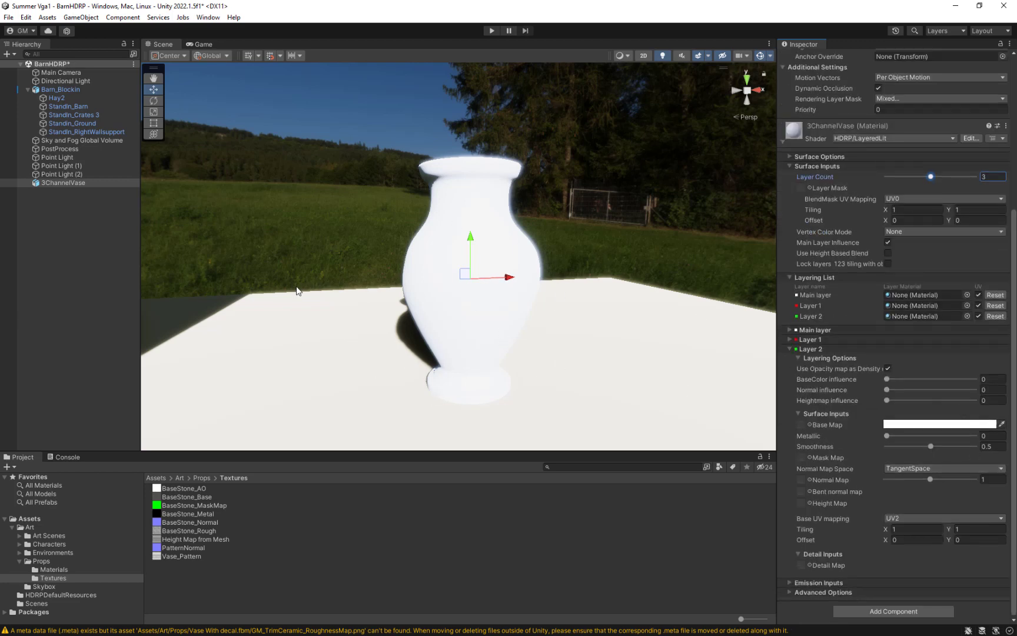
- Tint Layer 2's Base Map dark green, hex 235E26
{"action": "mouse_move", "coordinate": [807, 377]}
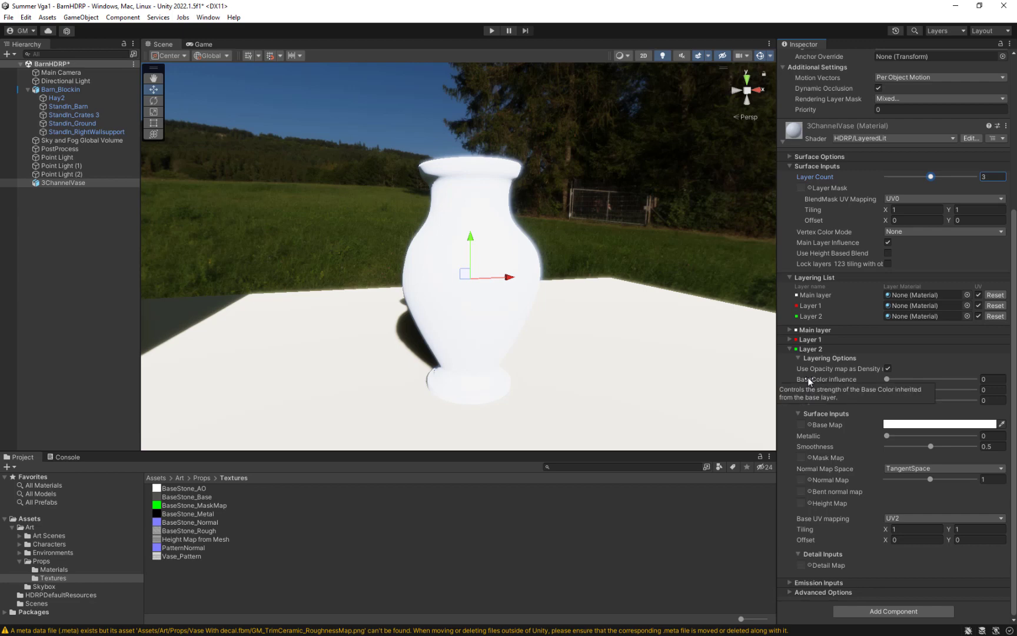
{"action": "left_click", "coordinate": [912, 425]}
{"action": "left_click_drag", "start_coordinate": [926, 405], "coordinate": [959, 452]}
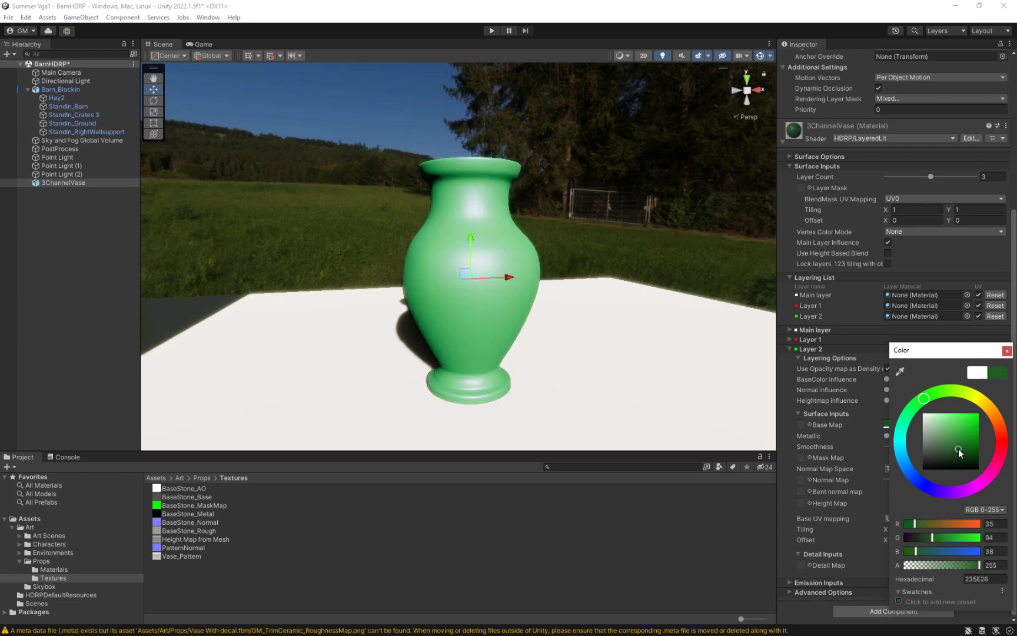
{"action": "left_click", "coordinate": [1007, 351]}
{"action": "middle_click_drag", "start_coordinate": [444, 244], "coordinate": [336, 234]}
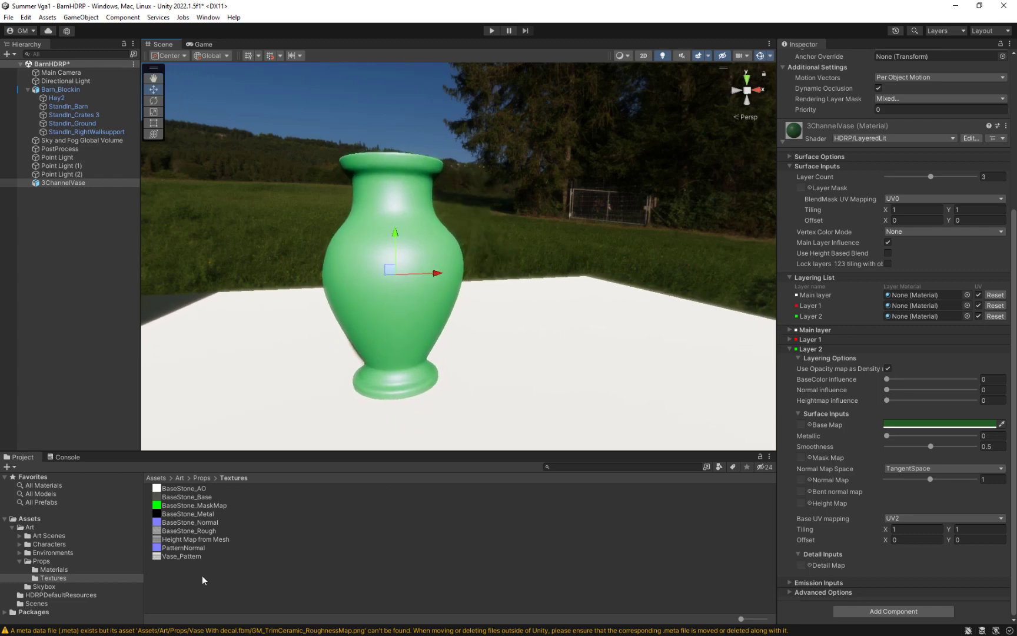
- Assign Vase_Pattern to Layer 2's Base Map and PatternNormal to its Normal Map
{"action": "left_click_drag", "start_coordinate": [180, 560], "coordinate": [800, 430]}
{"action": "middle_click_drag", "start_coordinate": [471, 266], "coordinate": [531, 242]}
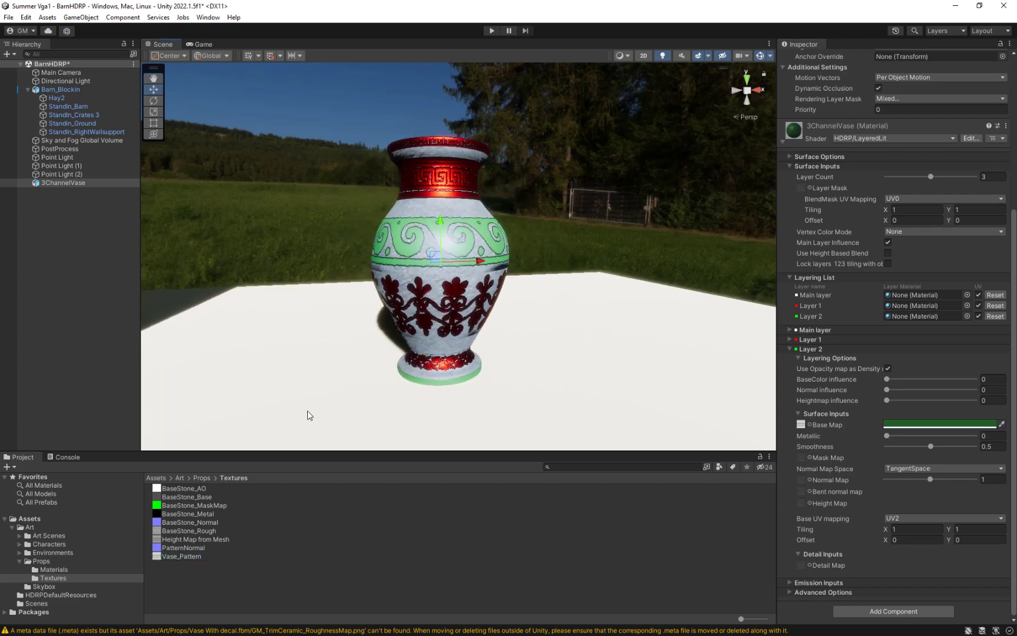
{"action": "left_click_drag", "start_coordinate": [179, 548], "coordinate": [806, 483]}
{"action": "mouse_move", "coordinate": [592, 286]}
{"action": "middle_mouse_down"}
{"action": "mouse_move", "coordinate": [724, 329]}
{"action": "mouse_move", "coordinate": [577, 227]}
{"action": "mouse_move", "coordinate": [575, 255]}
{"action": "mouse_move", "coordinate": [606, 285]}
{"action": "middle_mouse_up"}
{"action": "scroll", "coordinate": [536, 254], "scroll_direction": "up", "scroll_amount": 5}
{"action": "middle_click_drag", "start_coordinate": [536, 254], "coordinate": [508, 235]}
- Try UV0 and UV1 as Layer 2's Base UV mapping to compare how the green pattern covers the vase
{"action": "left_click", "coordinate": [921, 516]}
{"action": "left_click", "coordinate": [909, 528]}
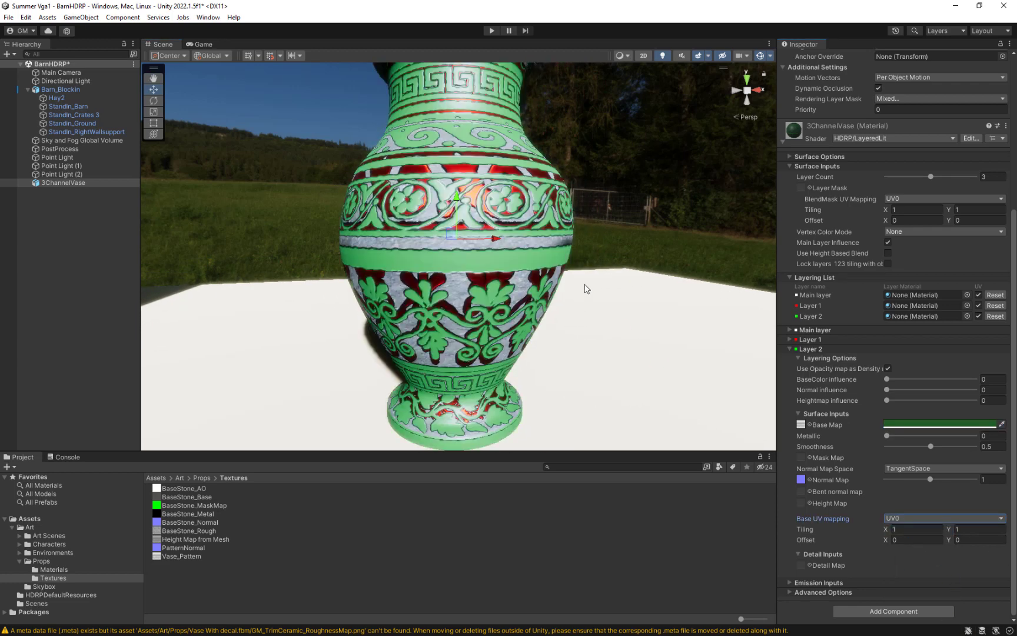
{"action": "scroll", "coordinate": [570, 363], "scroll_direction": "up", "scroll_amount": 3}
{"action": "scroll", "coordinate": [661, 209], "scroll_direction": "down", "scroll_amount": 4}
{"action": "middle_click_drag", "start_coordinate": [661, 209], "coordinate": [531, 242]}
{"action": "scroll", "coordinate": [532, 258], "scroll_direction": "down", "scroll_amount": 3}
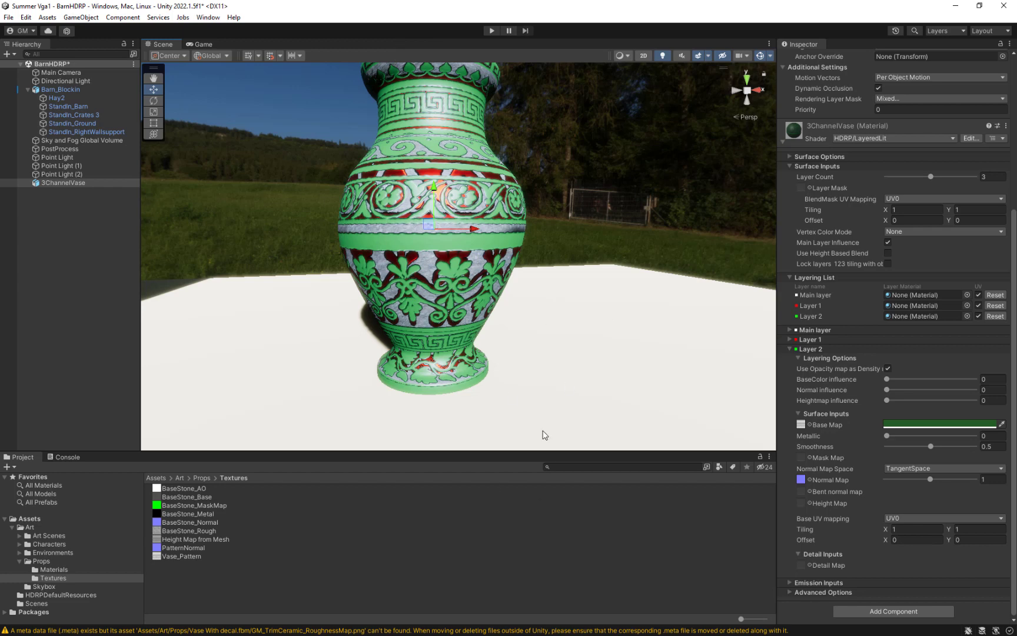
{"action": "left_click", "coordinate": [946, 518]}
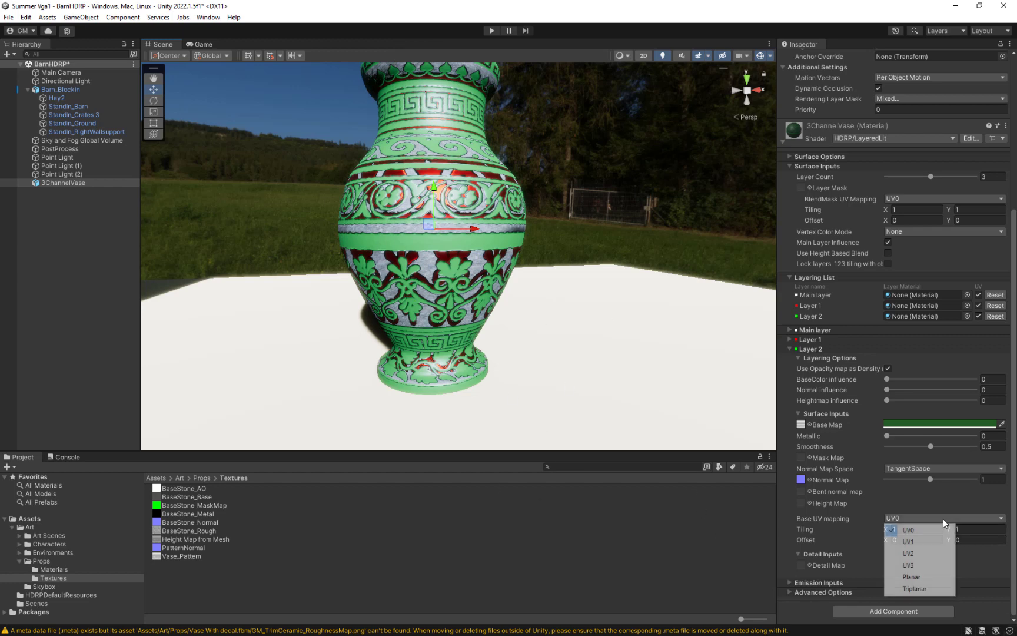
{"action": "left_click", "coordinate": [917, 542]}
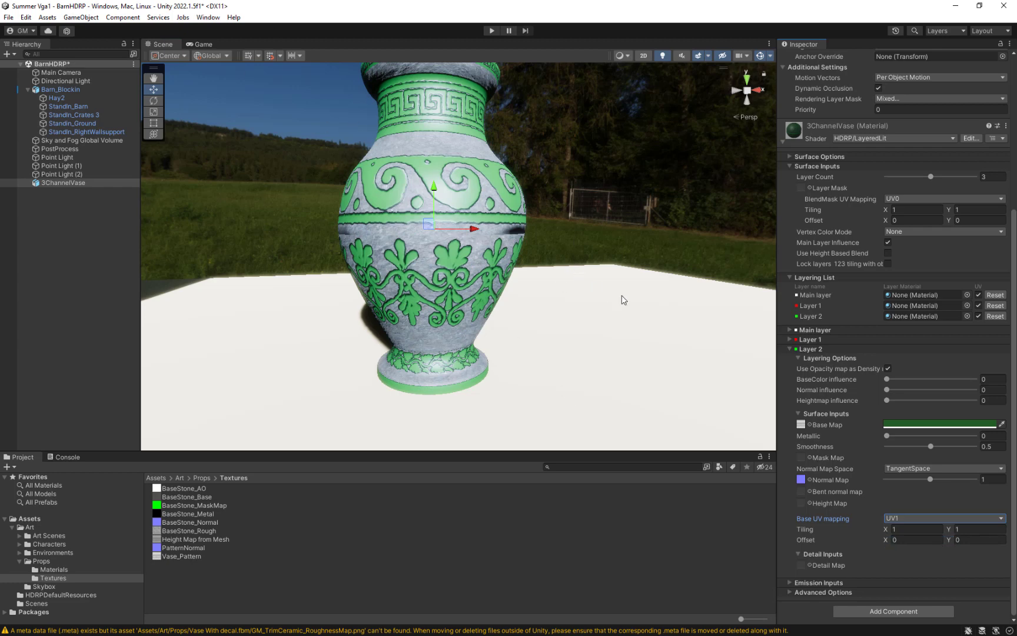
- Set Layer 2's Base UV mapping back to UV2 and view the whole vase
{"action": "left_click", "coordinate": [946, 517]}
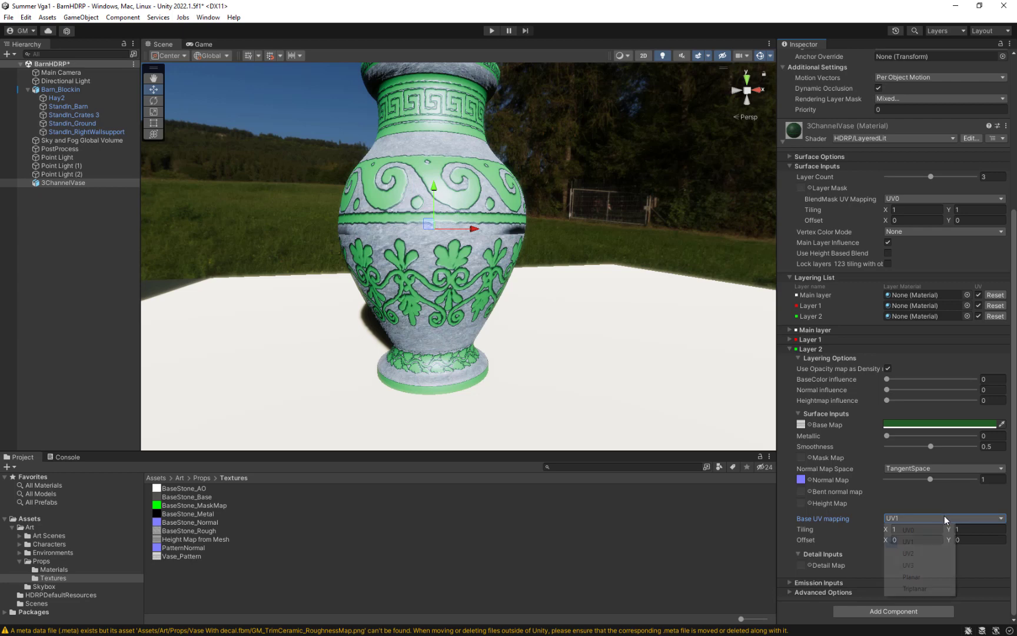
{"action": "left_click", "coordinate": [918, 553]}
{"action": "scroll", "coordinate": [670, 418], "scroll_direction": "up", "scroll_amount": 2}
{"action": "scroll", "coordinate": [583, 279], "scroll_direction": "down", "scroll_amount": 4}
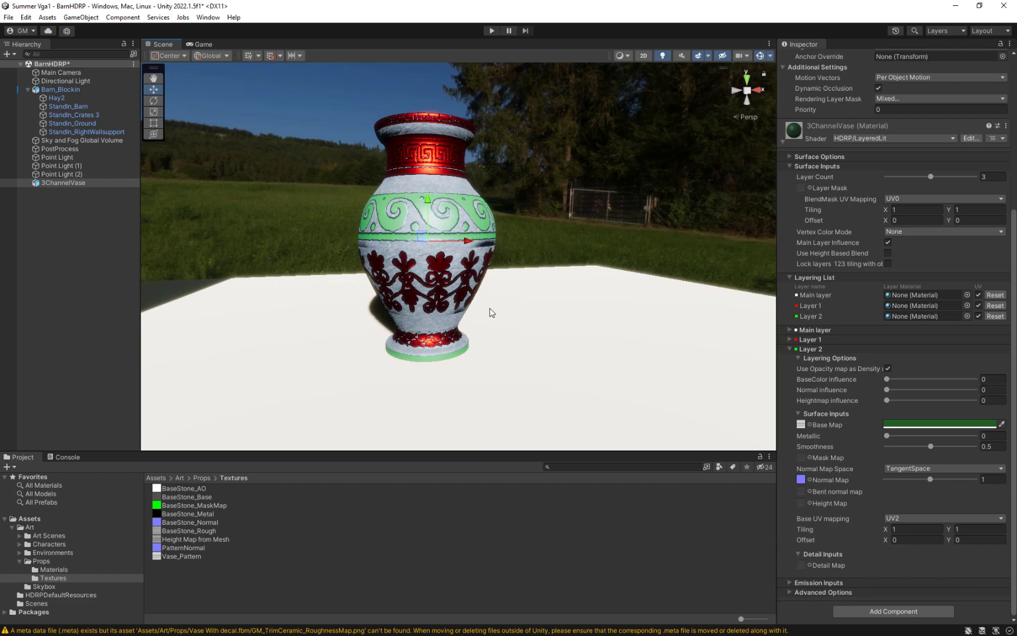
{"action": "middle_click_drag", "start_coordinate": [487, 307], "coordinate": [524, 370]}
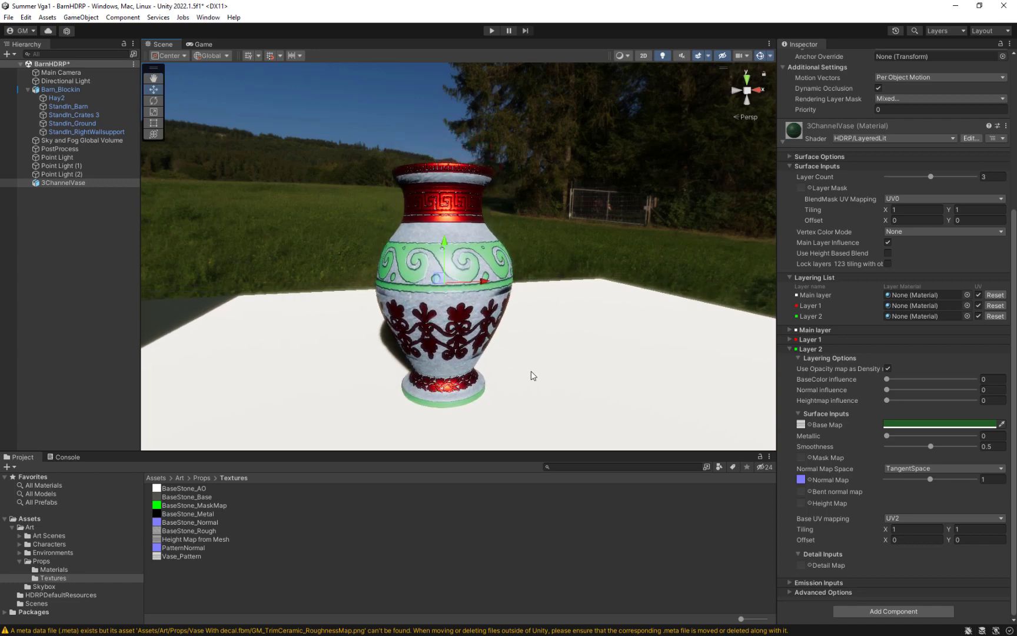